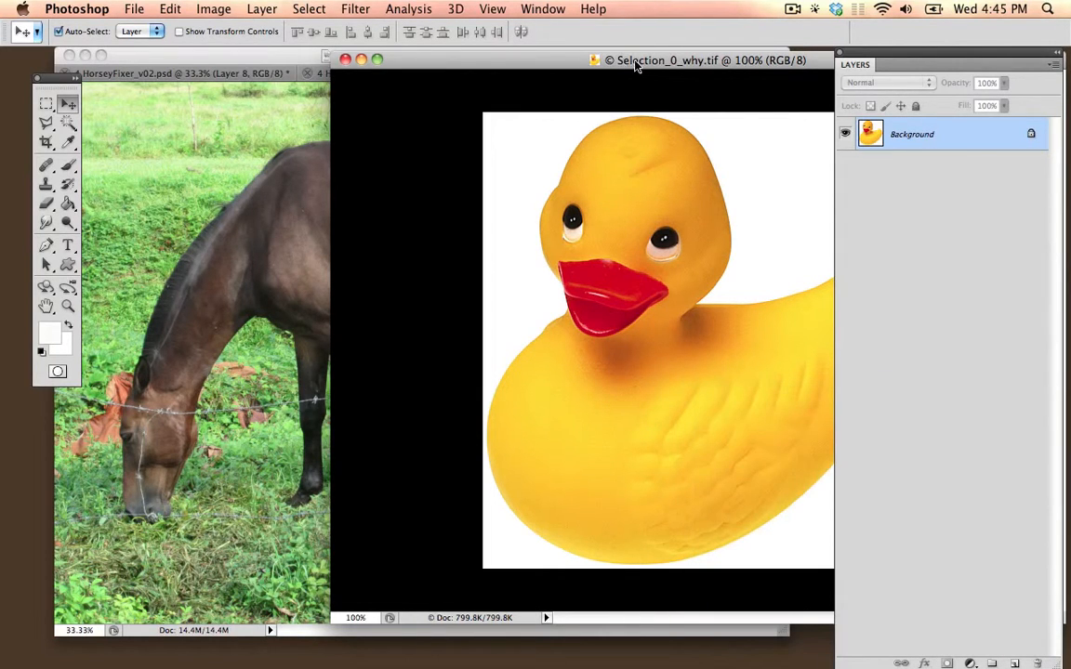
Step: Move the duck image window slightly, view the horse photo in front, and return to the duck image
{"action": "left_click_drag", "start_coordinate": [493, 67], "coordinate": [512, 89]}
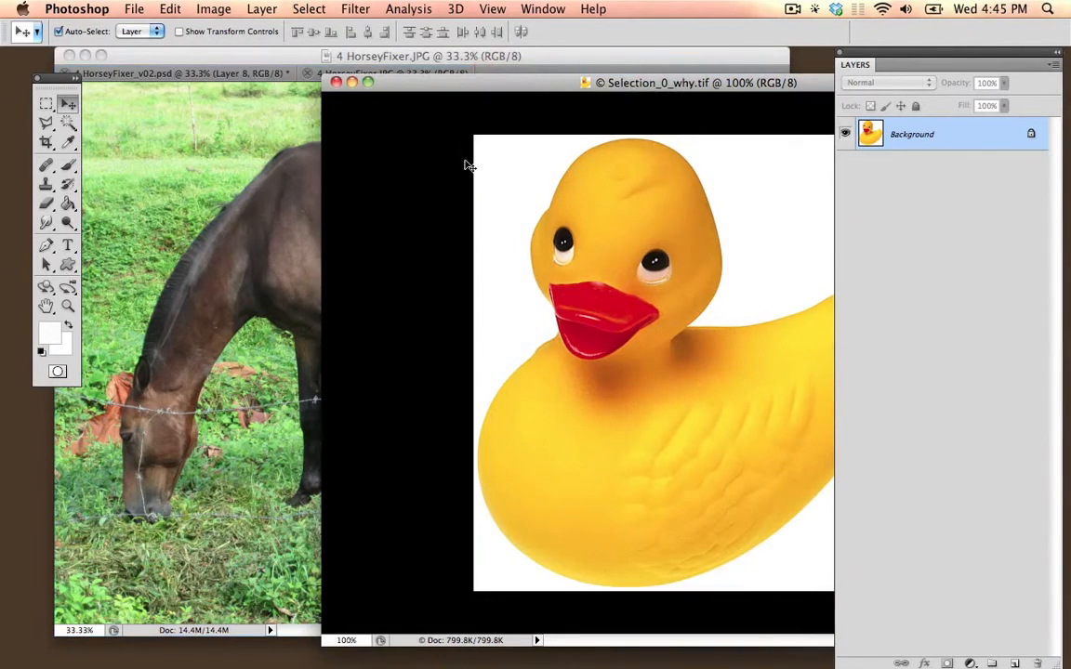
{"action": "left_click", "coordinate": [493, 58]}
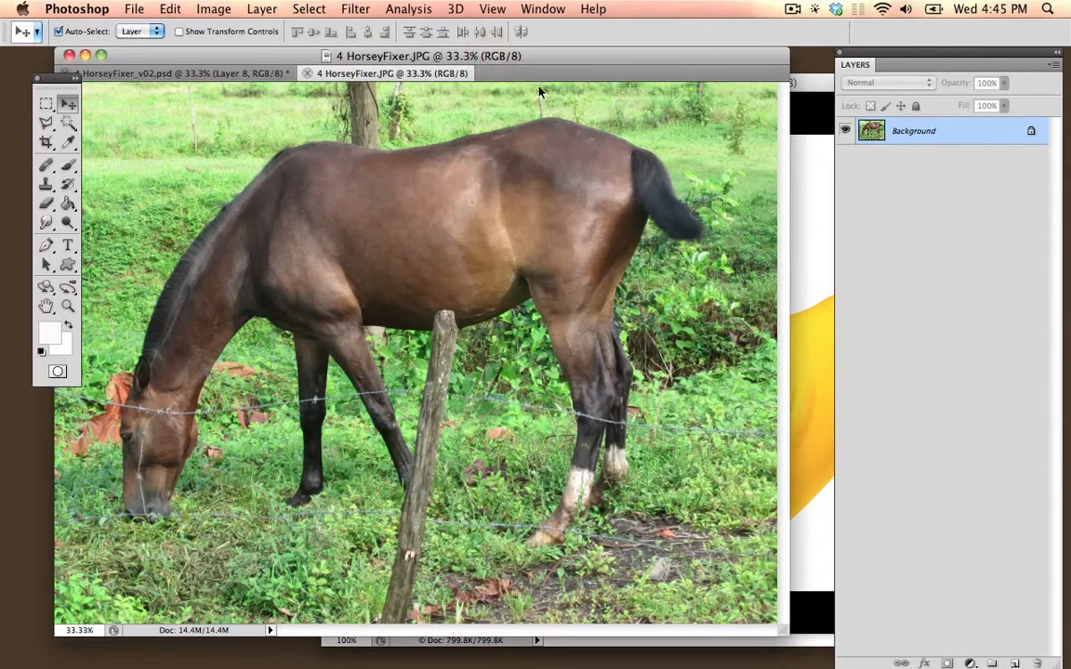
{"action": "left_click", "coordinate": [812, 85]}
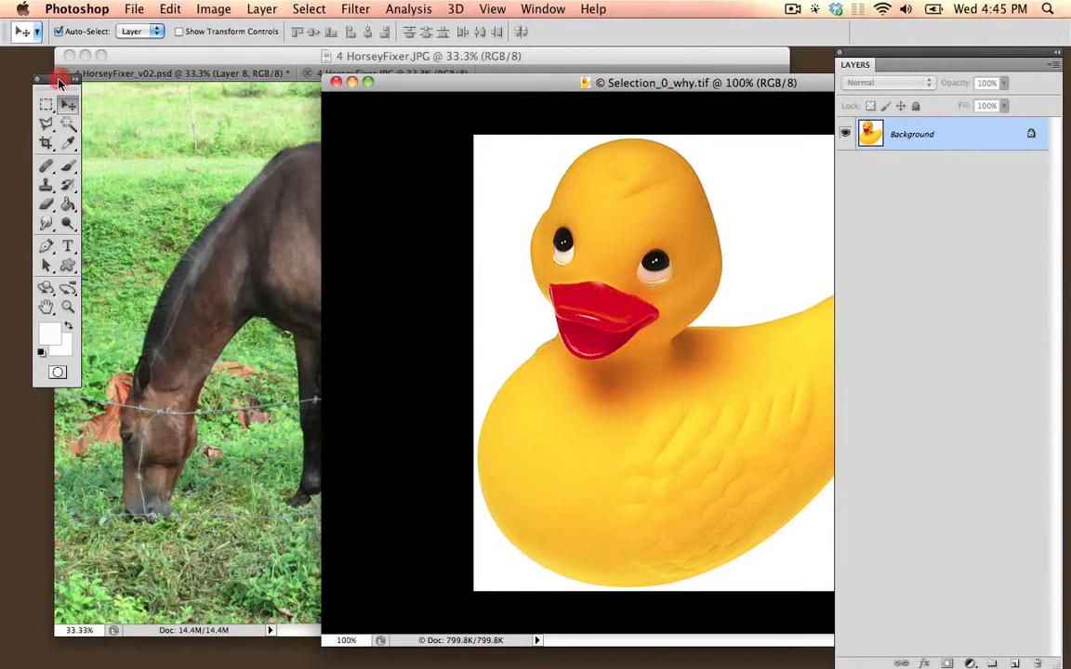
Step: Hide the Layers panel and show it again
{"action": "left_click", "coordinate": [540, 11]}
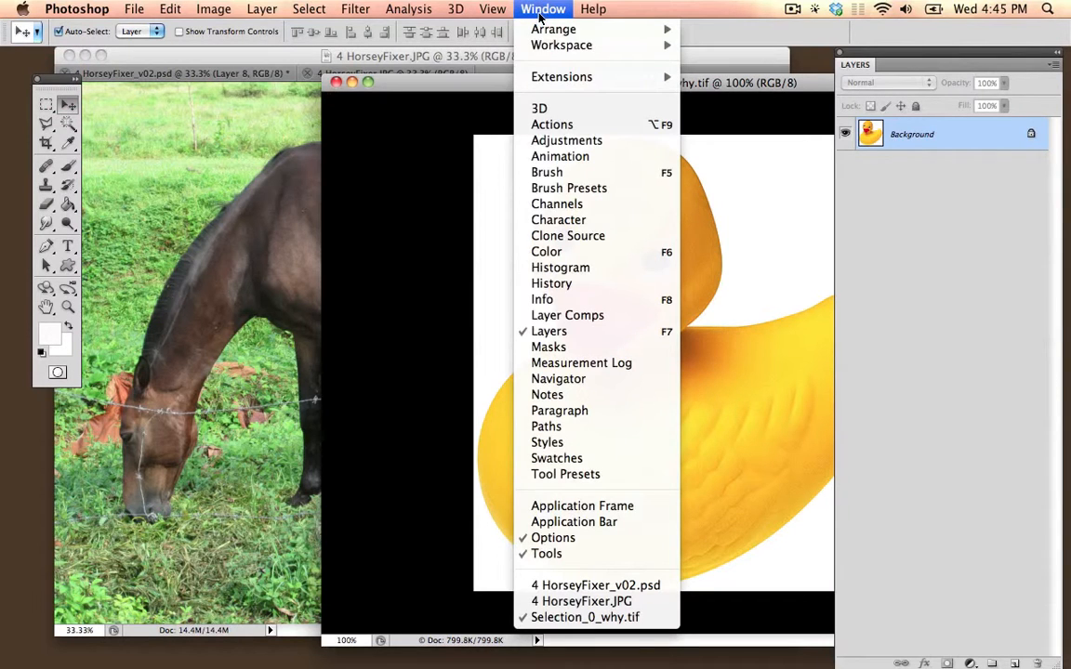
{"action": "left_click", "coordinate": [576, 332]}
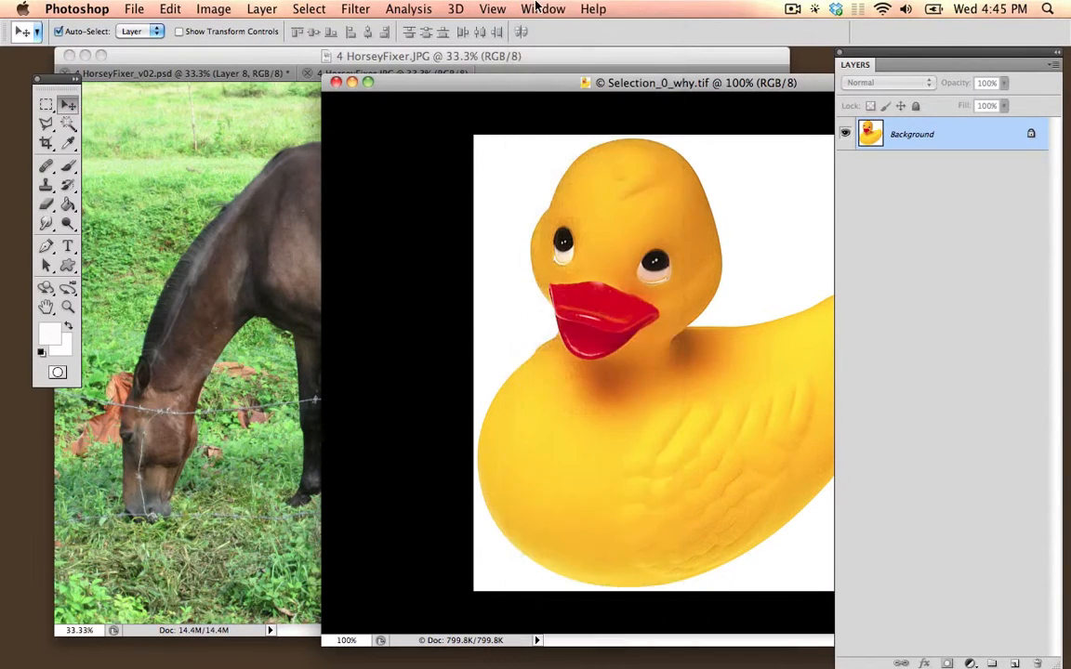
{"action": "left_click", "coordinate": [543, 9]}
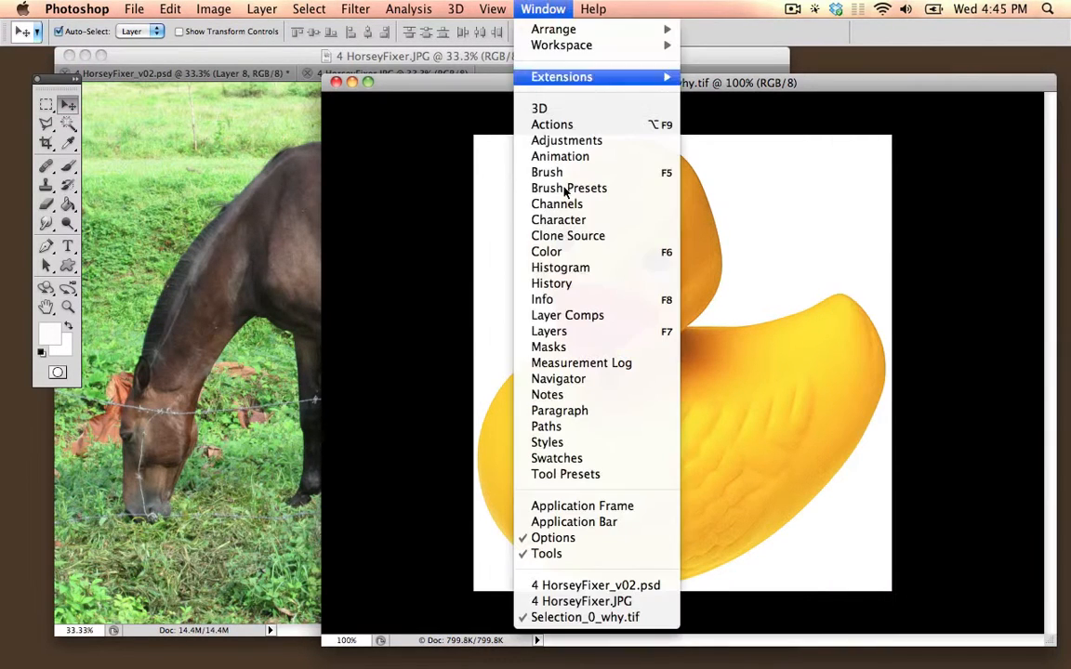
{"action": "left_click", "coordinate": [569, 332]}
Step: Copy the whole duck image into the horse photo with the Move tool and position it over the horse's shoulder
{"action": "left_click_drag", "start_coordinate": [595, 91], "coordinate": [649, 129]}
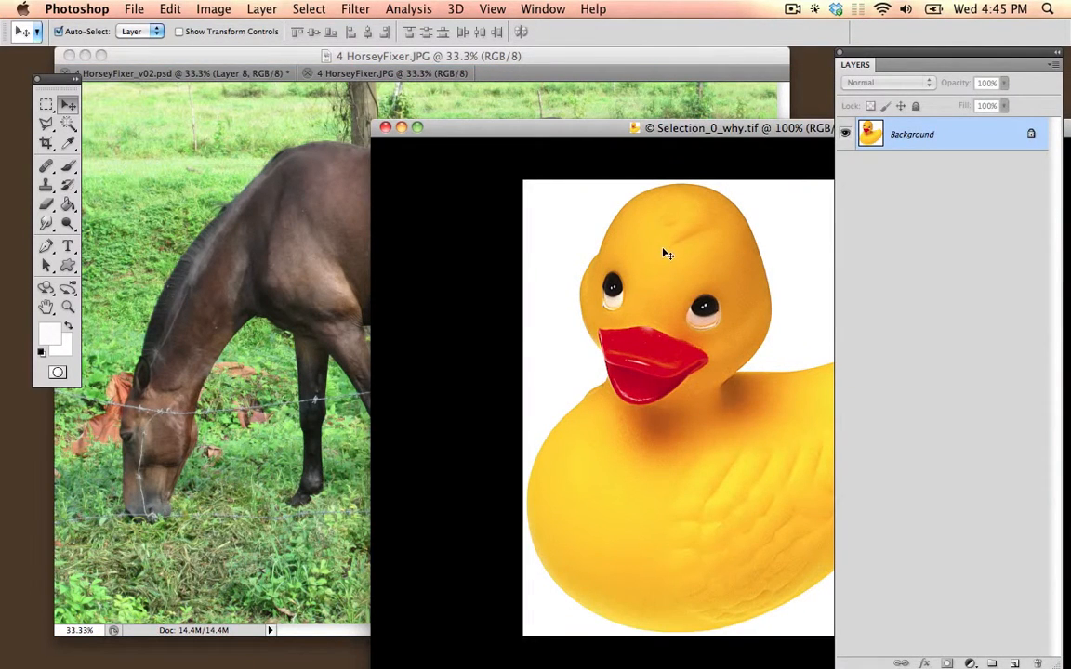
{"action": "left_click_drag", "start_coordinate": [681, 257], "coordinate": [247, 216]}
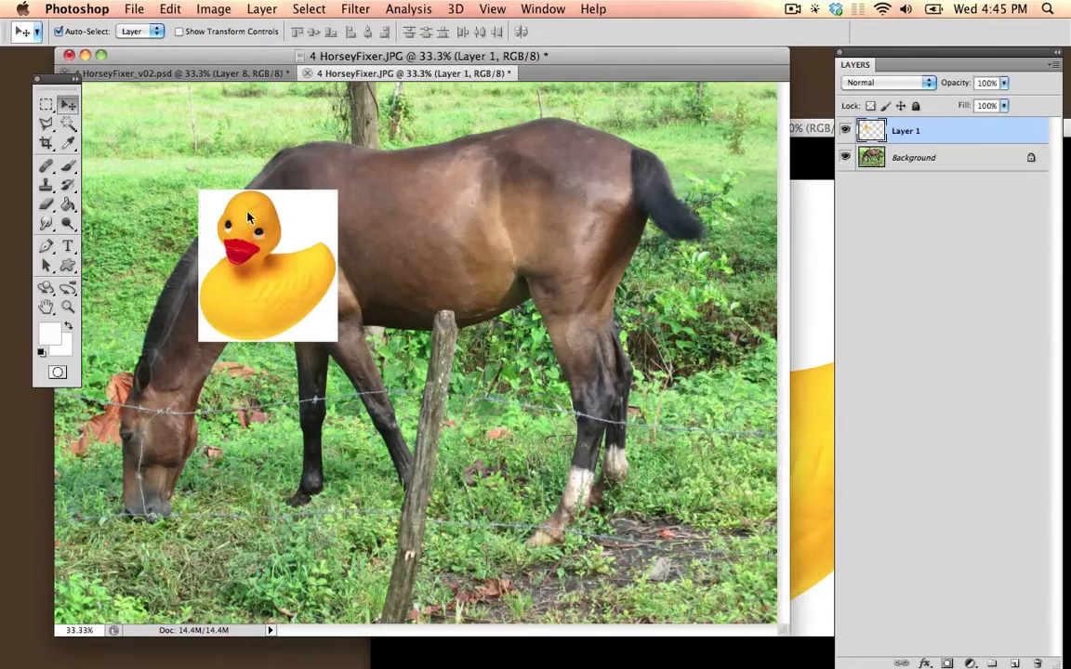
{"action": "left_click", "coordinate": [822, 243]}
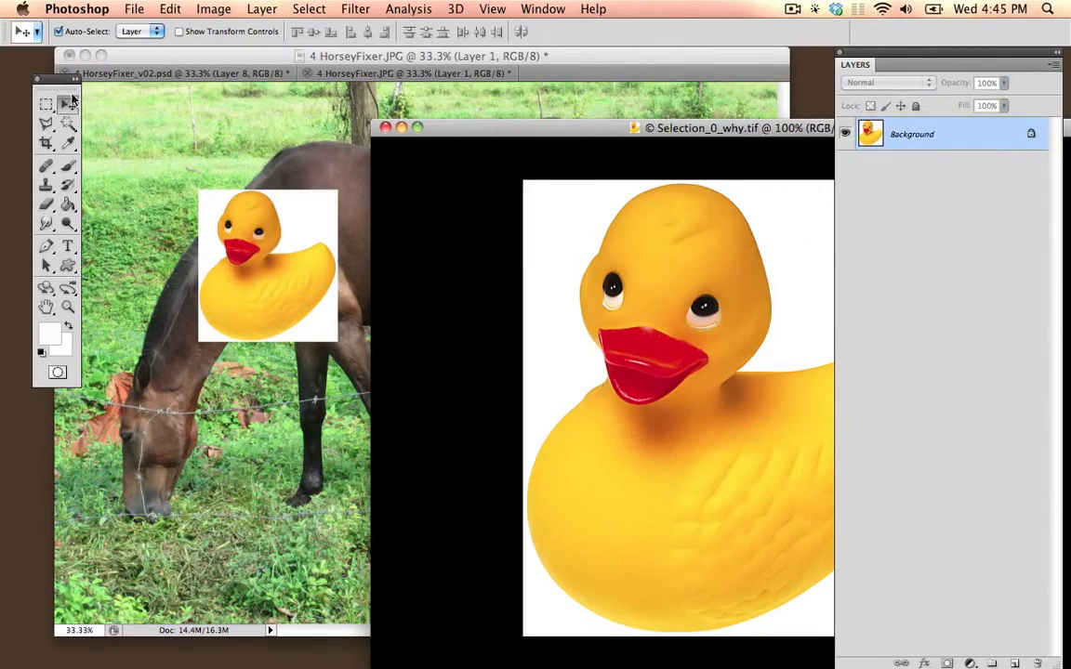
{"action": "key", "text": "alt+super+equal"}
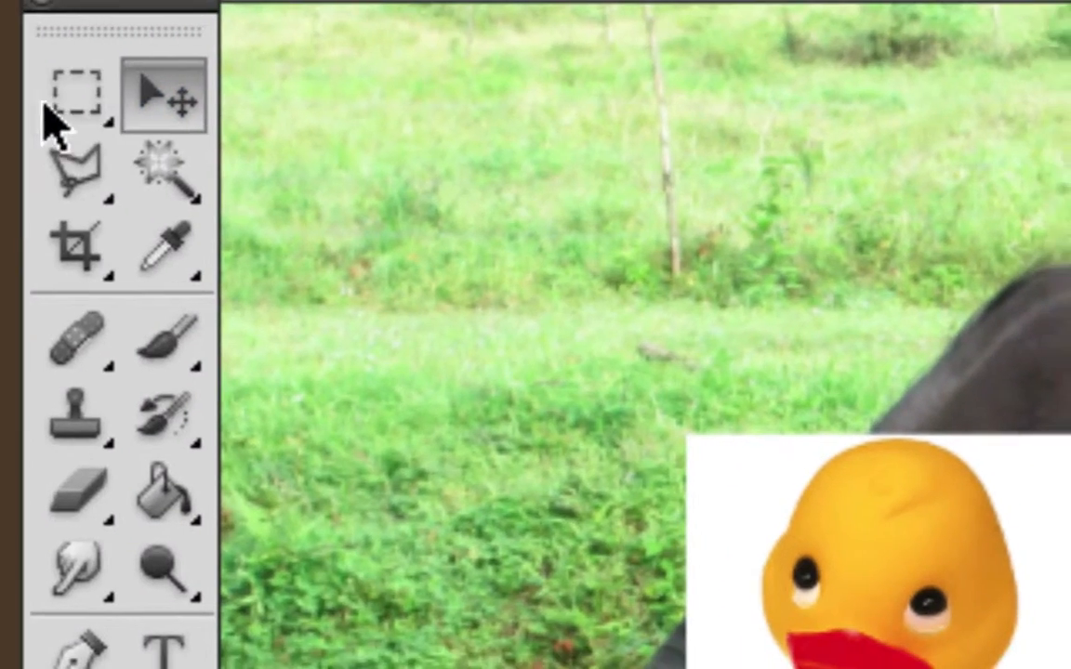
{"action": "key", "text": "alt+super+minus"}
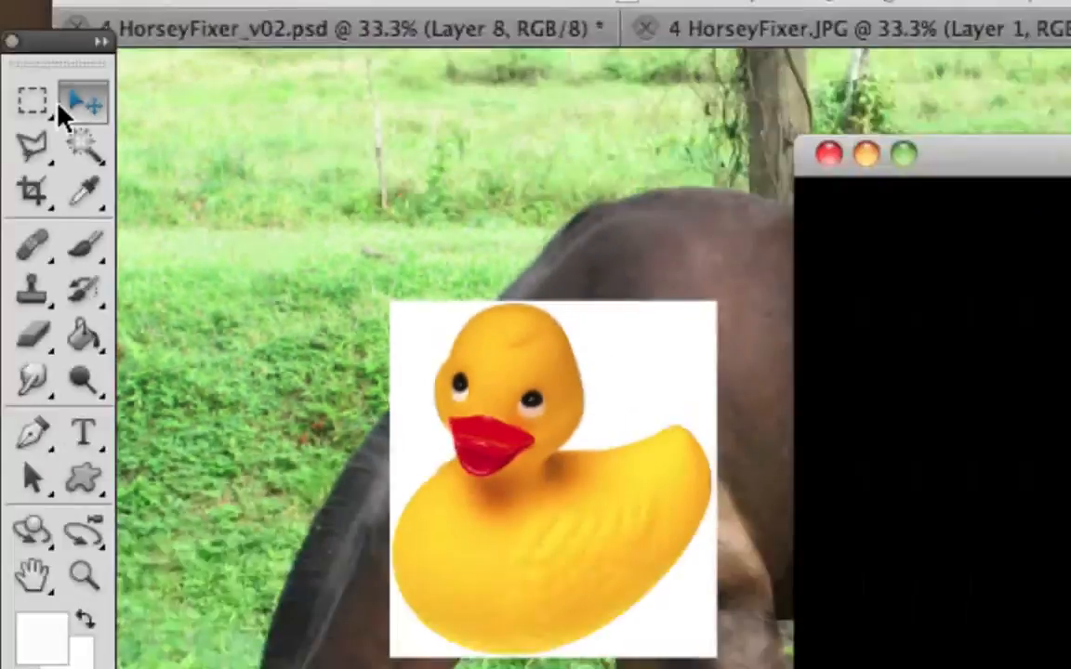
{"action": "key", "text": "alt+super+minus"}
{"action": "left_click", "coordinate": [240, 221]}
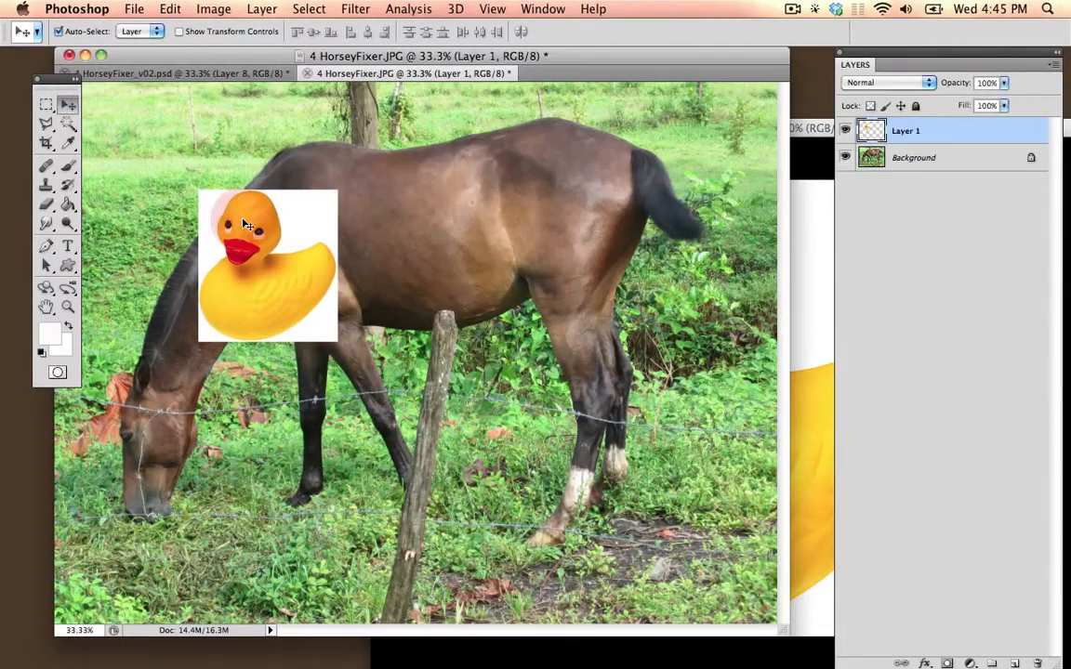
{"action": "left_click_drag", "start_coordinate": [255, 251], "coordinate": [291, 216]}
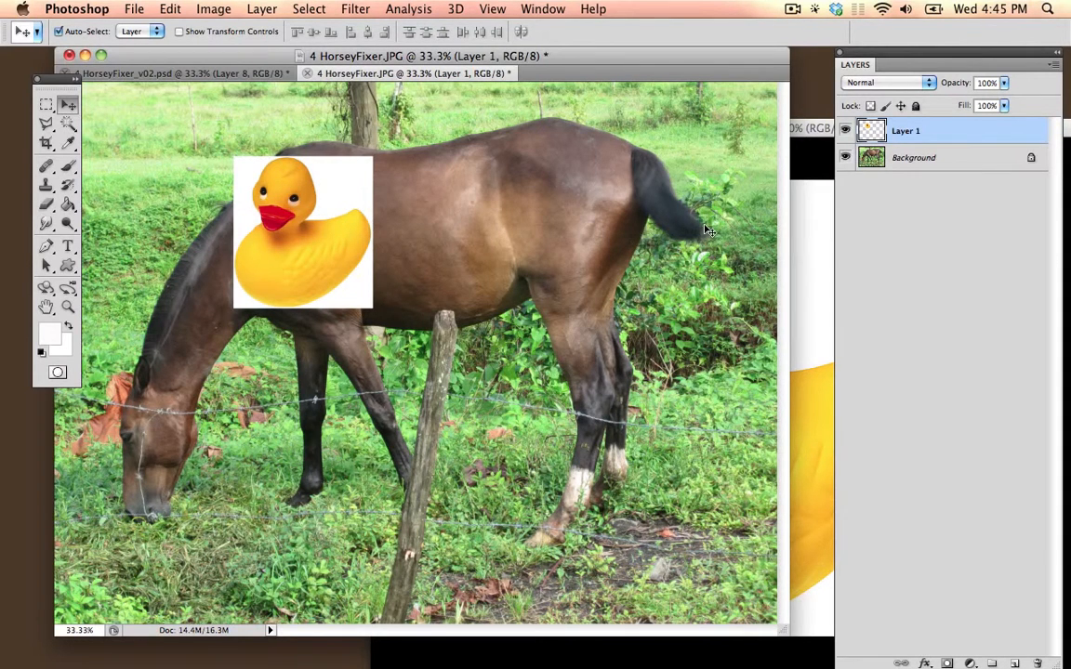
Step: Bring the duck image forward and select its white background with the Magic Wand
{"action": "left_click", "coordinate": [821, 244]}
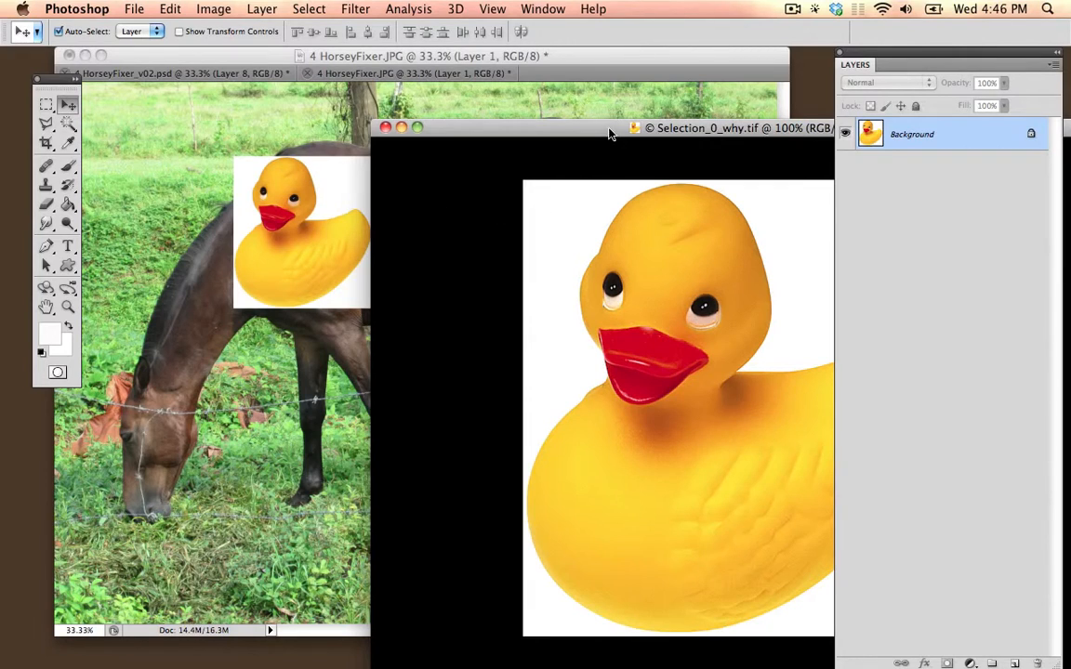
{"action": "left_click_drag", "start_coordinate": [607, 127], "coordinate": [434, 125]}
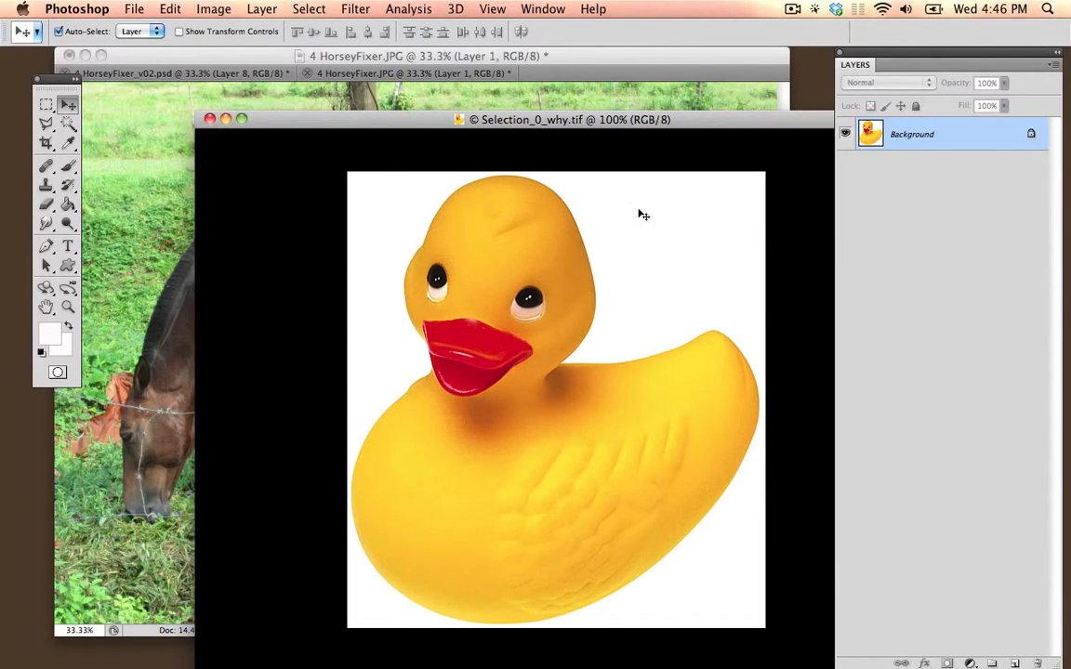
{"action": "left_click", "coordinate": [68, 125]}
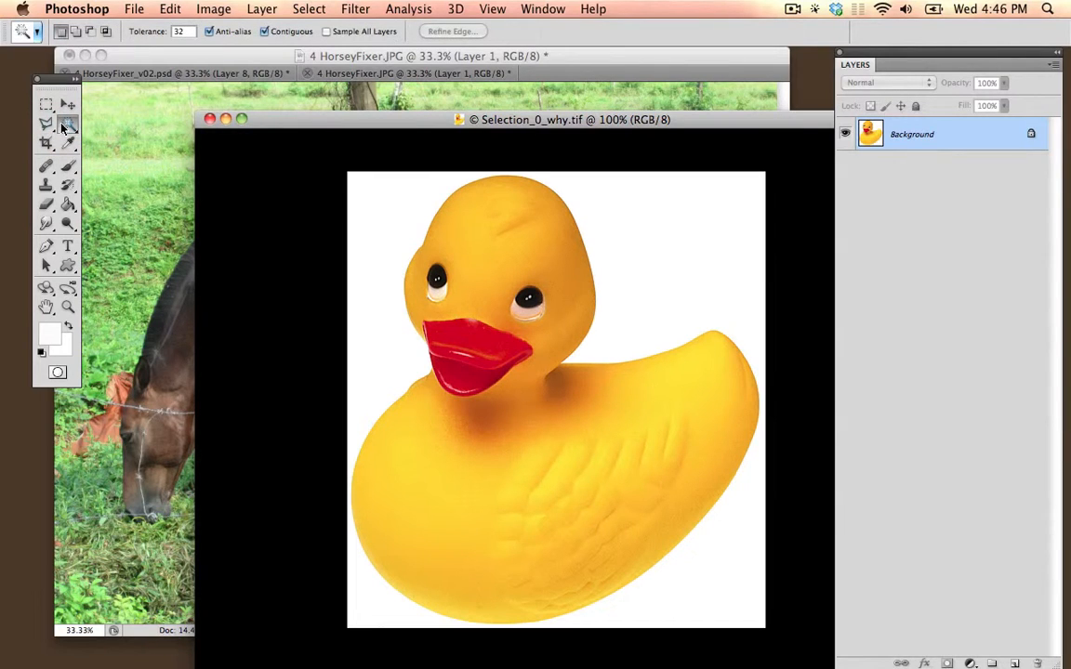
{"action": "left_click", "coordinate": [403, 212]}
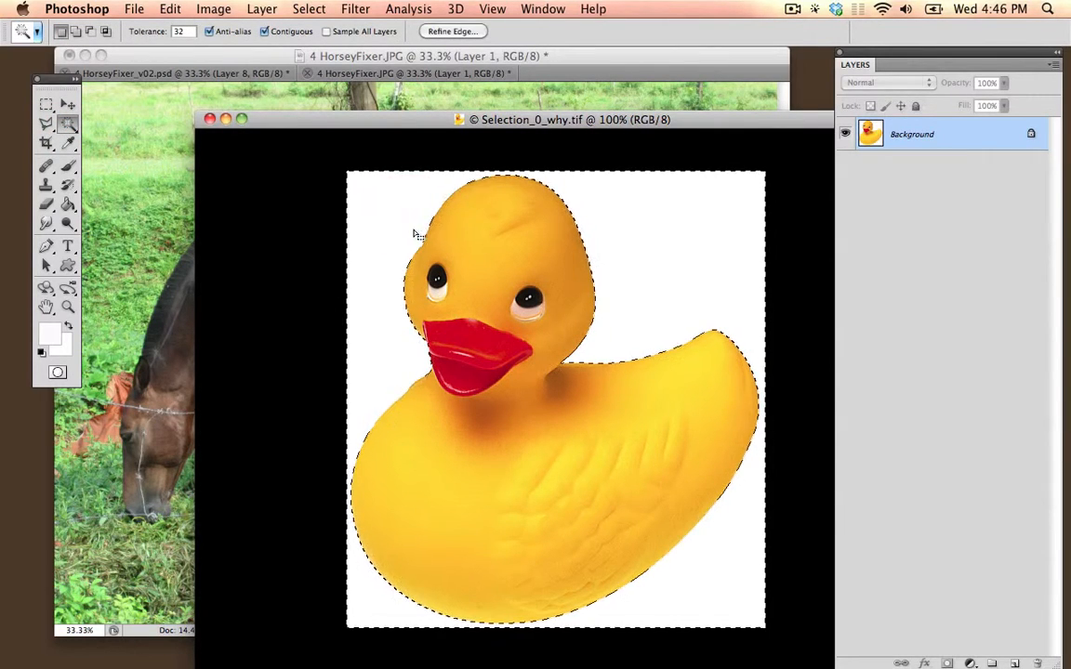
Step: Copy the selected white background into the horse photo and place it below the horse's belly
{"action": "left_click", "coordinate": [68, 104]}
{"action": "left_click_drag", "start_coordinate": [336, 218], "coordinate": [140, 204]}
{"action": "left_click_drag", "start_coordinate": [215, 210], "coordinate": [509, 332]}
Step: Return to the duck image and invert the background selection so only the duck is selected
{"action": "left_click", "coordinate": [809, 206]}
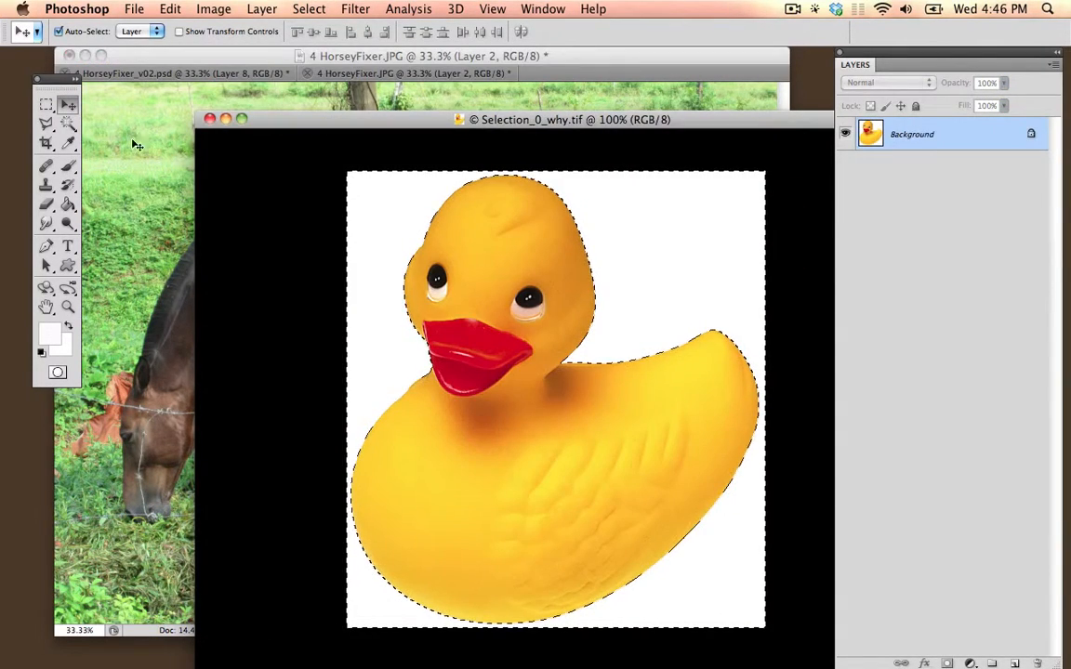
{"action": "key", "text": "w"}
{"action": "right_click", "coordinate": [723, 253]}
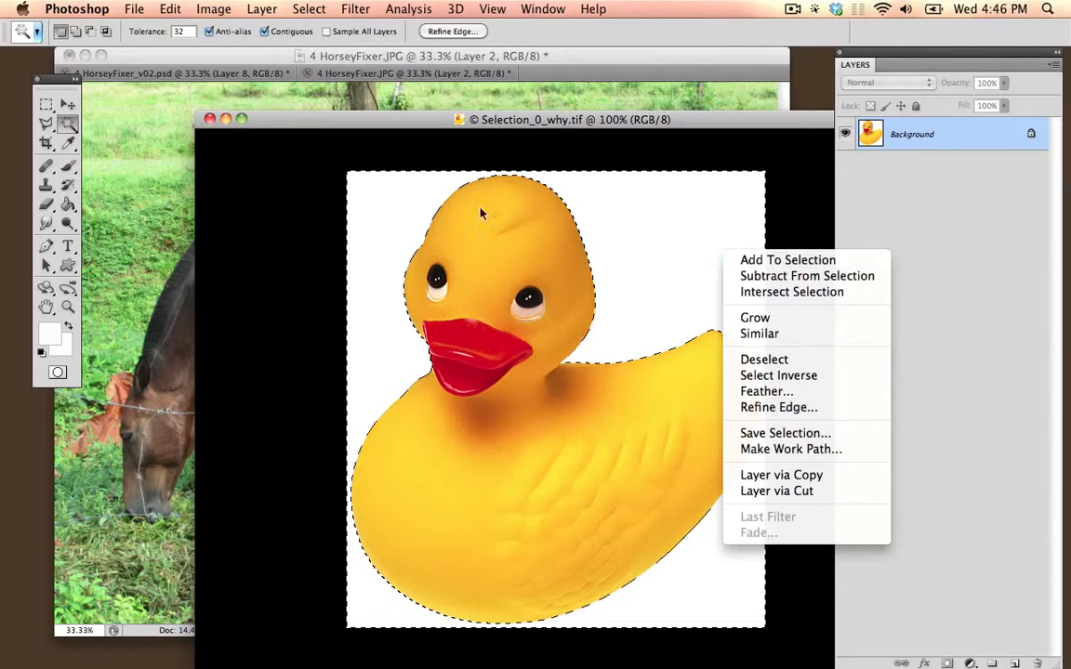
{"action": "left_click", "coordinate": [382, 204]}
{"action": "right_click", "coordinate": [407, 210]}
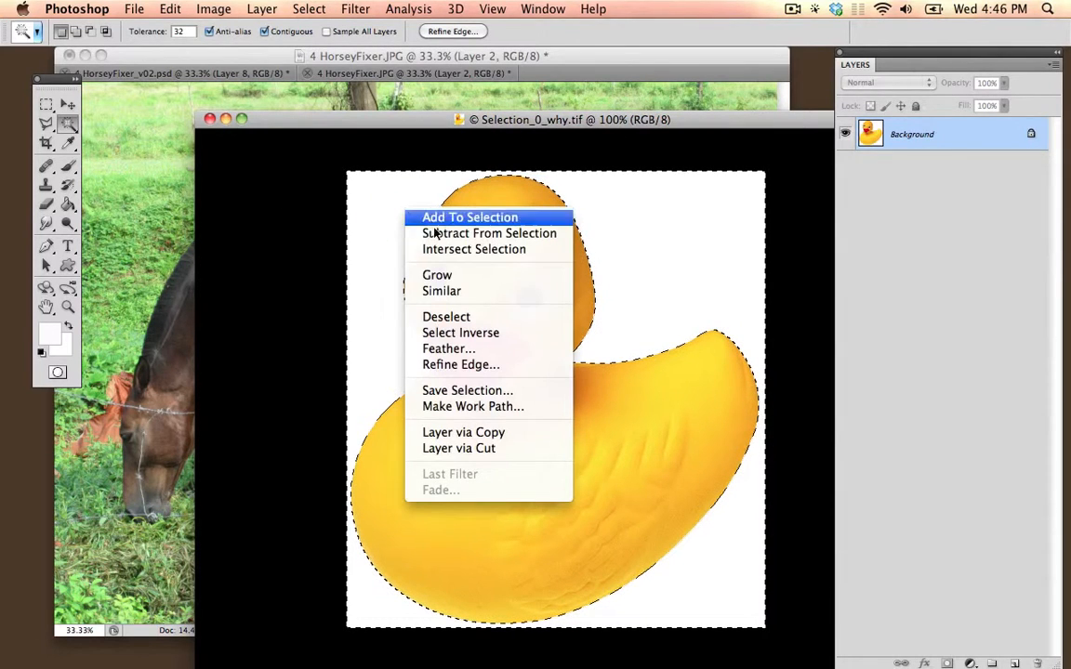
{"action": "left_click", "coordinate": [498, 333]}
Step: Move the selected duck into the horse photo and place it over the horse's hindquarters near the tail
{"action": "key", "text": "v"}
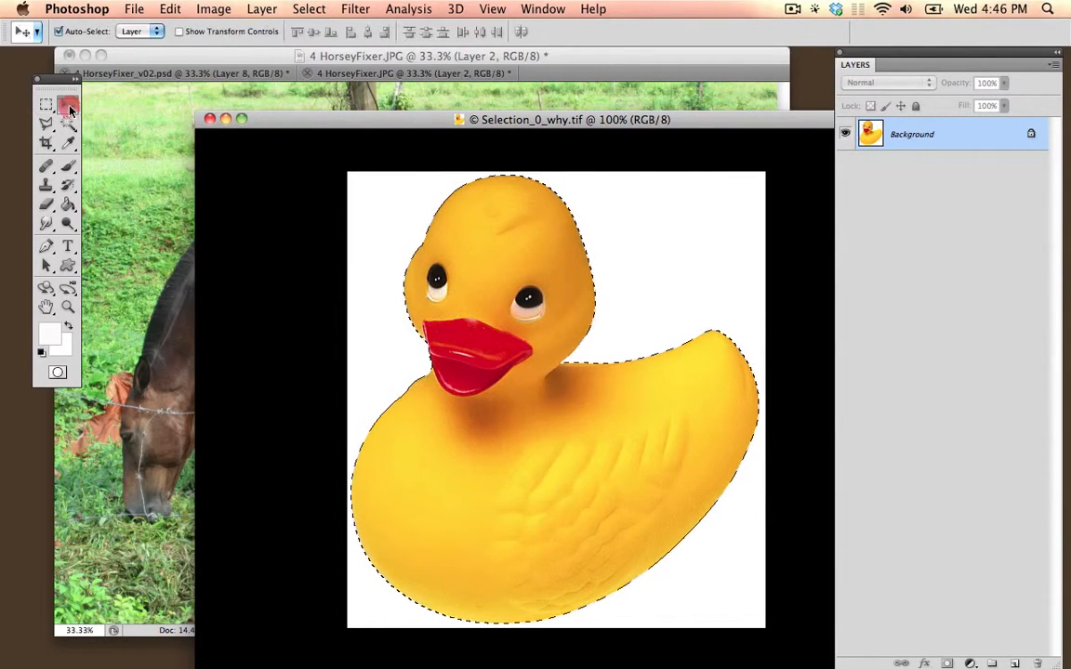
{"action": "left_click_drag", "start_coordinate": [509, 268], "coordinate": [154, 230]}
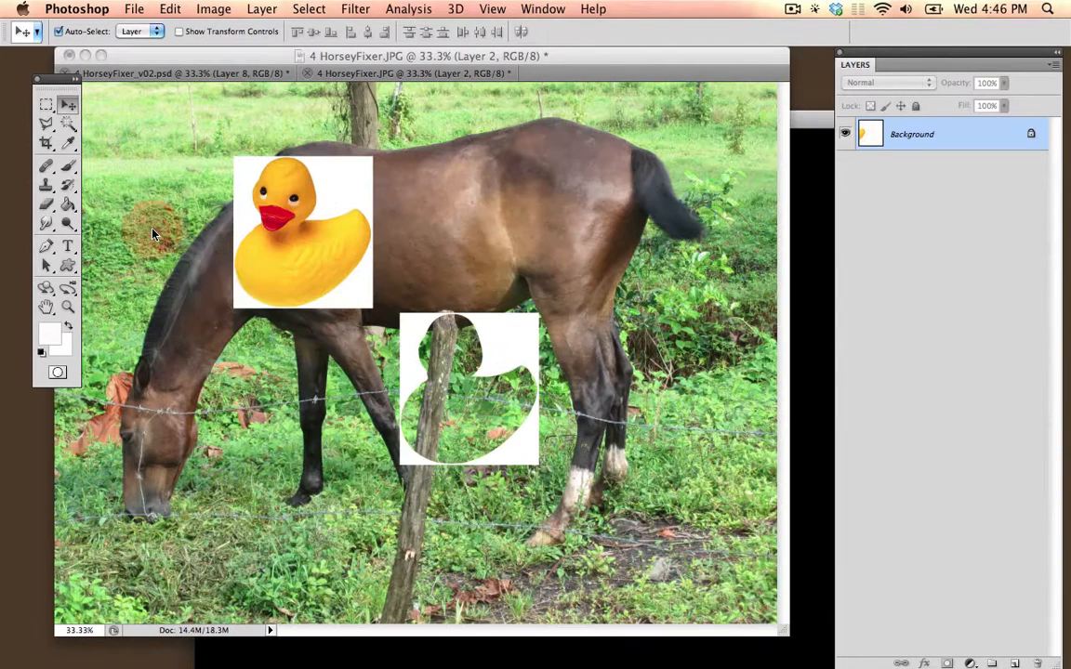
{"action": "left_click_drag", "start_coordinate": [176, 276], "coordinate": [618, 217]}
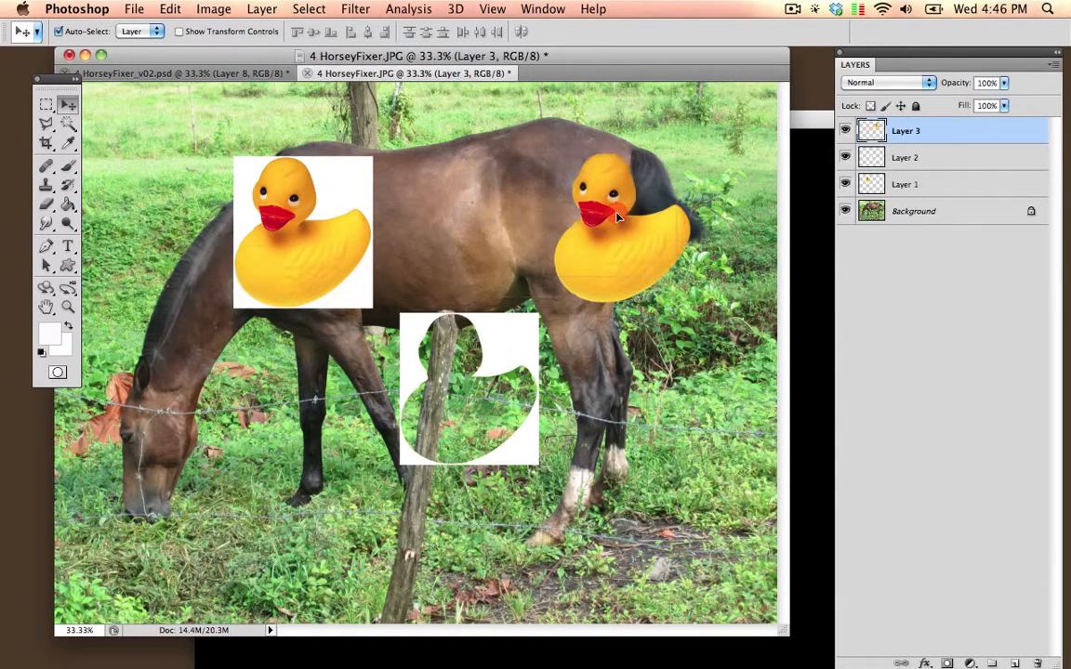
Step: Reposition the duck cut-out on the rump, the full duck image on the shoulder and the white background piece under the belly
{"action": "left_click", "coordinate": [65, 124]}
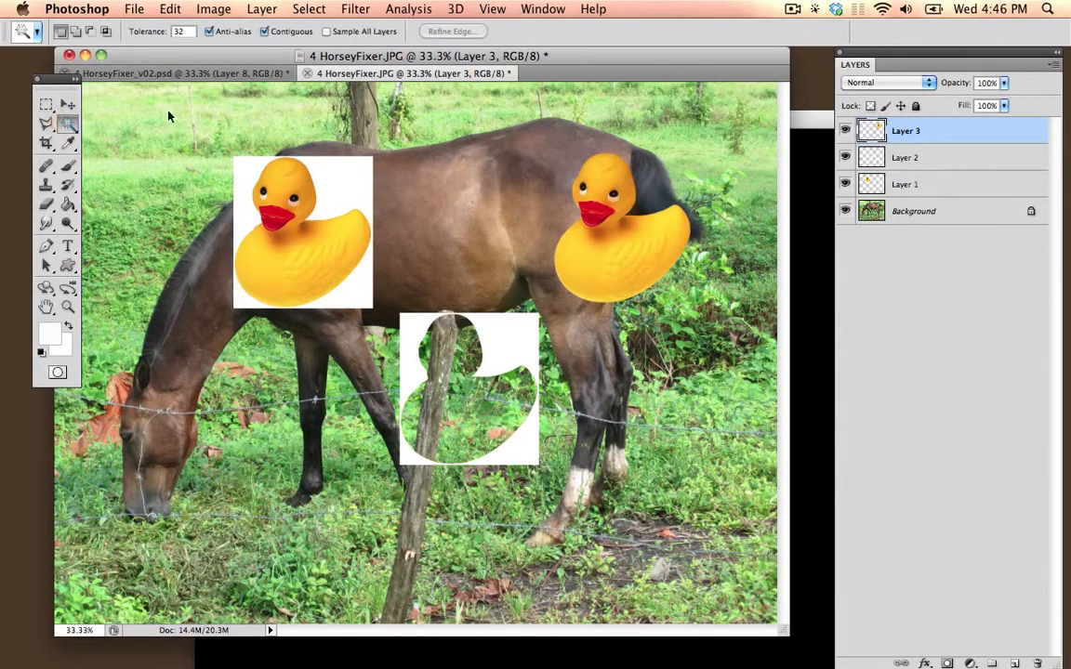
{"action": "left_click", "coordinate": [72, 106]}
{"action": "left_click_drag", "start_coordinate": [584, 240], "coordinate": [573, 219]}
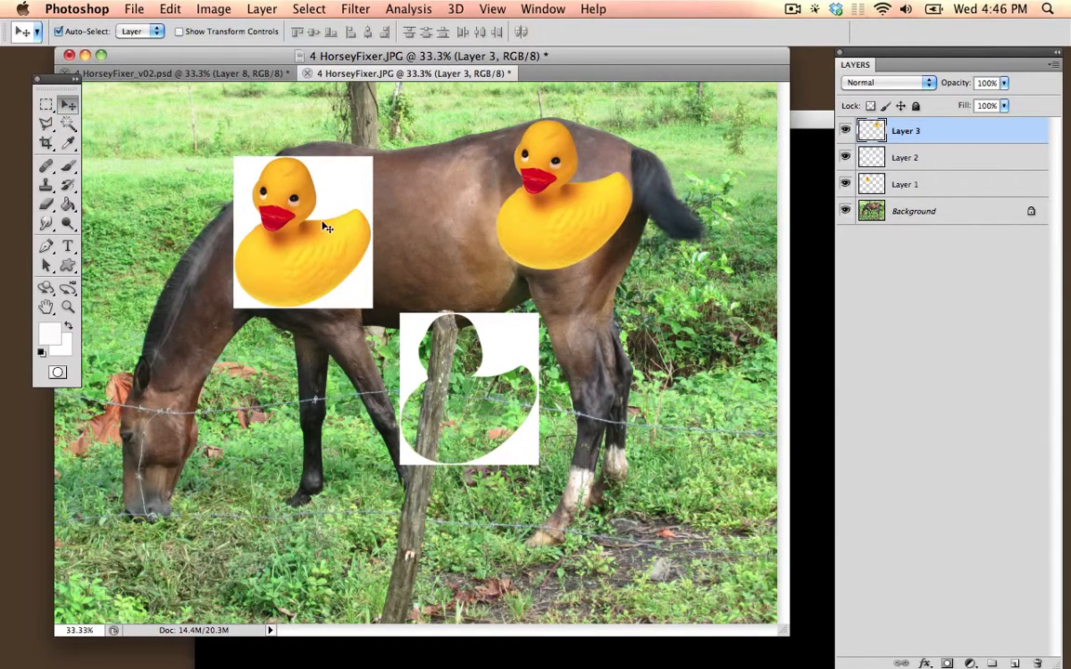
{"action": "left_click_drag", "start_coordinate": [328, 228], "coordinate": [297, 231]}
{"action": "left_click_drag", "start_coordinate": [503, 329], "coordinate": [455, 297]}
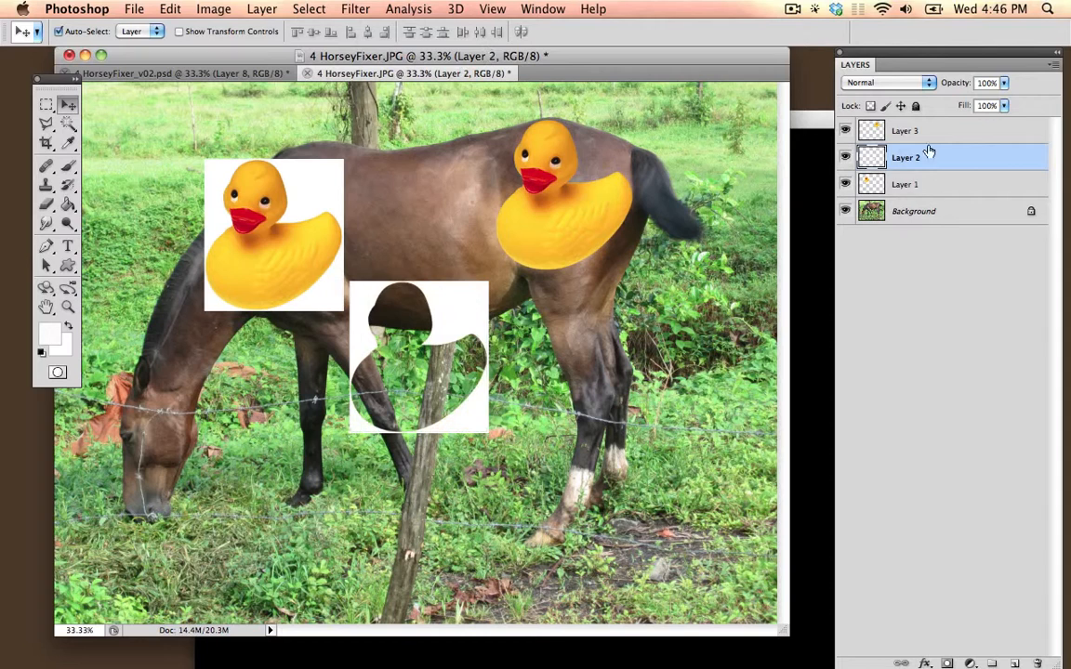
Step: Move the Layers panel over the horse photo's edge and delete the layer holding the full duck image
{"action": "left_click_drag", "start_coordinate": [946, 60], "coordinate": [808, 105]}
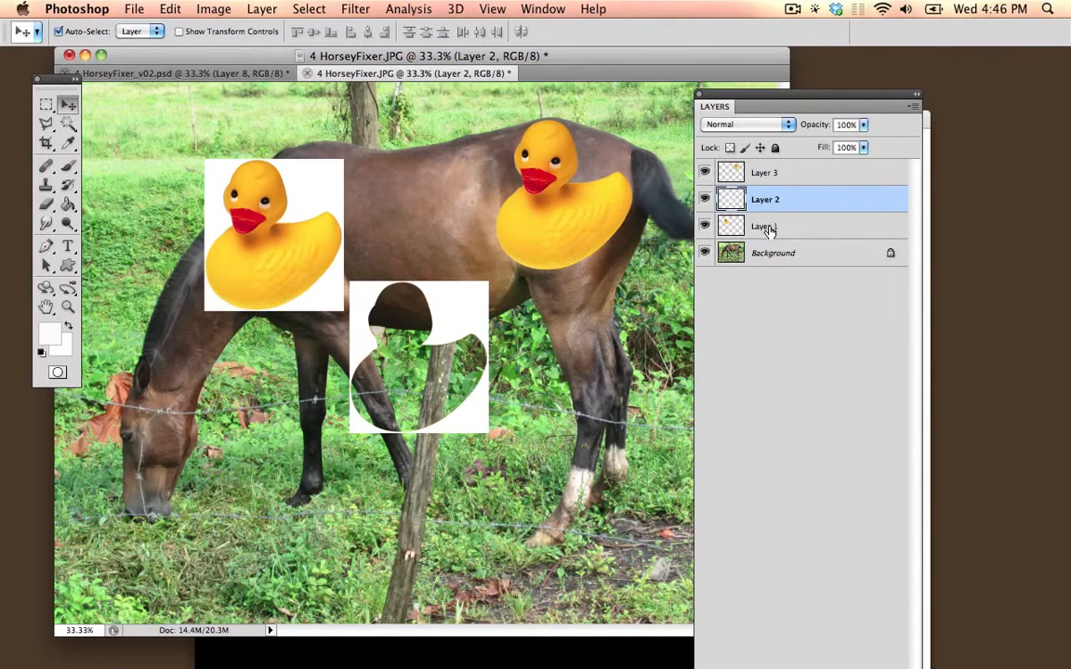
{"action": "left_click_drag", "start_coordinate": [814, 104], "coordinate": [814, 65]}
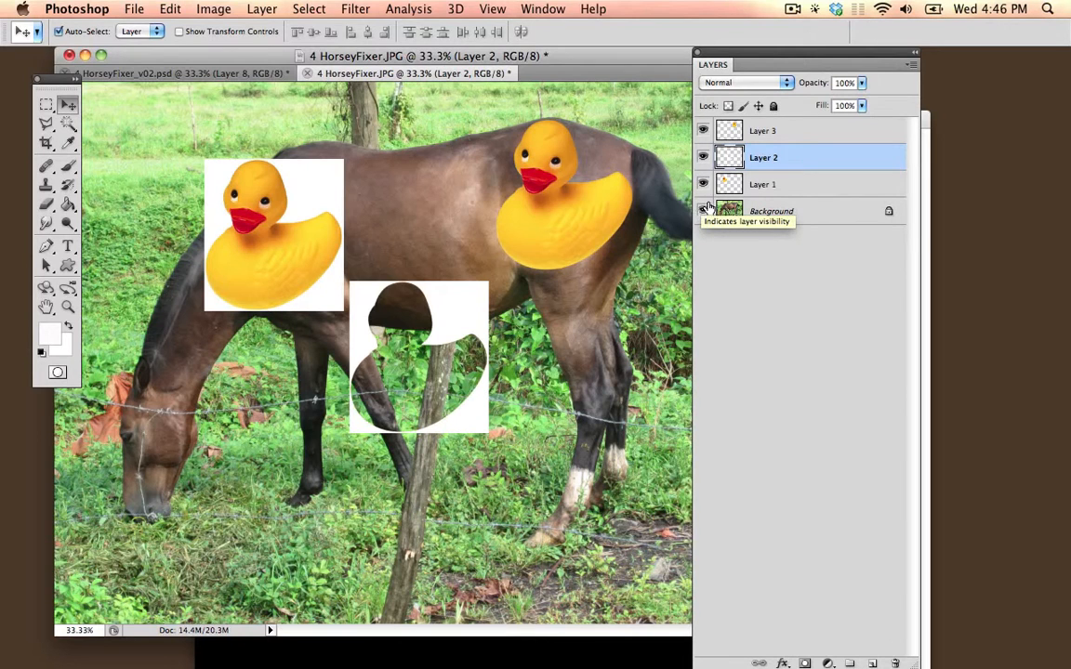
{"action": "left_click_drag", "start_coordinate": [254, 193], "coordinate": [257, 188]}
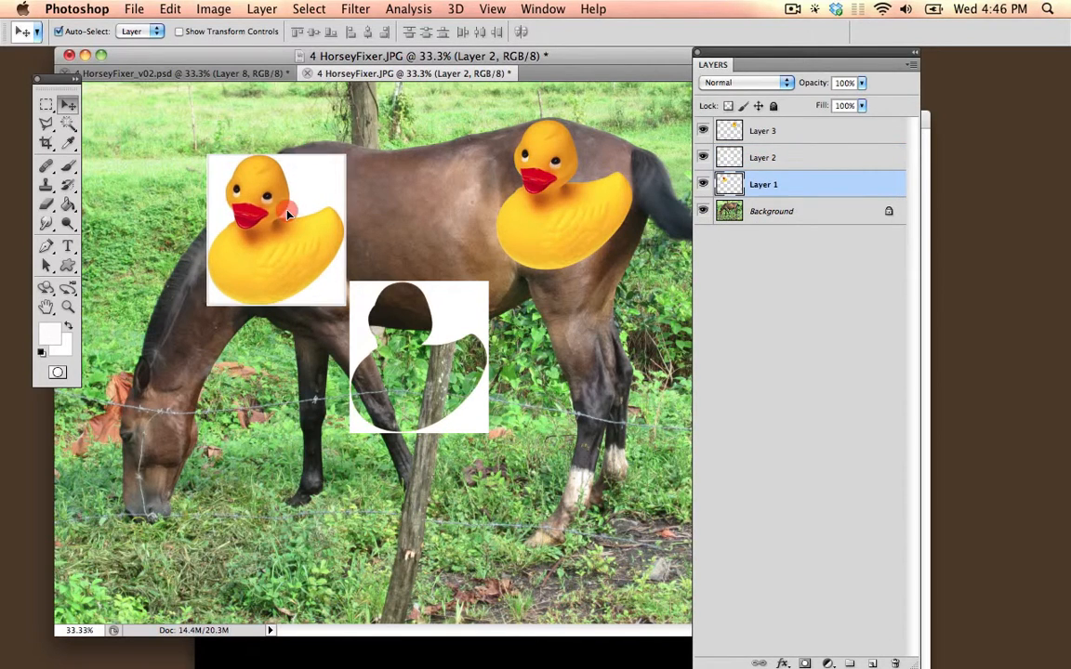
{"action": "left_click", "coordinate": [840, 191]}
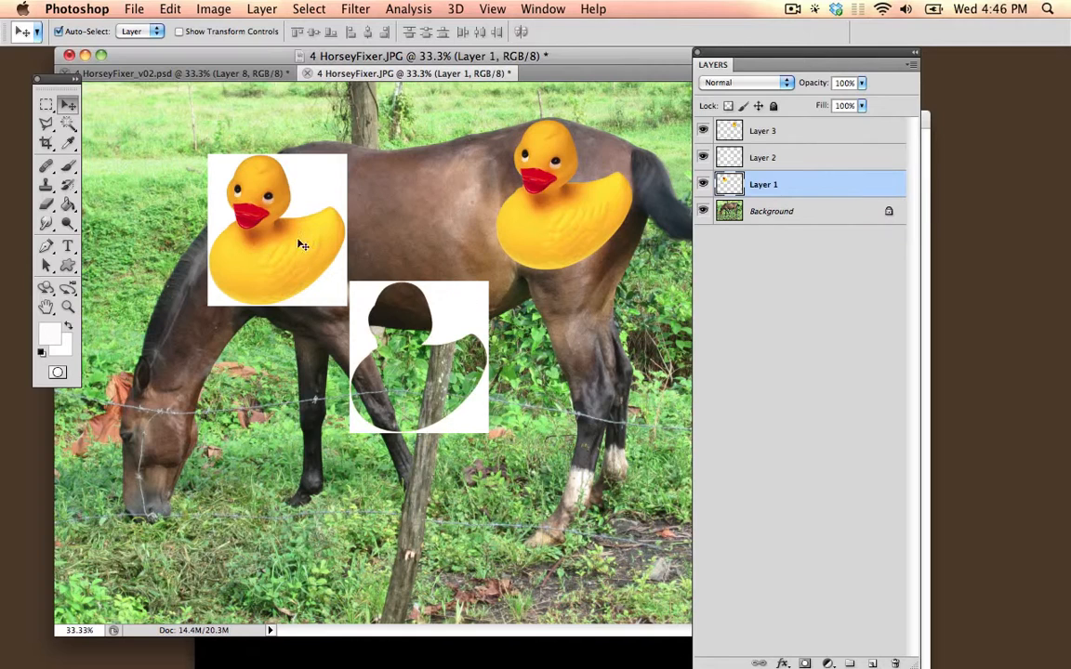
{"action": "left_click_drag", "start_coordinate": [903, 422], "coordinate": [895, 663]}
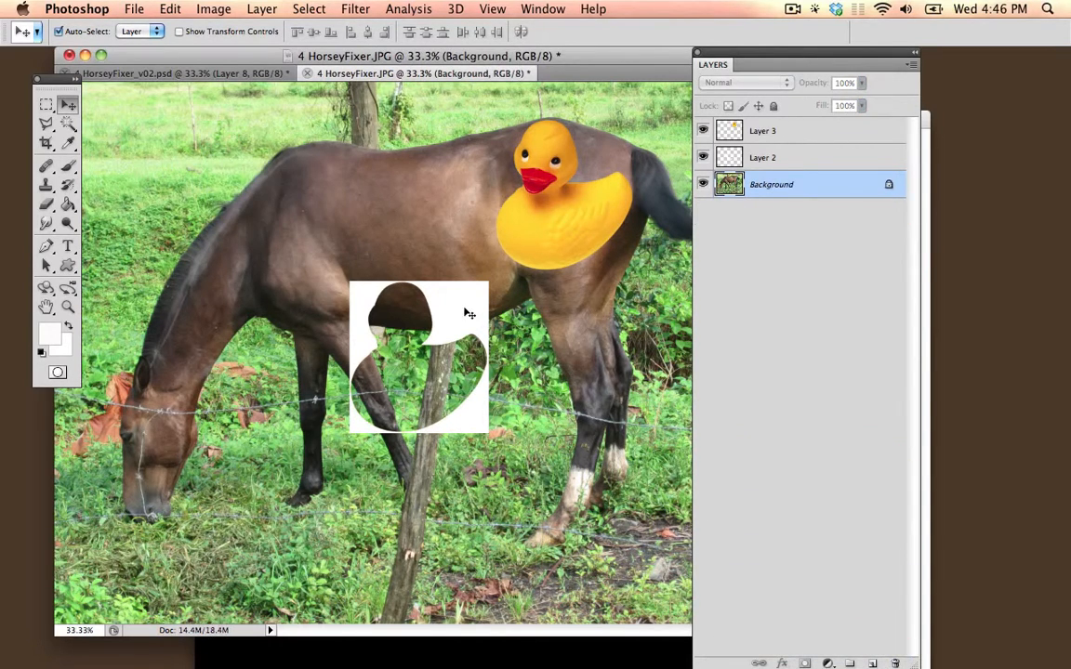
Step: Delete the layer holding the white background piece and shorten the Layers panel
{"action": "left_click_drag", "start_coordinate": [469, 315], "coordinate": [467, 242]}
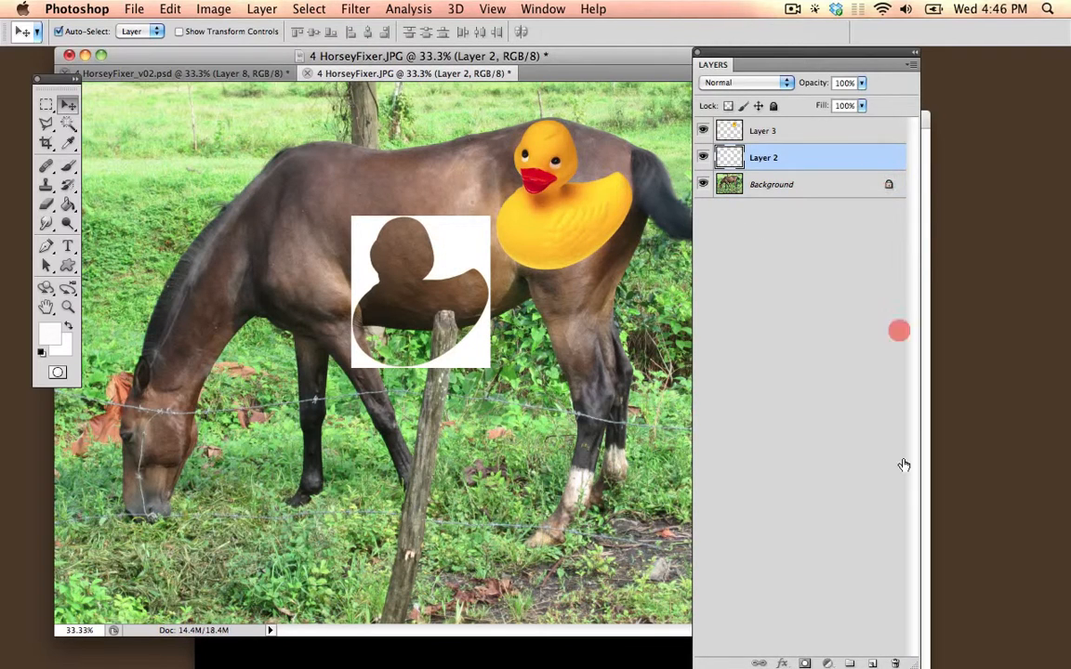
{"action": "left_click_drag", "start_coordinate": [903, 465], "coordinate": [919, 428]}
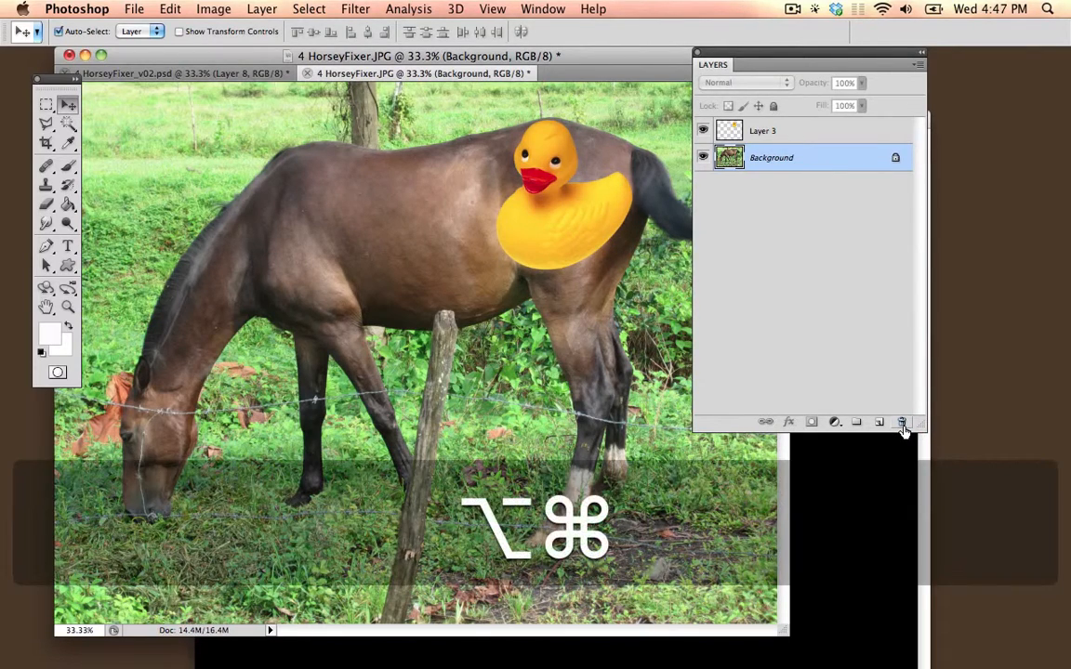
{"action": "key", "text": "alt+super+equal"}
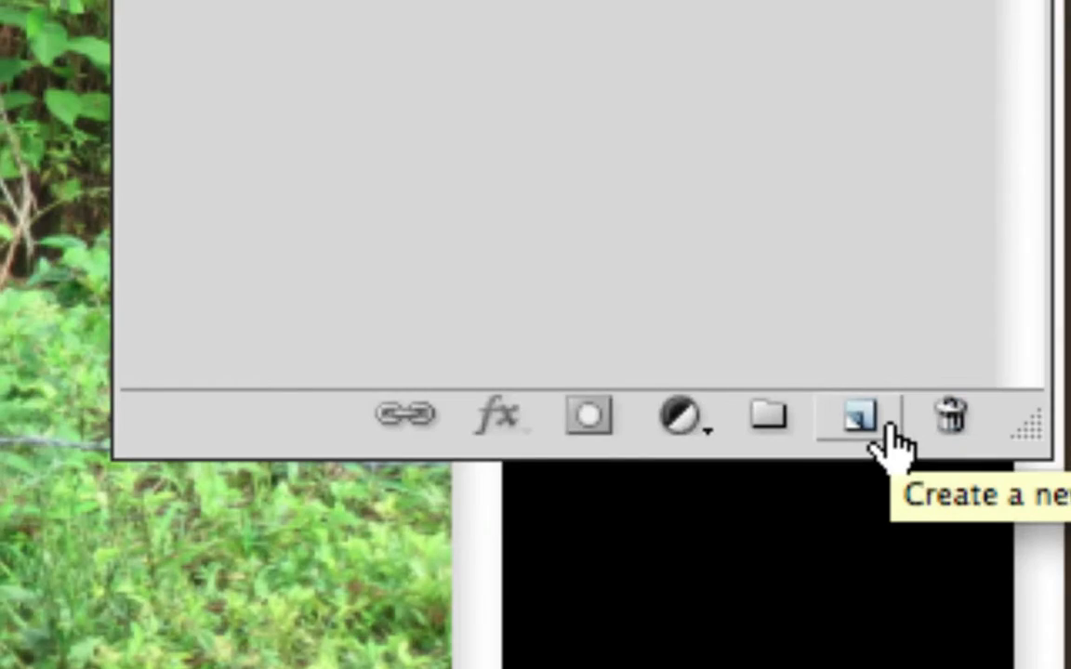
{"action": "key", "text": "alt+super+minus"}
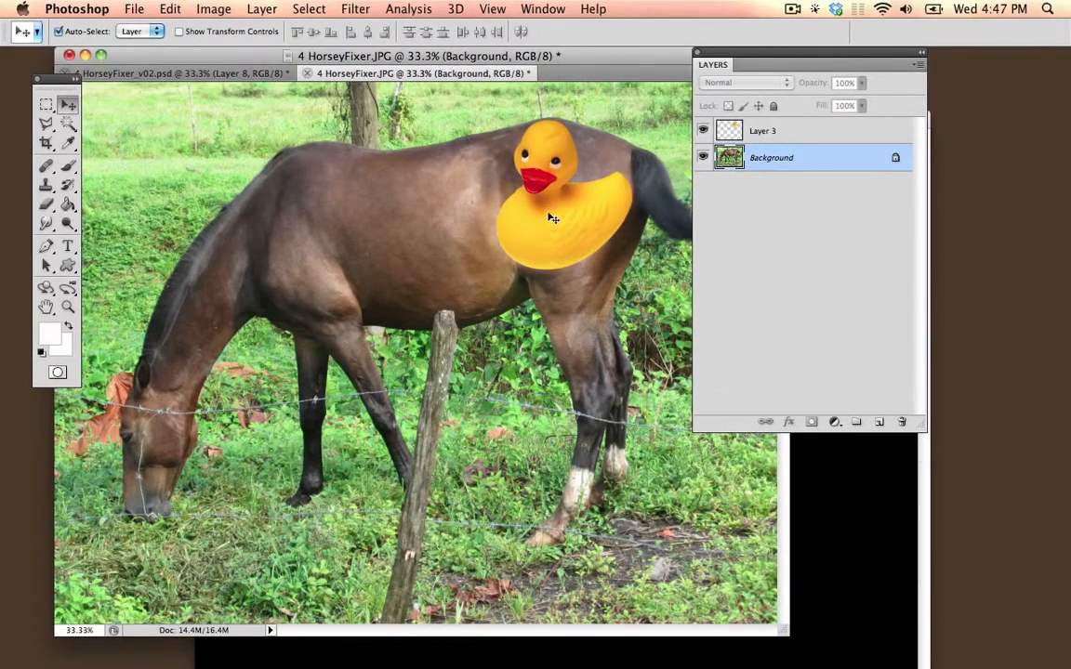
Step: Move the duck cut-out over the horse's neck and hide its layer
{"action": "left_click_drag", "start_coordinate": [552, 217], "coordinate": [206, 224]}
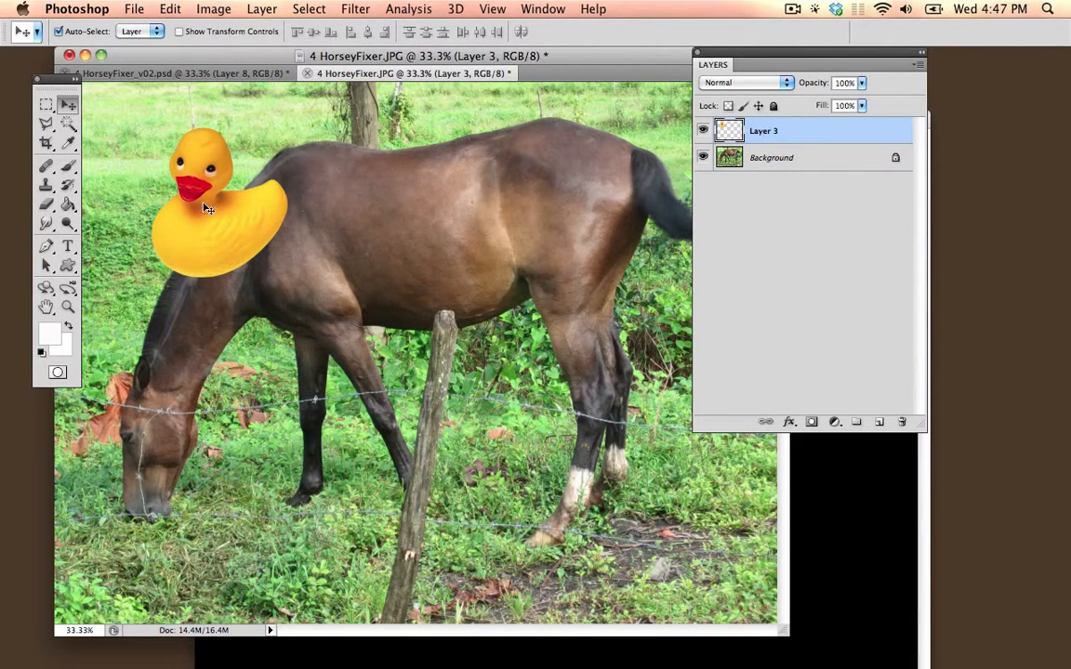
{"action": "left_click", "coordinate": [703, 131]}
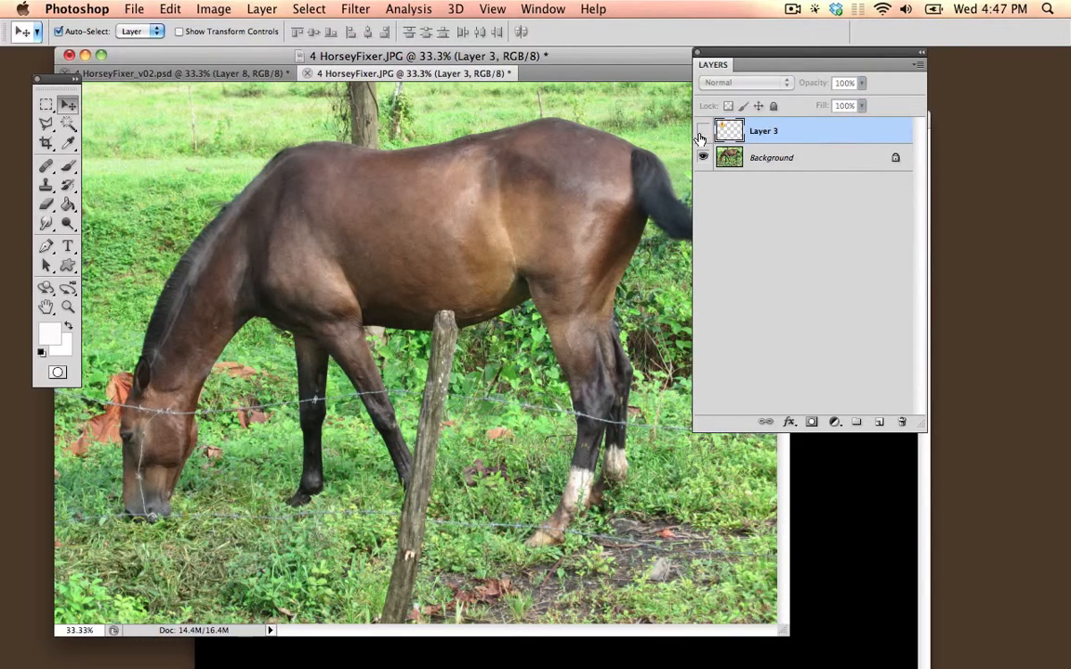
Step: On the Background layer, select the brown area of the horse's body with the Magic Wand at tolerance 32
{"action": "left_click", "coordinate": [805, 167]}
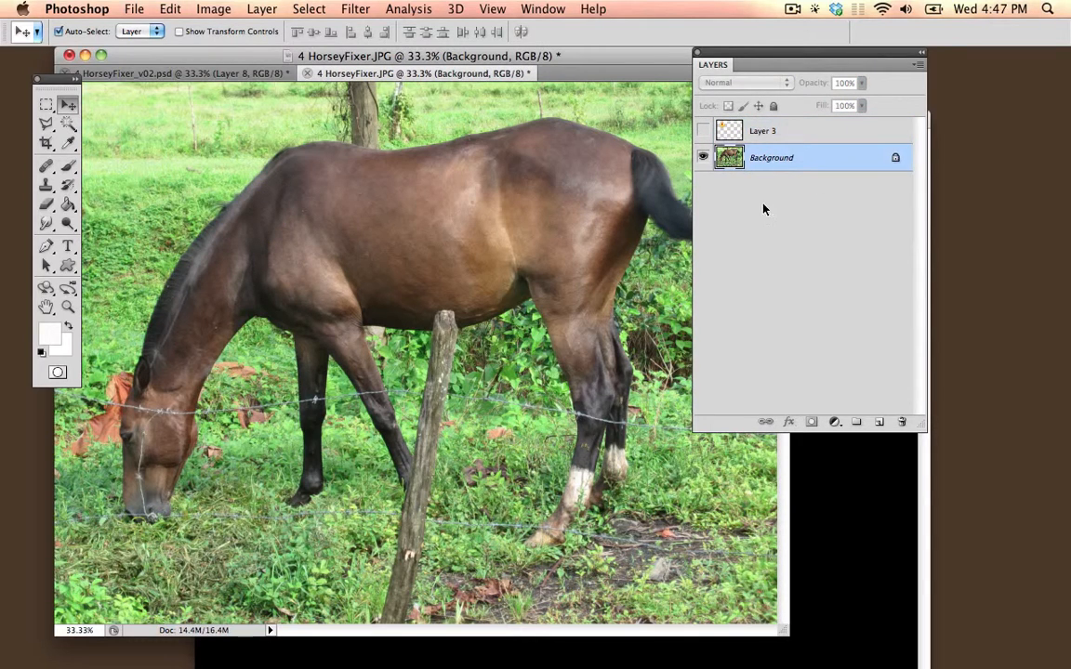
{"action": "left_click", "coordinate": [67, 125]}
{"action": "left_click", "coordinate": [388, 238]}
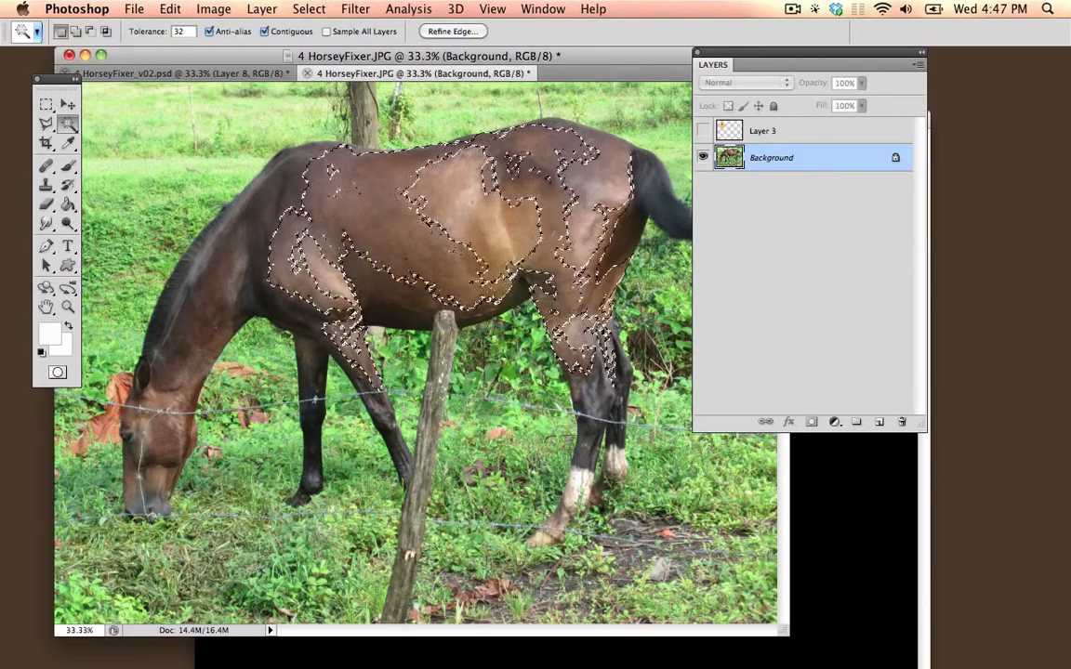
Step: Extend the selection over the horse's head, neck and body with the Quick Selection tool at brush size 175
{"action": "left_click", "coordinate": [70, 128]}
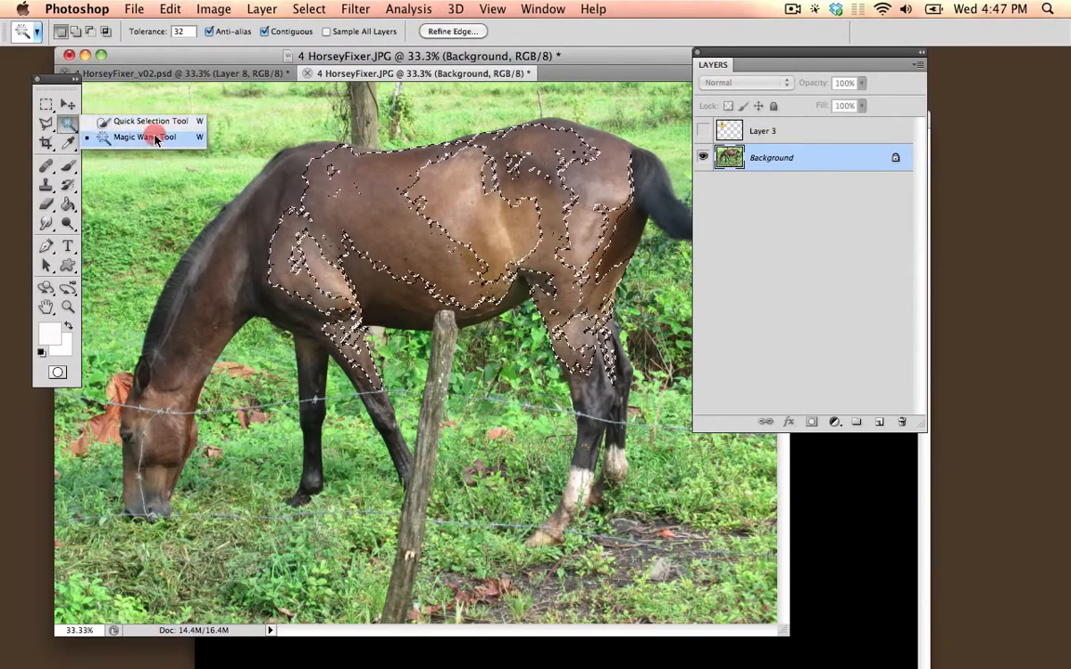
{"action": "left_click", "coordinate": [149, 120]}
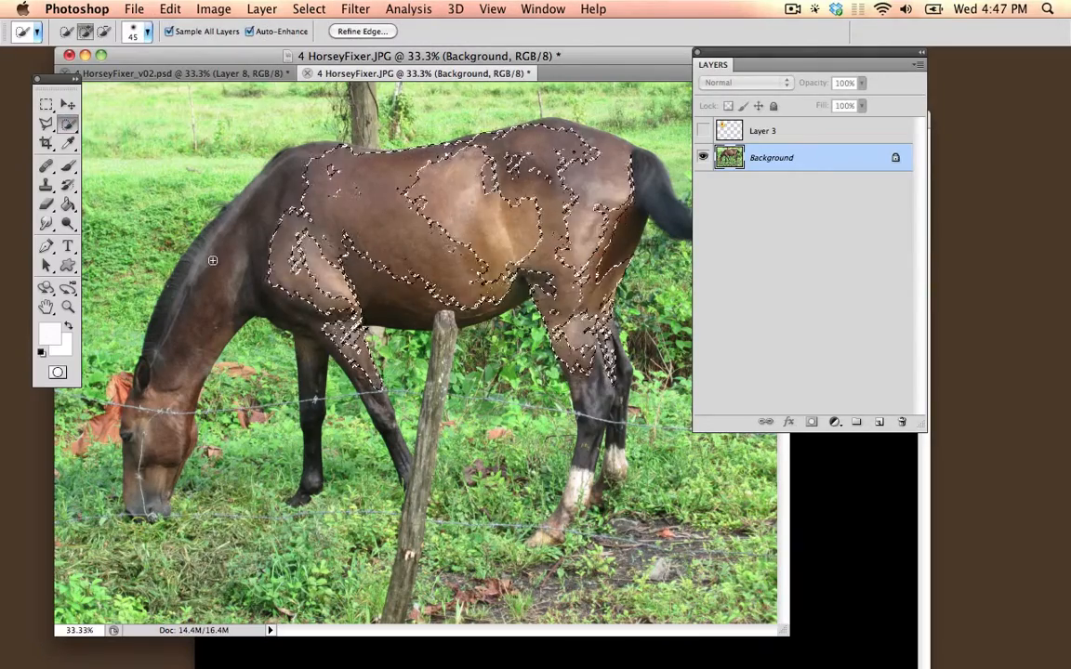
{"action": "key", "text": "bracketright"}
{"action": "key", "text": "bracketright"}
{"action": "key", "text": "bracketright"}
{"action": "key", "text": "bracketright"}
{"action": "key", "text": "bracketright"}
{"action": "key", "text": "bracketright"}
{"action": "key", "text": "bracketright"}
{"action": "key", "text": "bracketright"}
{"action": "key", "text": "bracketright"}
{"action": "key", "text": "bracketright"}
{"action": "key", "text": "bracketright"}
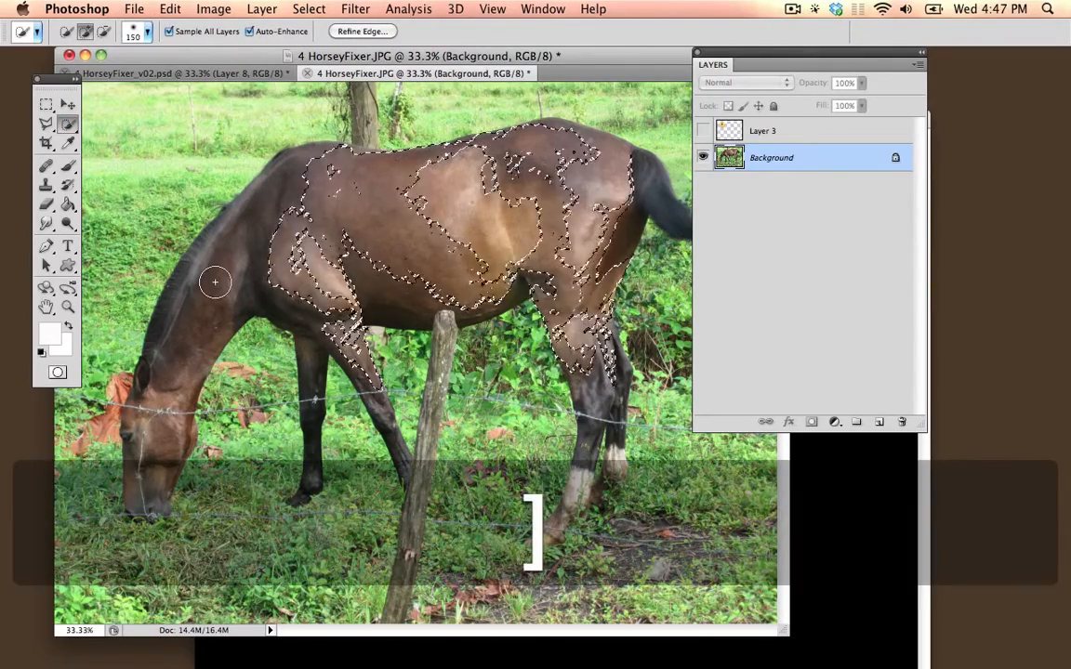
{"action": "key", "text": "bracketleft"}
{"action": "key", "text": "bracketright"}
{"action": "key", "text": "bracketright"}
{"action": "key", "text": "bracketright"}
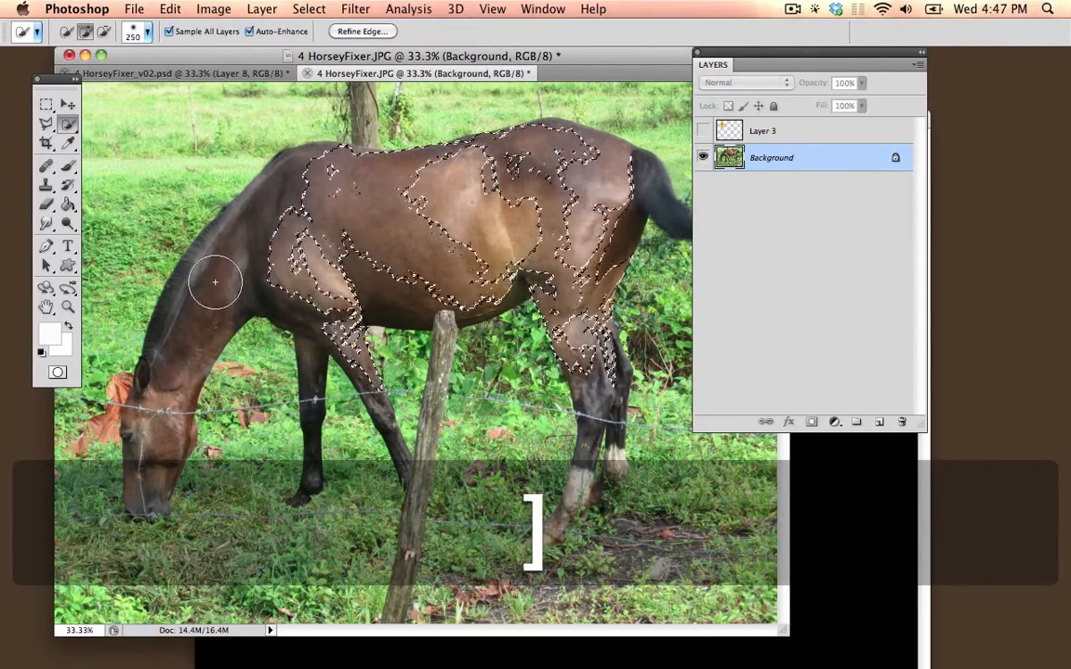
{"action": "key", "text": "bracketleft"}
{"action": "key", "text": "bracketleft"}
{"action": "key", "text": "bracketleft"}
{"action": "key", "text": "bracketleft"}
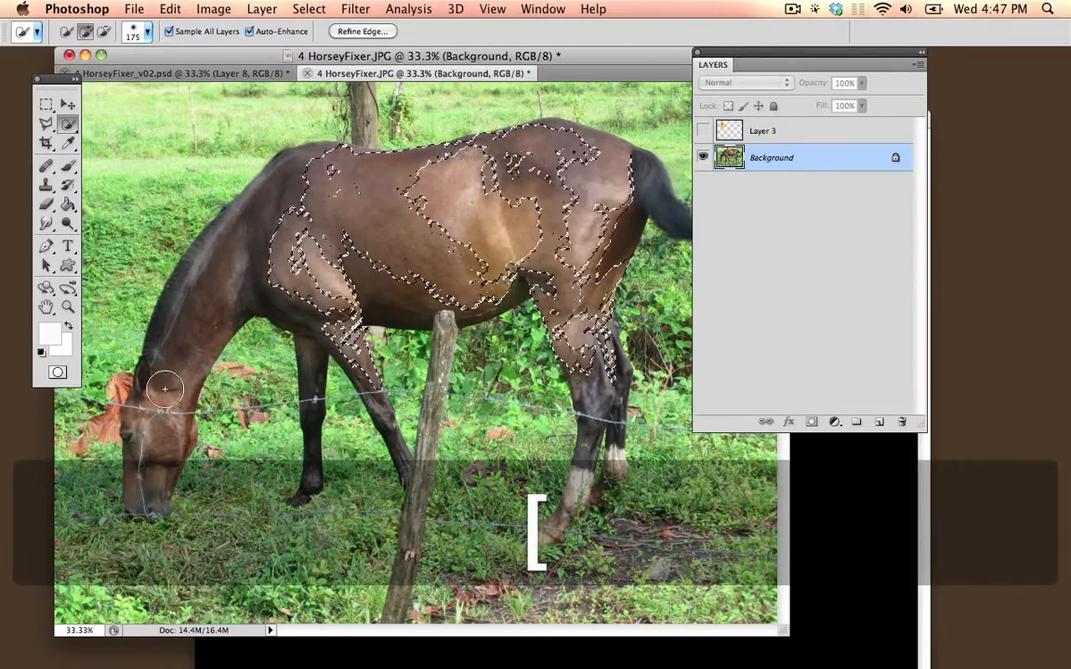
{"action": "left_click", "coordinate": [162, 384]}
{"action": "mouse_move", "coordinate": [154, 445]}
{"action": "left_mouse_down"}
{"action": "mouse_move", "coordinate": [172, 376]}
{"action": "mouse_move", "coordinate": [229, 285]}
{"action": "mouse_move", "coordinate": [281, 242]}
{"action": "mouse_move", "coordinate": [377, 216]}
{"action": "mouse_move", "coordinate": [510, 214]}
{"action": "mouse_move", "coordinate": [571, 237]}
{"action": "left_mouse_up"}
Step: Move the Layers panel off the photo and add the horse's tail to the selection with brush size 60
{"action": "key", "text": "bracketleft"}
{"action": "key", "text": "bracketleft"}
{"action": "key", "text": "bracketleft"}
{"action": "key", "text": "bracketleft"}
{"action": "key", "text": "bracketleft"}
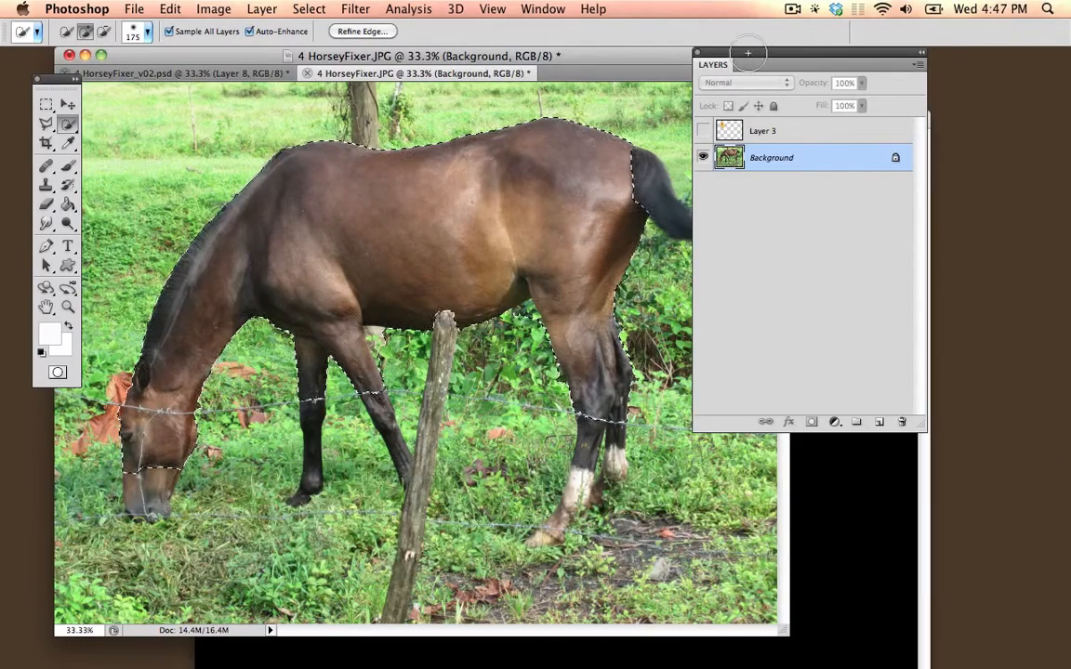
{"action": "mouse_move", "coordinate": [729, 52]}
{"action": "left_mouse_down"}
{"action": "mouse_move", "coordinate": [841, 64]}
{"action": "mouse_move", "coordinate": [944, 95]}
{"action": "mouse_move", "coordinate": [828, 115]}
{"action": "left_mouse_up"}
{"action": "key", "text": "bracketleft"}
{"action": "key", "text": "bracketleft"}
{"action": "key", "text": "bracketleft"}
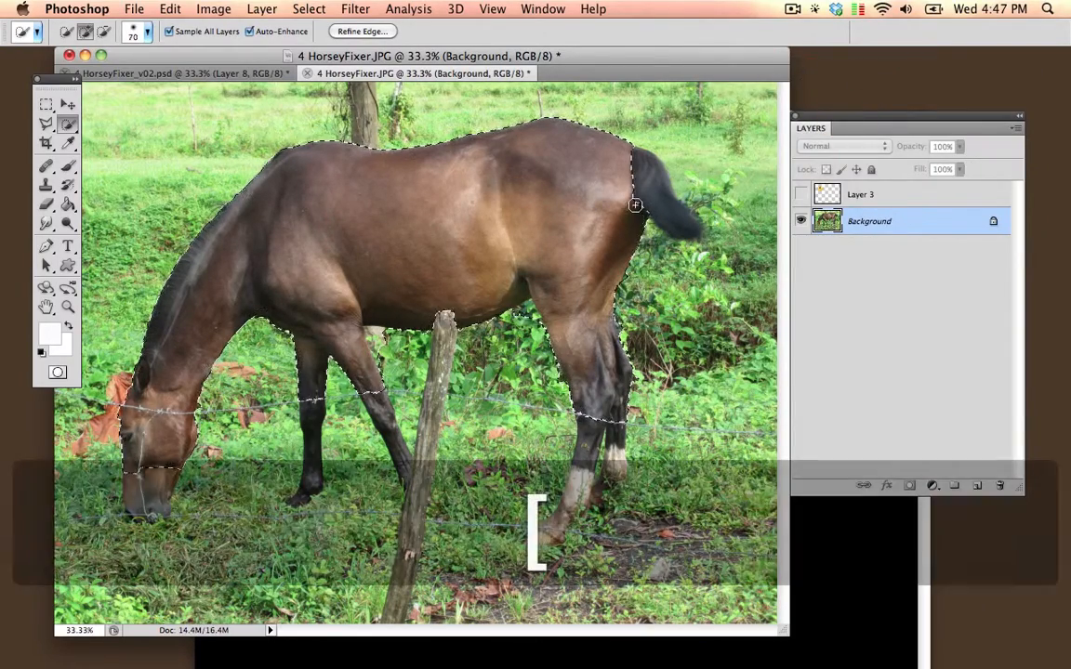
{"action": "mouse_move", "coordinate": [682, 226]}
{"action": "left_mouse_down"}
{"action": "mouse_move", "coordinate": [640, 174]}
{"action": "mouse_move", "coordinate": [648, 189]}
{"action": "left_mouse_up"}
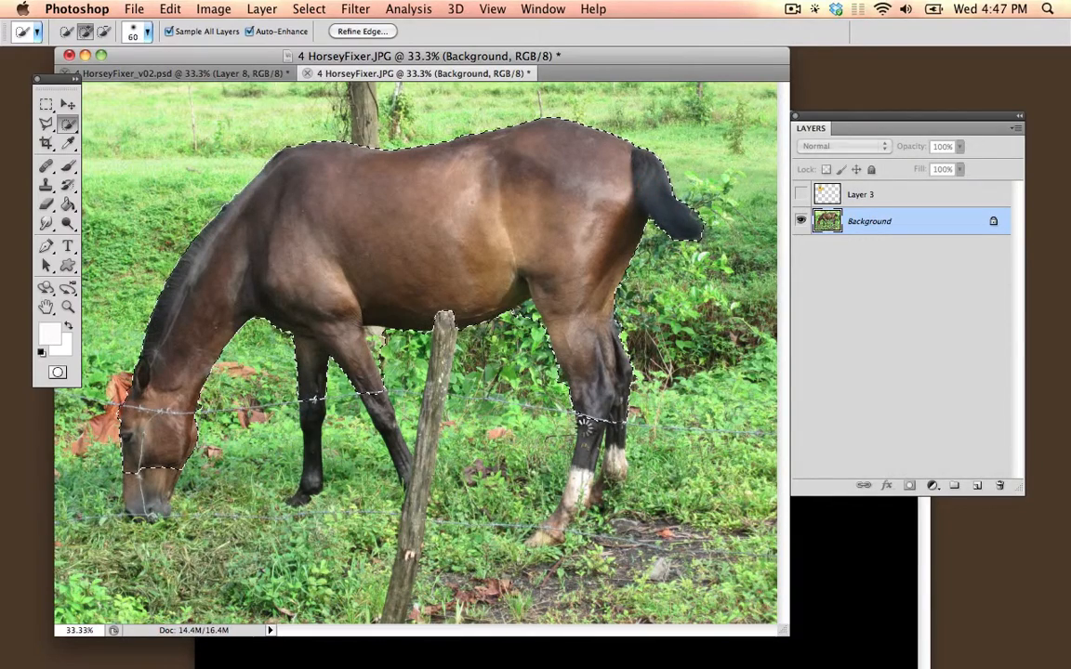
Step: Add the lower hind leg down to its hoof and the lower front legs to the selection, using brush size 45 for the front legs
{"action": "mouse_move", "coordinate": [587, 423]}
{"action": "left_mouse_down"}
{"action": "mouse_move", "coordinate": [550, 525]}
{"action": "mouse_move", "coordinate": [562, 521]}
{"action": "mouse_move", "coordinate": [545, 535]}
{"action": "left_mouse_up"}
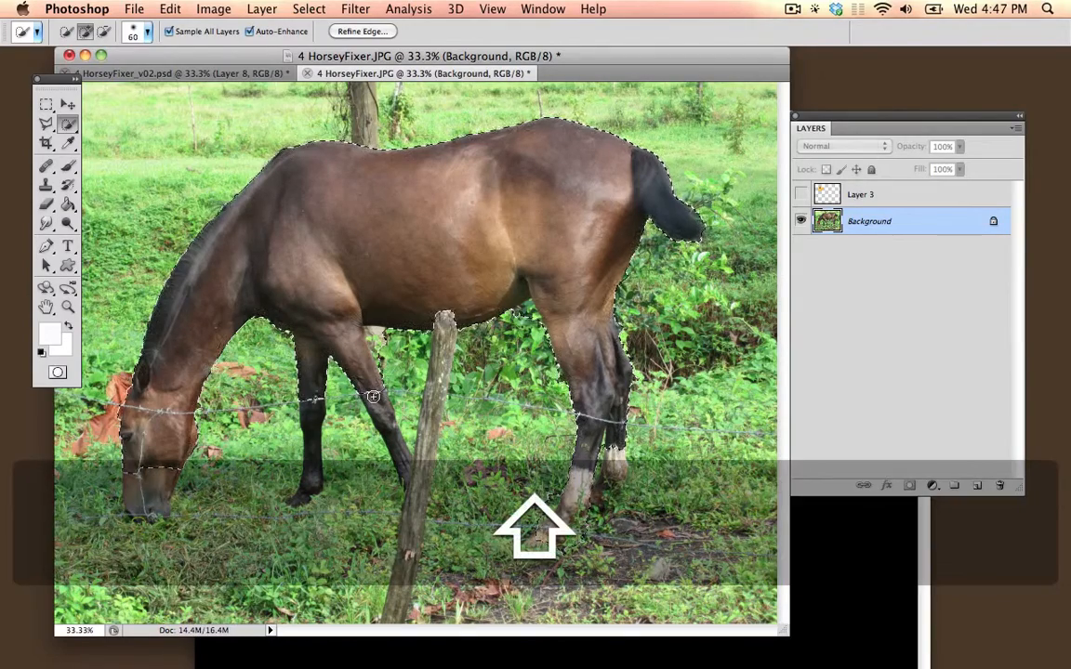
{"action": "key", "text": "bracketleft"}
{"action": "key", "text": "bracketleft"}
{"action": "left_click_drag", "start_coordinate": [373, 400], "coordinate": [407, 474]}
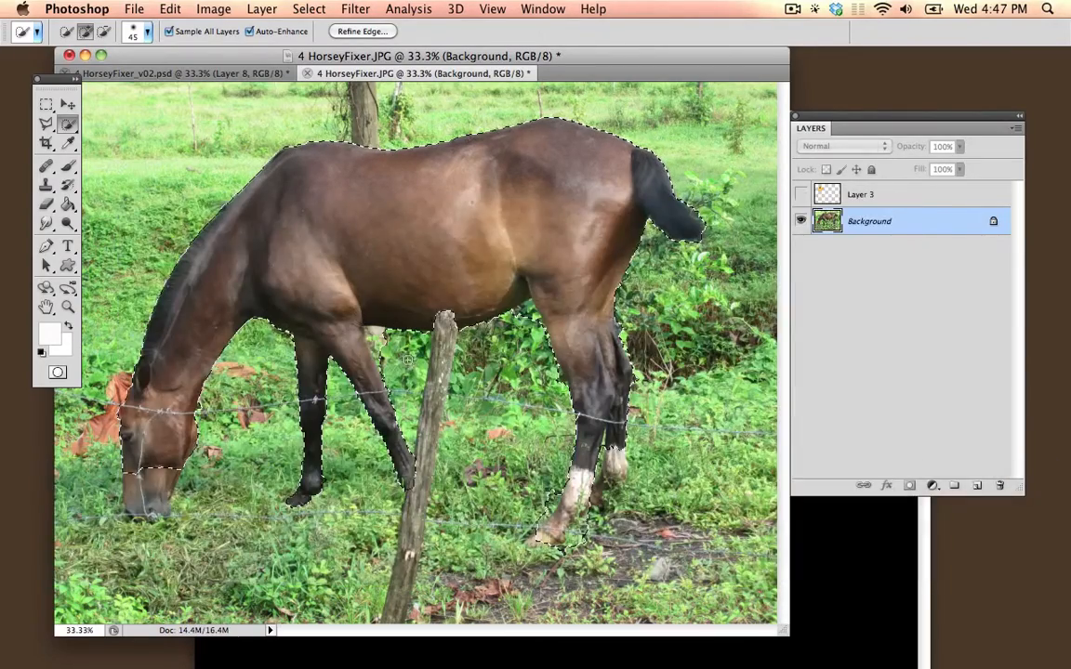
Step: Subtract the foliage patch where the belly meets the hind leg from the selection
{"action": "key", "text": "super+equal"}
{"action": "key", "text": "super+equal"}
{"action": "key", "text": "super+equal"}
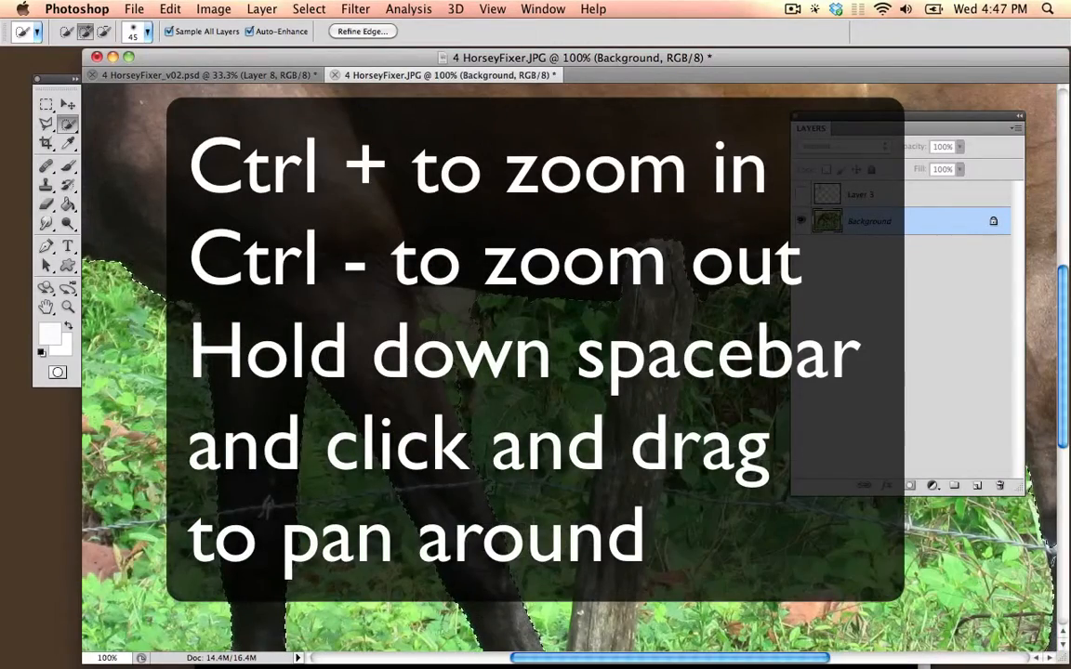
{"action": "key", "text": "alt"}
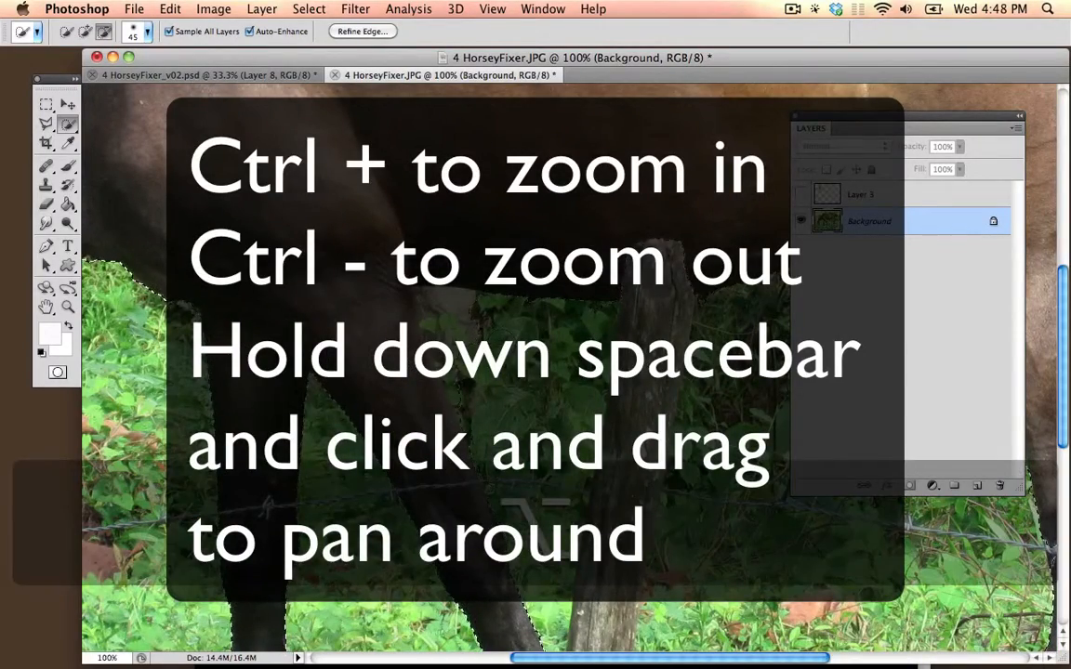
{"action": "mouse_move", "coordinate": [500, 390]}
{"action": "left_mouse_down"}
{"action": "mouse_move", "coordinate": [452, 338]}
{"action": "mouse_move", "coordinate": [439, 305]}
{"action": "mouse_move", "coordinate": [312, 283]}
{"action": "mouse_move", "coordinate": [219, 242]}
{"action": "left_mouse_up"}
{"action": "key", "text": "space"}
{"action": "key", "text": "alt"}
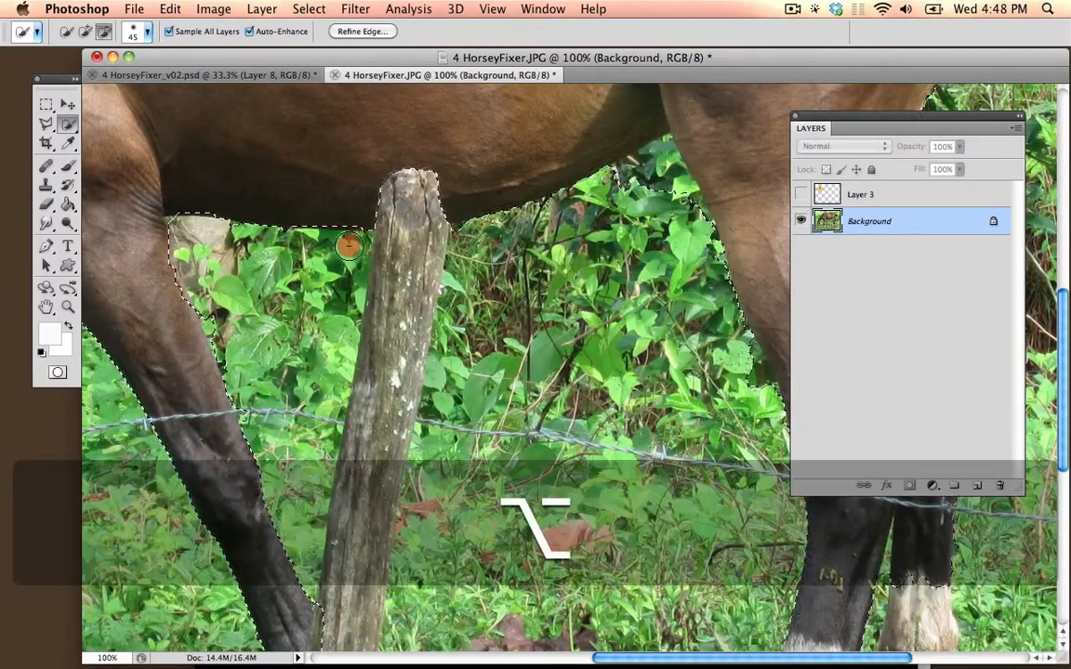
{"action": "key", "text": "space"}
{"action": "left_click_drag", "start_coordinate": [547, 291], "coordinate": [353, 299]}
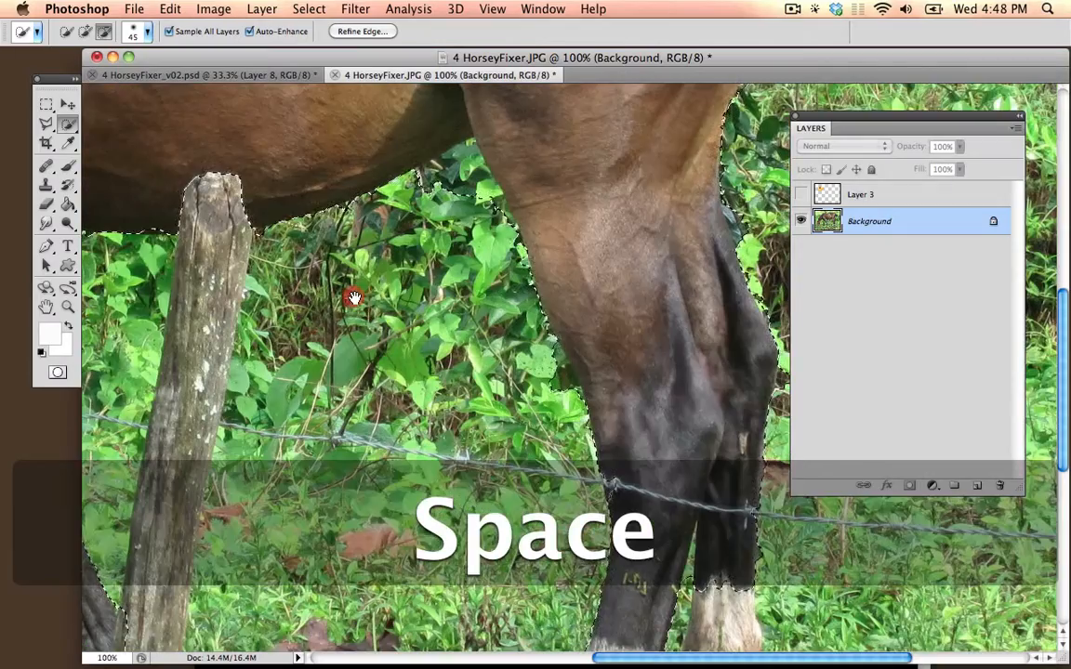
{"action": "key", "text": "alt"}
{"action": "left_click_drag", "start_coordinate": [458, 182], "coordinate": [435, 171]}
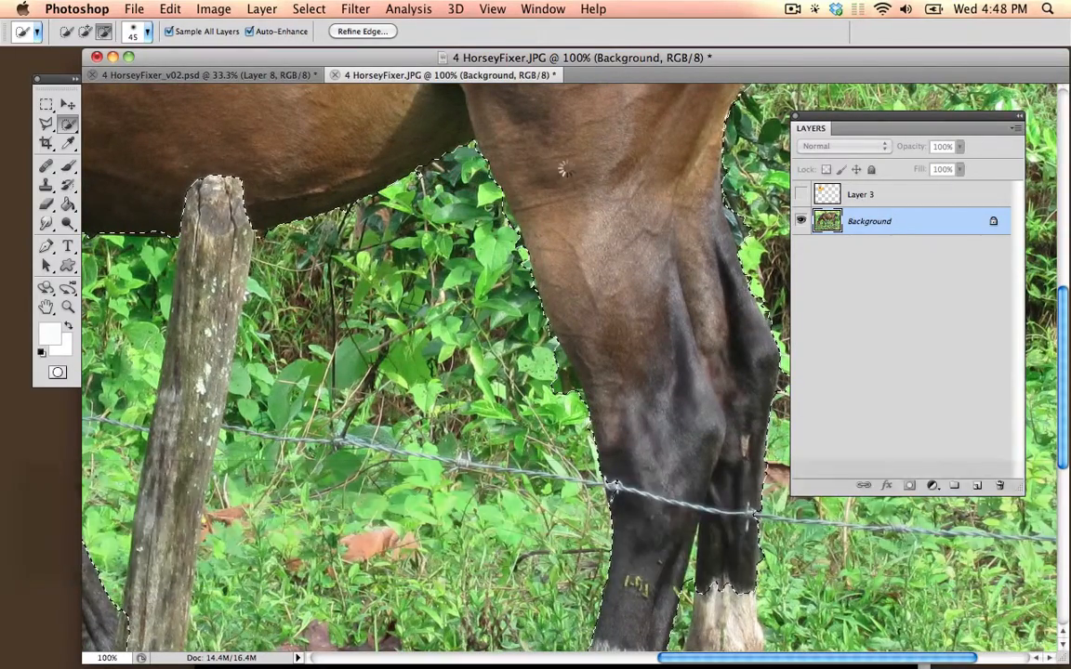
Step: Subtract the sliver of foliage along the rear edge of the front leg from the selection with the Polygonal Lasso
{"action": "key", "text": "shift"}
{"action": "key", "text": "space"}
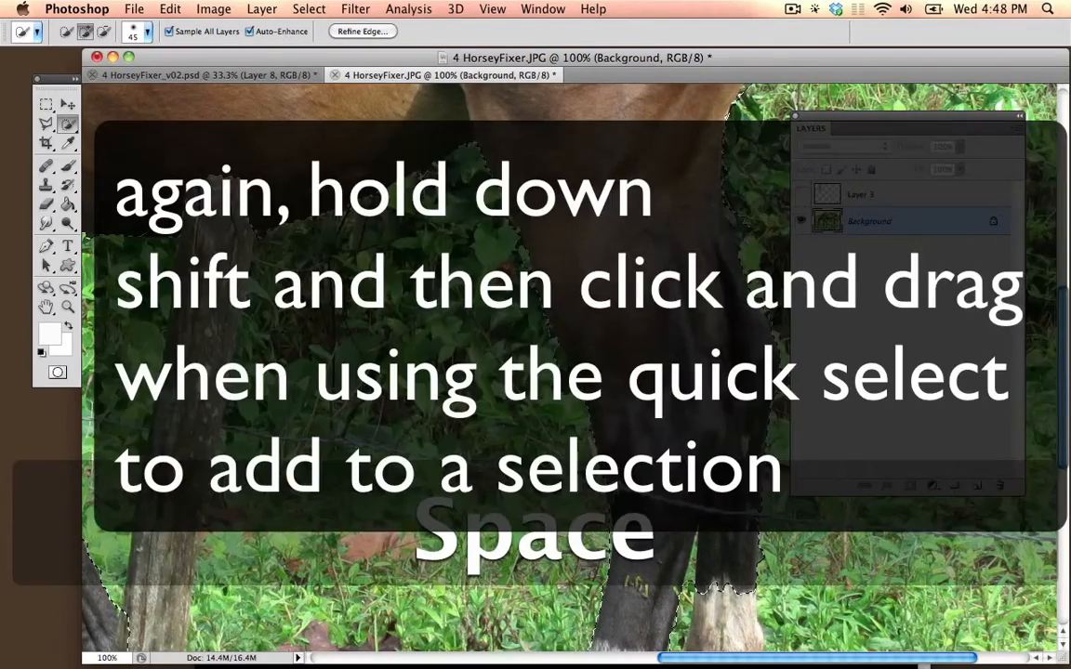
{"action": "left_click_drag", "start_coordinate": [503, 274], "coordinate": [330, 271]}
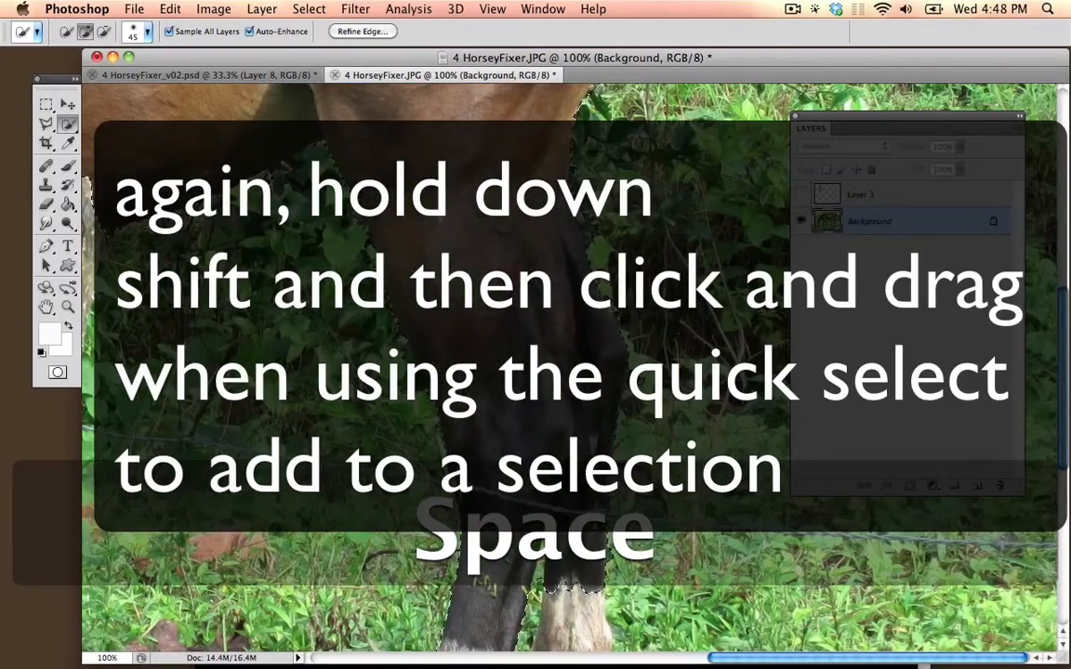
{"action": "left_click_drag", "start_coordinate": [452, 231], "coordinate": [679, 255]}
{"action": "left_click_drag", "start_coordinate": [265, 276], "coordinate": [471, 275]}
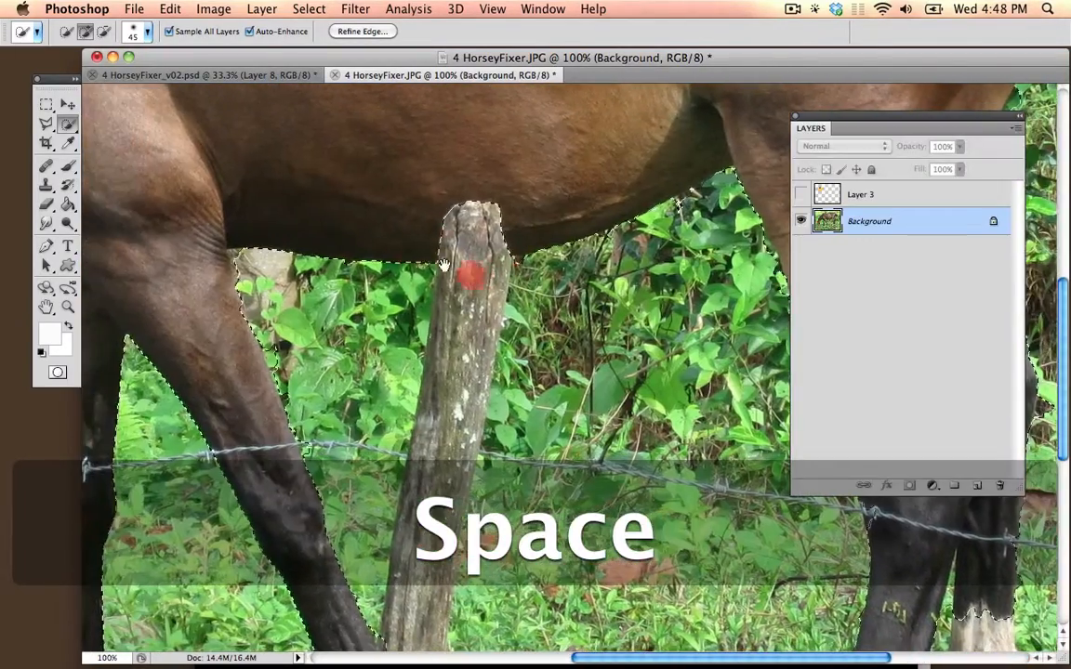
{"action": "left_click_drag", "start_coordinate": [438, 192], "coordinate": [440, 195]}
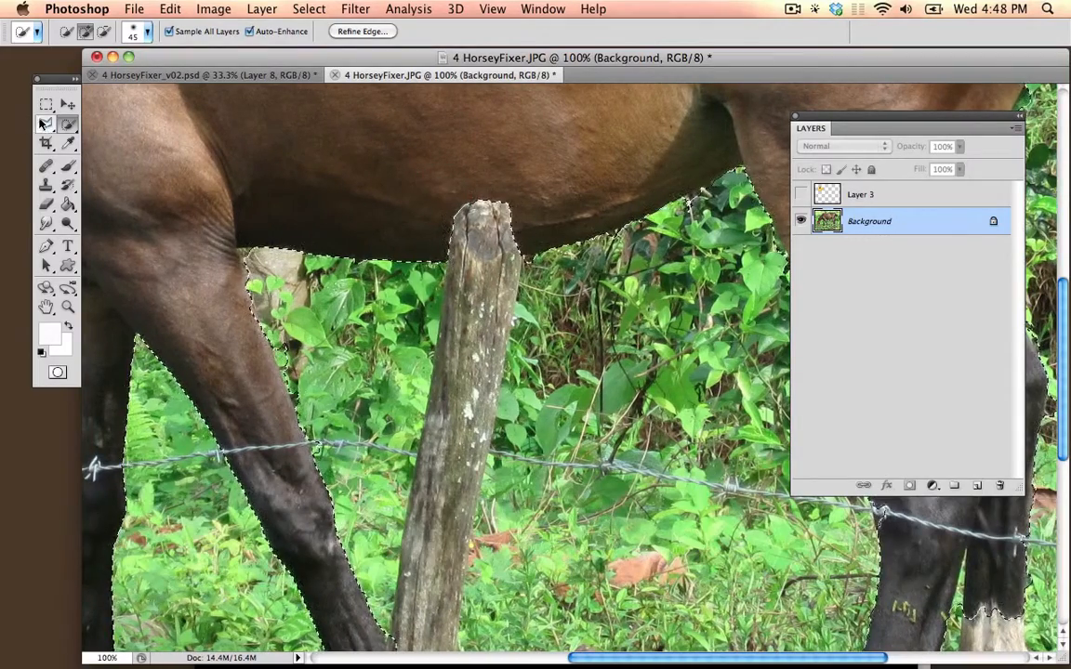
{"action": "left_click", "coordinate": [44, 125]}
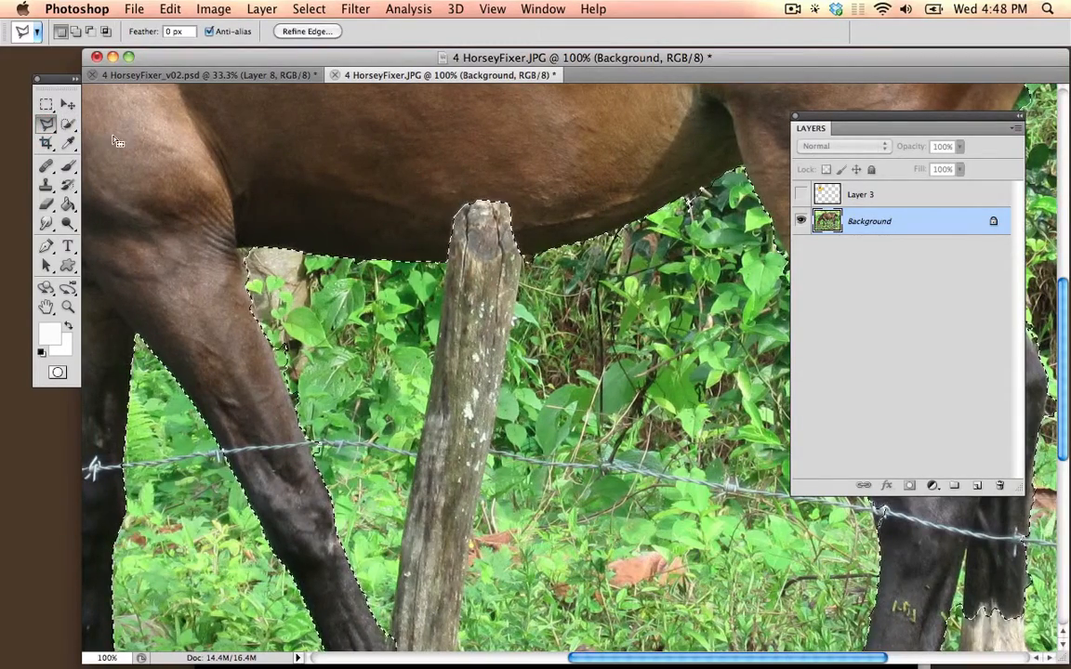
{"action": "left_click_drag", "start_coordinate": [449, 241], "coordinate": [621, 288]}
{"action": "mouse_move", "coordinate": [538, 259]}
{"action": "left_mouse_down"}
{"action": "mouse_move", "coordinate": [627, 315]}
{"action": "mouse_move", "coordinate": [268, 148]}
{"action": "mouse_move", "coordinate": [554, 374]}
{"action": "left_mouse_up"}
{"action": "key", "text": "alt"}
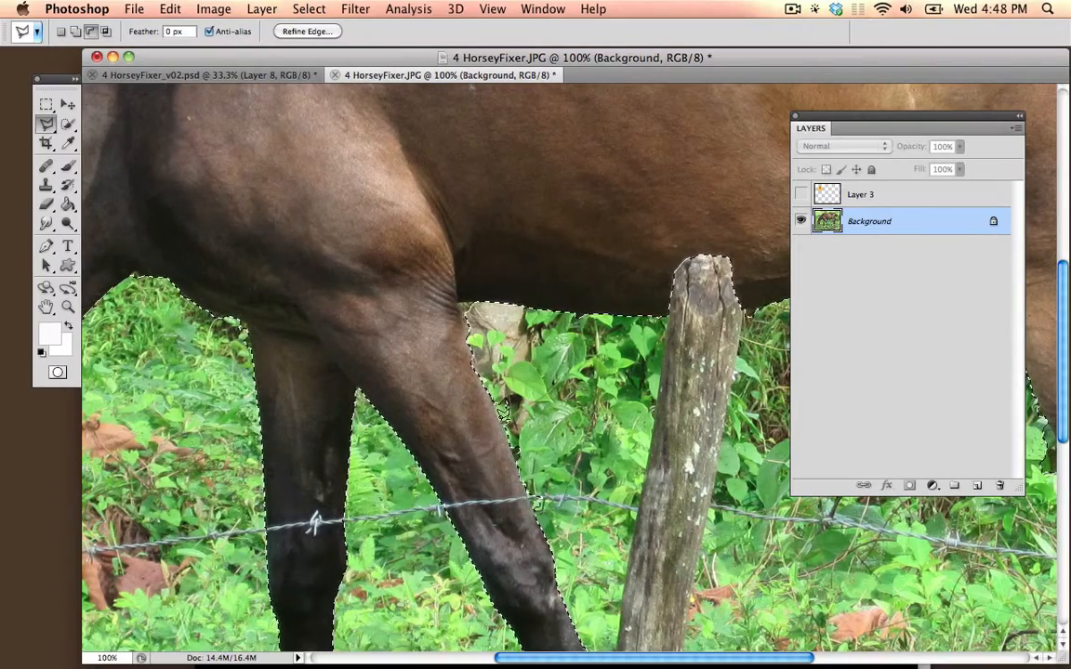
{"action": "left_click", "coordinate": [569, 337]}
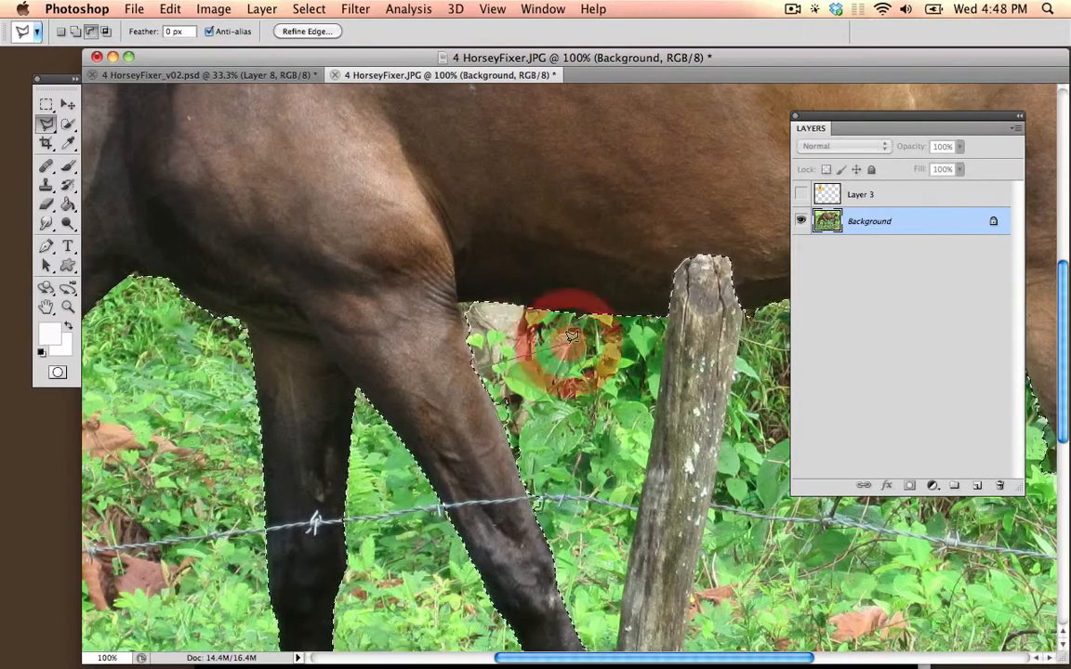
{"action": "key", "text": "space"}
{"action": "left_click_drag", "start_coordinate": [567, 420], "coordinate": [283, 358]}
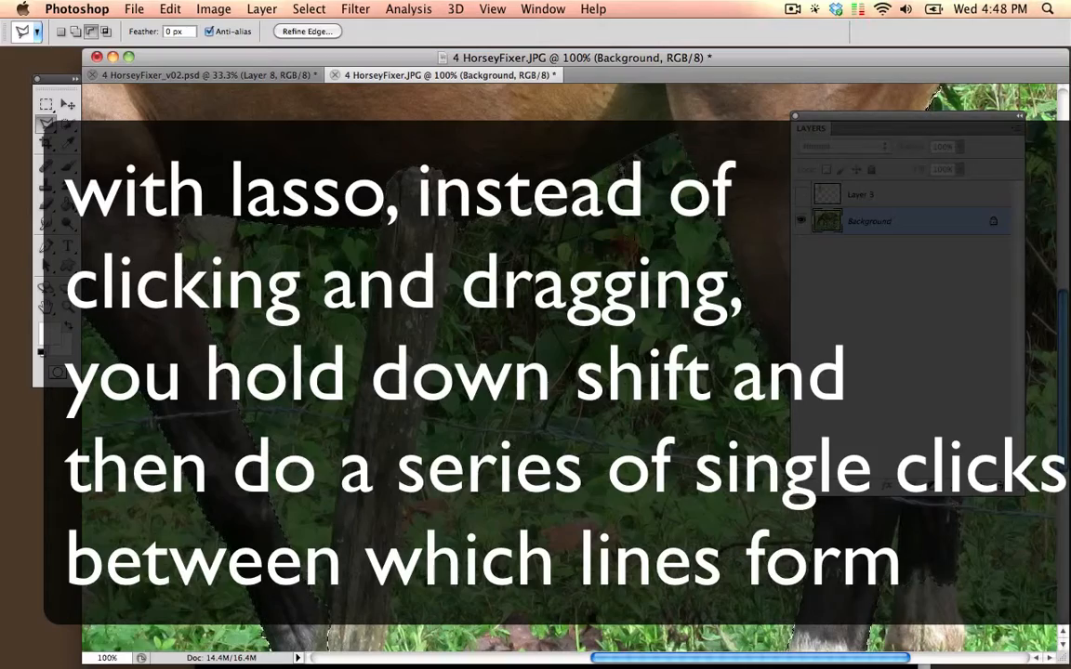
Step: Subtract the foliage along the rear edge of the upper hind leg from the selection with a Polygonal Lasso outline
{"action": "key", "text": "space"}
{"action": "left_click_drag", "start_coordinate": [588, 240], "coordinate": [249, 251]}
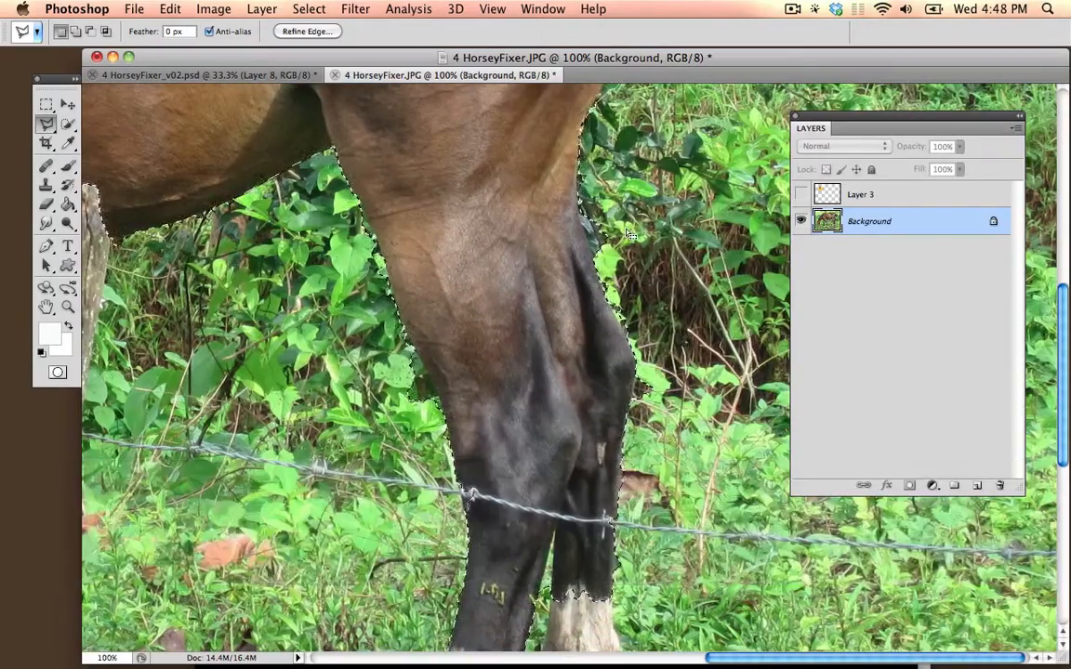
{"action": "left_click", "coordinate": [603, 289], "text": "alt"}
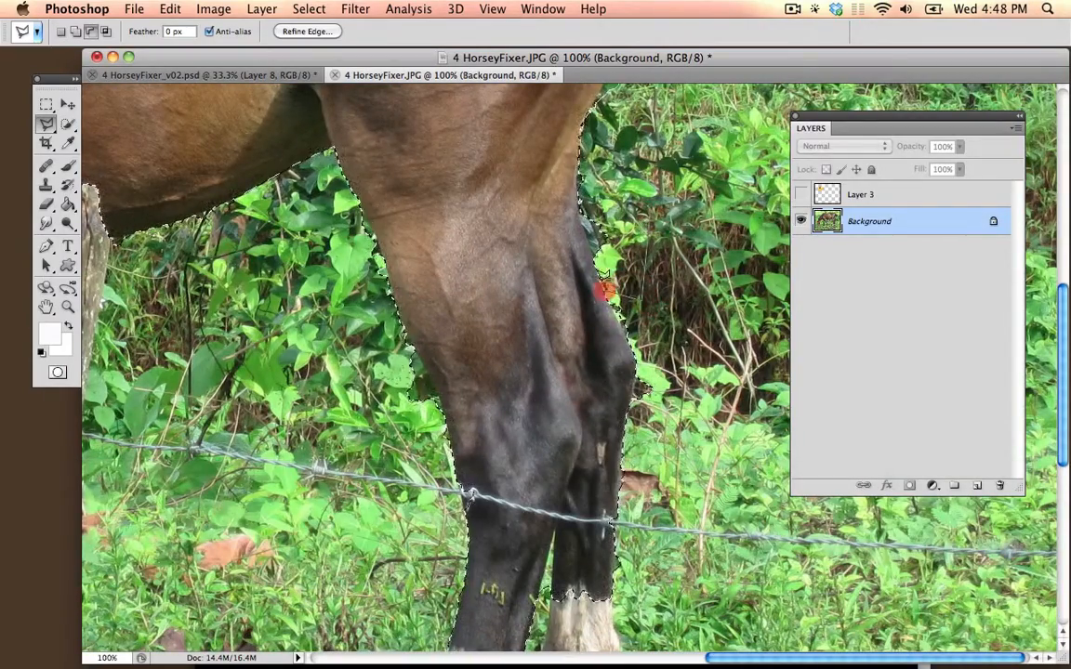
{"action": "left_click", "coordinate": [582, 226]}
{"action": "left_click", "coordinate": [575, 172]}
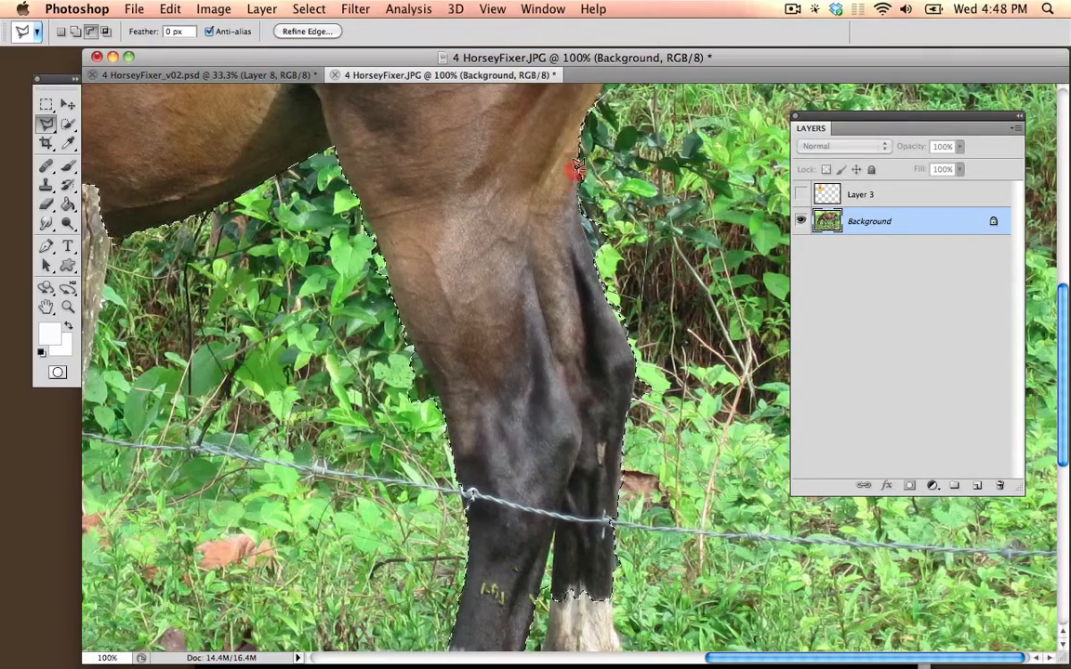
{"action": "left_click", "coordinate": [587, 109]}
{"action": "key", "text": "space"}
{"action": "left_click_drag", "start_coordinate": [535, 184], "coordinate": [460, 256]}
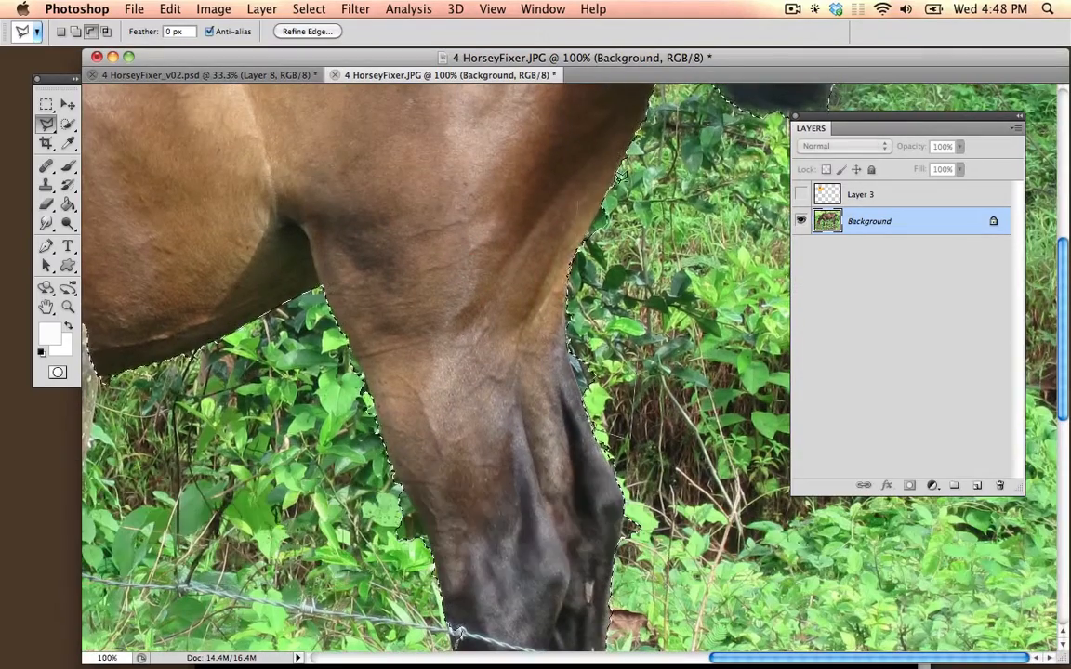
{"action": "left_click", "coordinate": [618, 177]}
{"action": "double_click", "coordinate": [641, 247]}
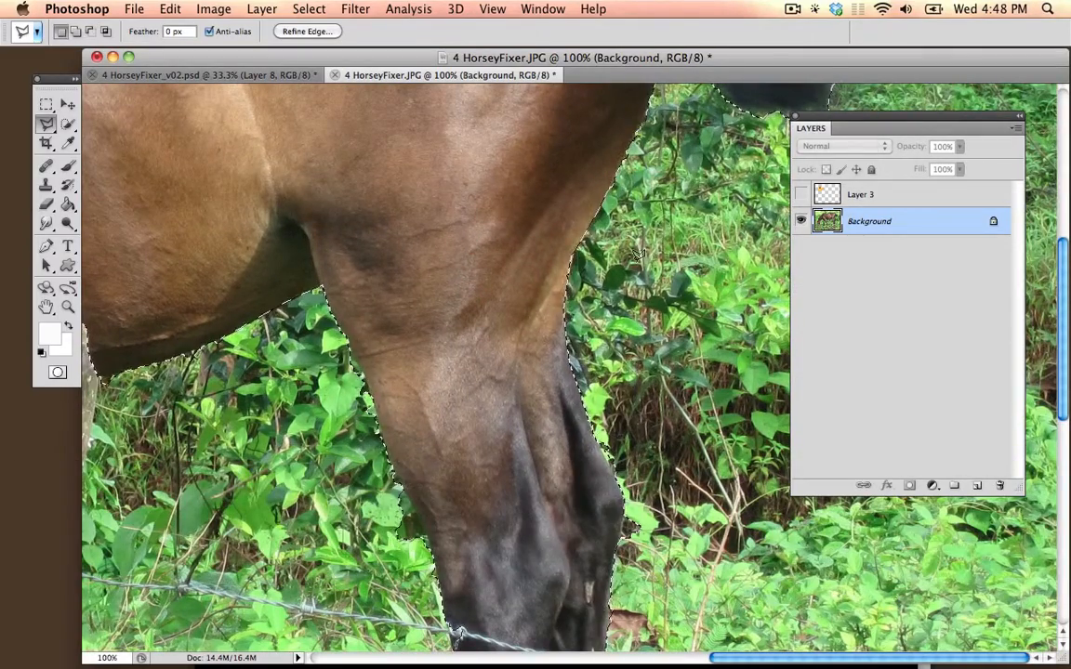
Step: Copy the selected horse onto a new layer and hide the Background layer
{"action": "key", "text": "super+minus"}
{"action": "key", "text": "super+minus"}
{"action": "key", "text": "super+minus"}
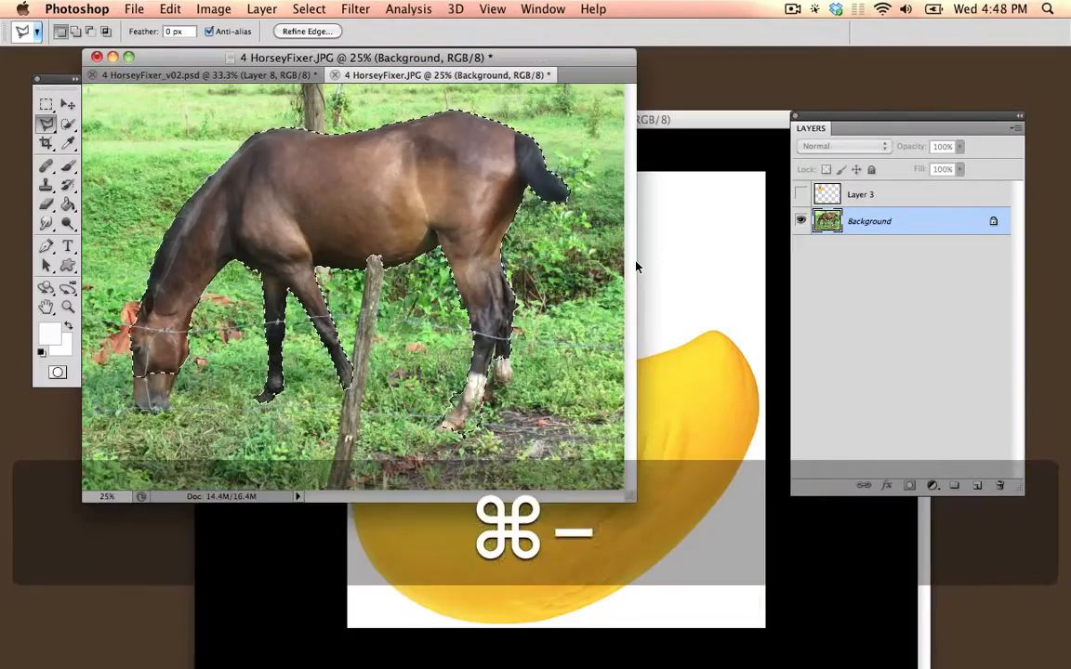
{"action": "key", "text": "super+c"}
{"action": "key", "text": "super+v"}
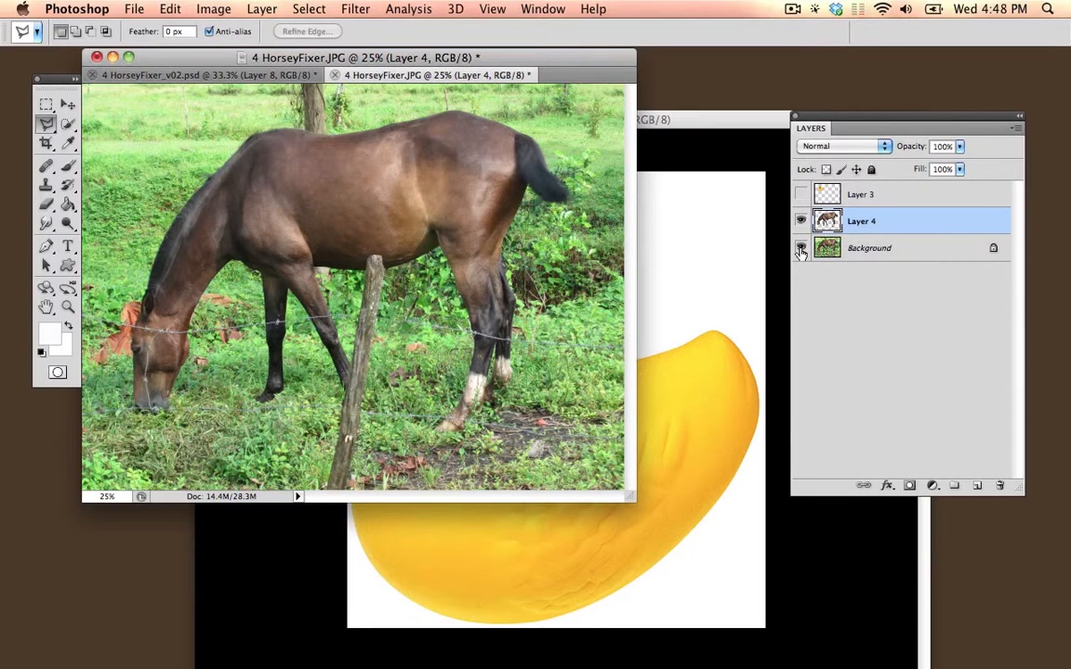
{"action": "left_click", "coordinate": [801, 249]}
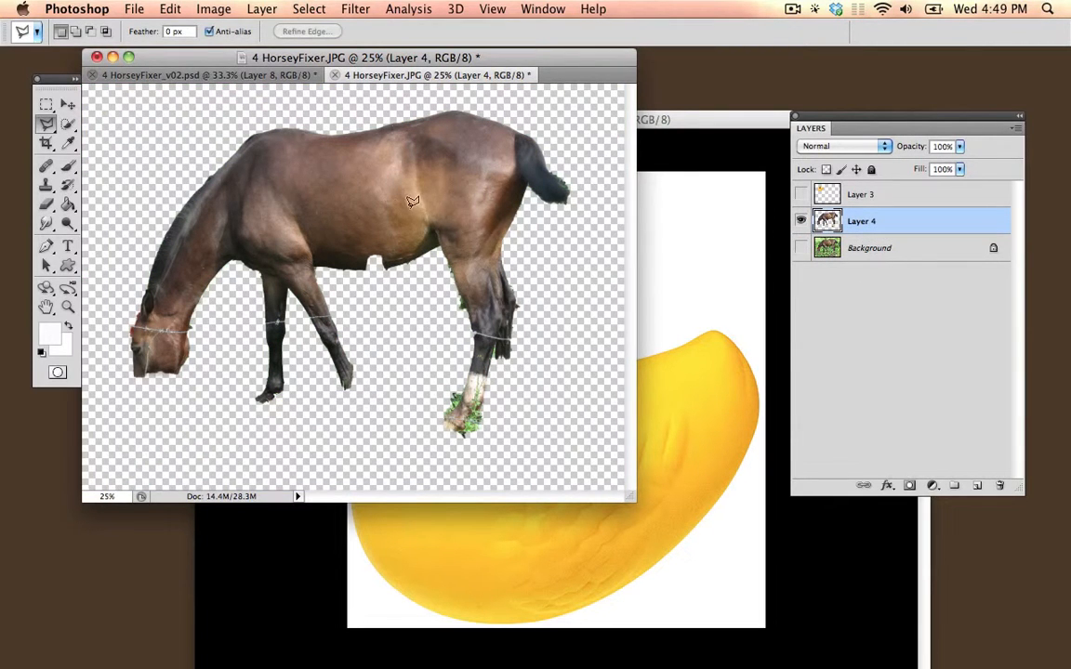
Step: Show the Background and duck layers and place the duck layer (Layer 3) beneath the horse layer (Layer 4)
{"action": "left_click", "coordinate": [801, 248]}
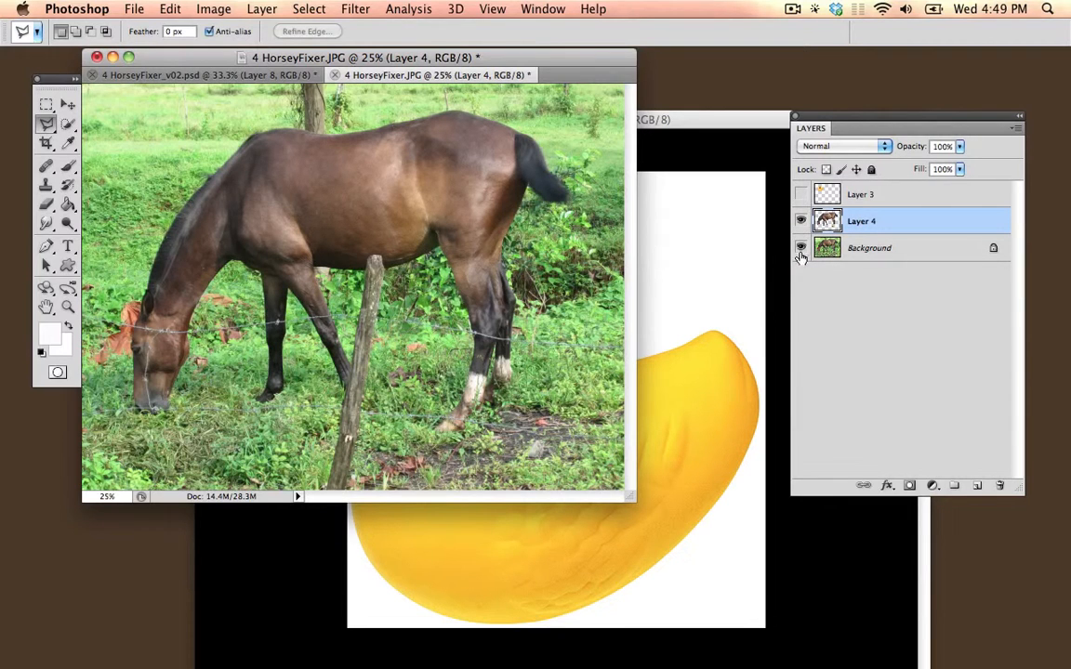
{"action": "left_click", "coordinate": [801, 194]}
{"action": "left_click", "coordinate": [67, 104]}
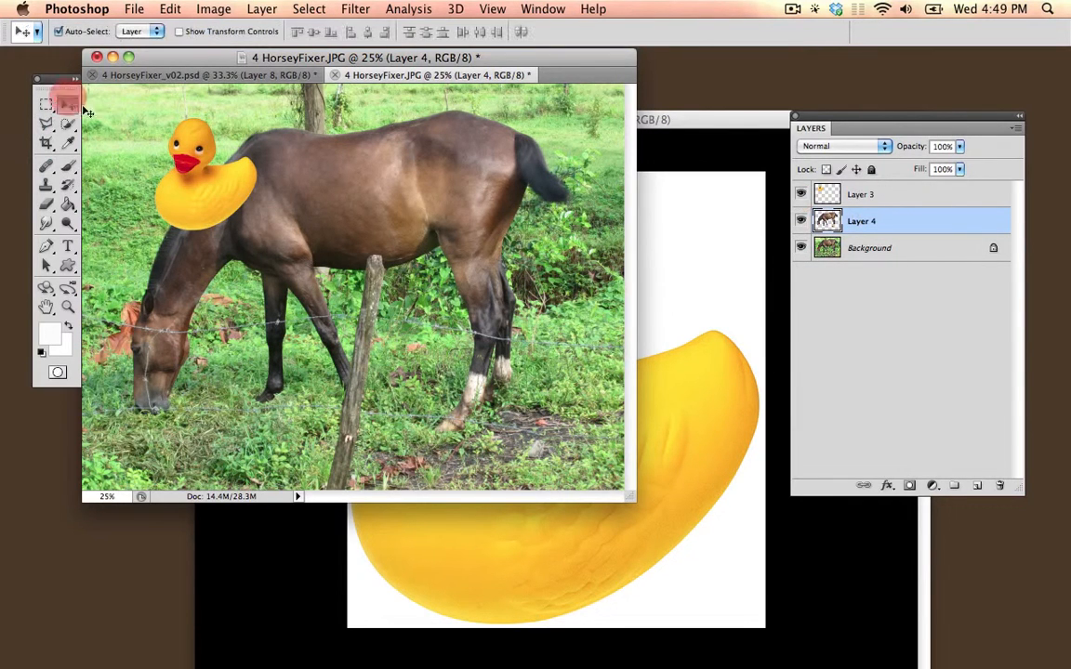
{"action": "left_click", "coordinate": [863, 199]}
{"action": "left_click_drag", "start_coordinate": [904, 203], "coordinate": [908, 229]}
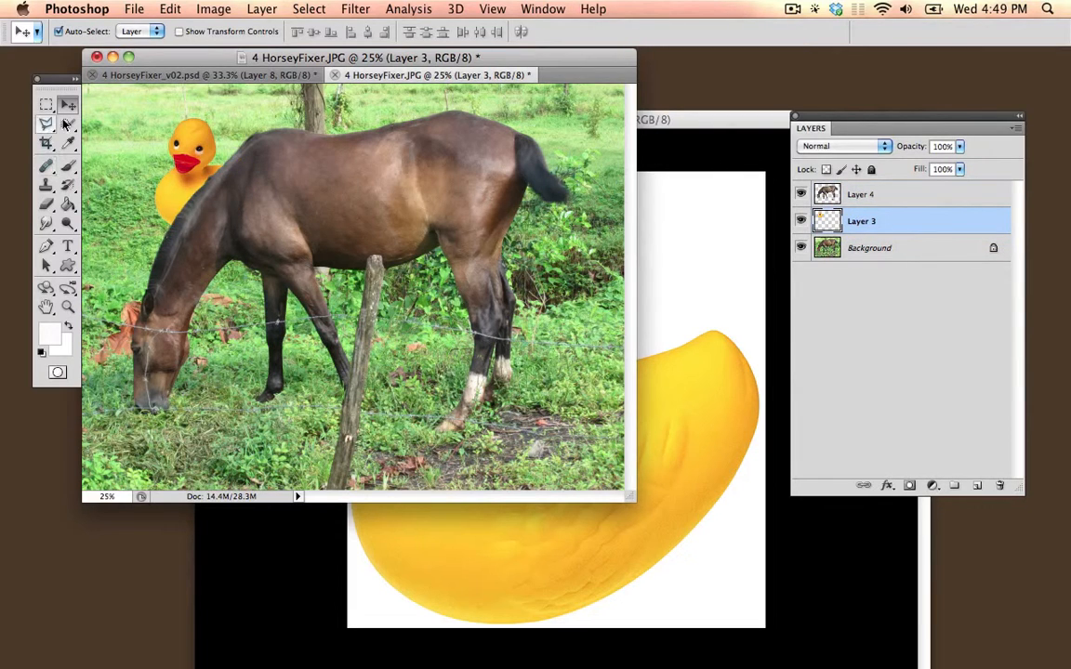
Step: Move the duck slightly down and outward behind the horse's neck, and show the image in full-screen mode
{"action": "left_click_drag", "start_coordinate": [186, 152], "coordinate": [160, 185]}
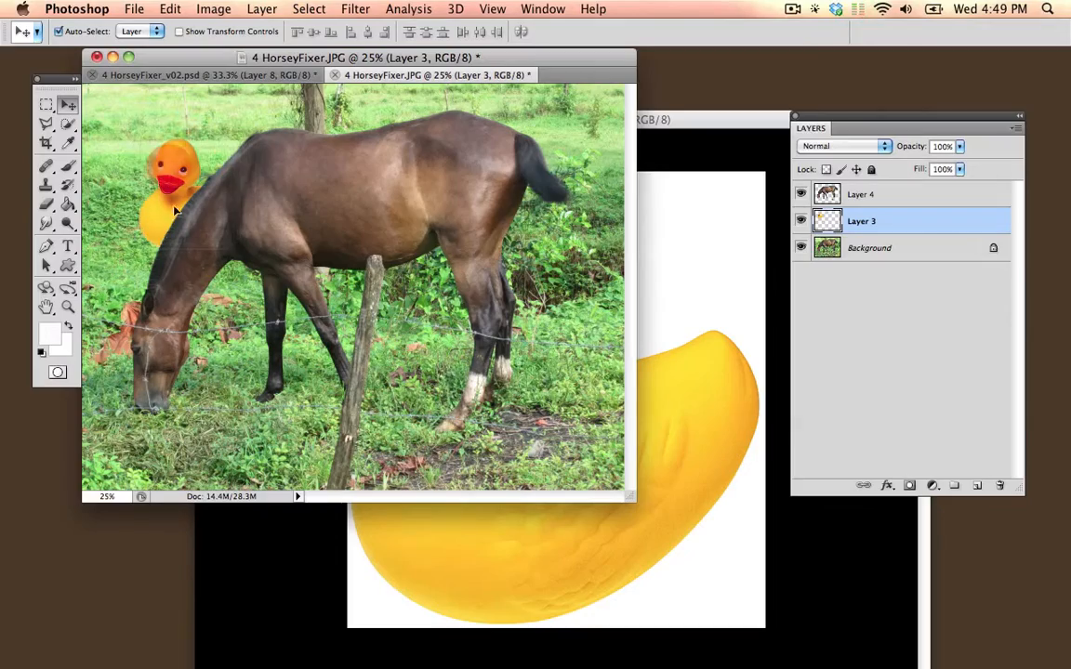
{"action": "key", "text": "f"}
{"action": "key", "text": "super+equal"}
{"action": "key", "text": "super+equal"}
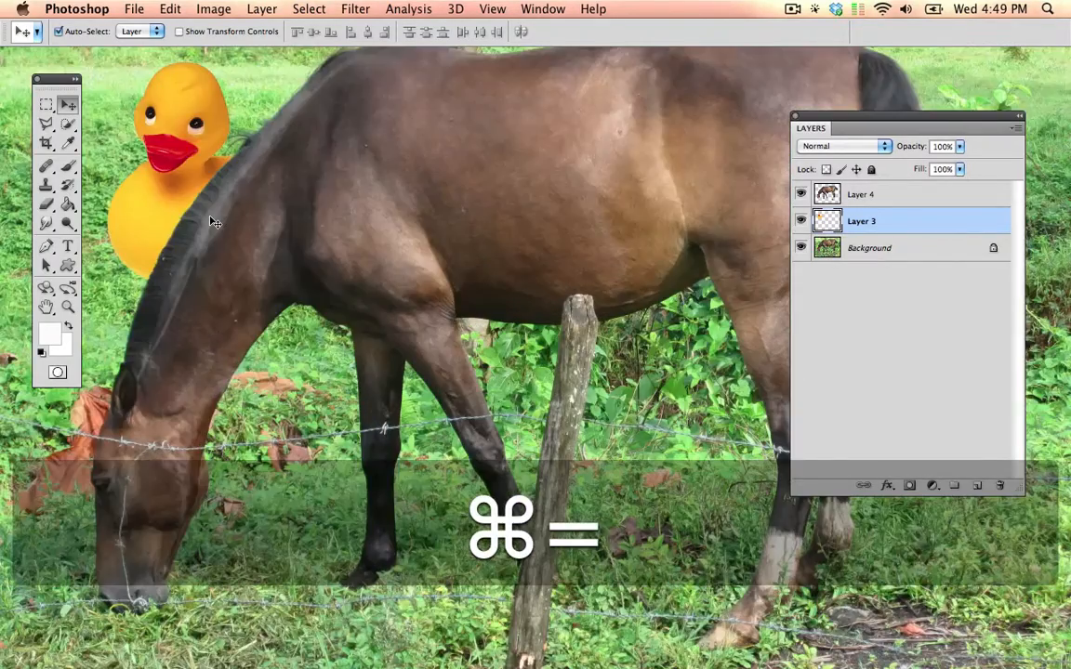
{"action": "key", "text": "super+minus"}
{"action": "key", "text": "space"}
{"action": "left_click_drag", "start_coordinate": [223, 203], "coordinate": [192, 200]}
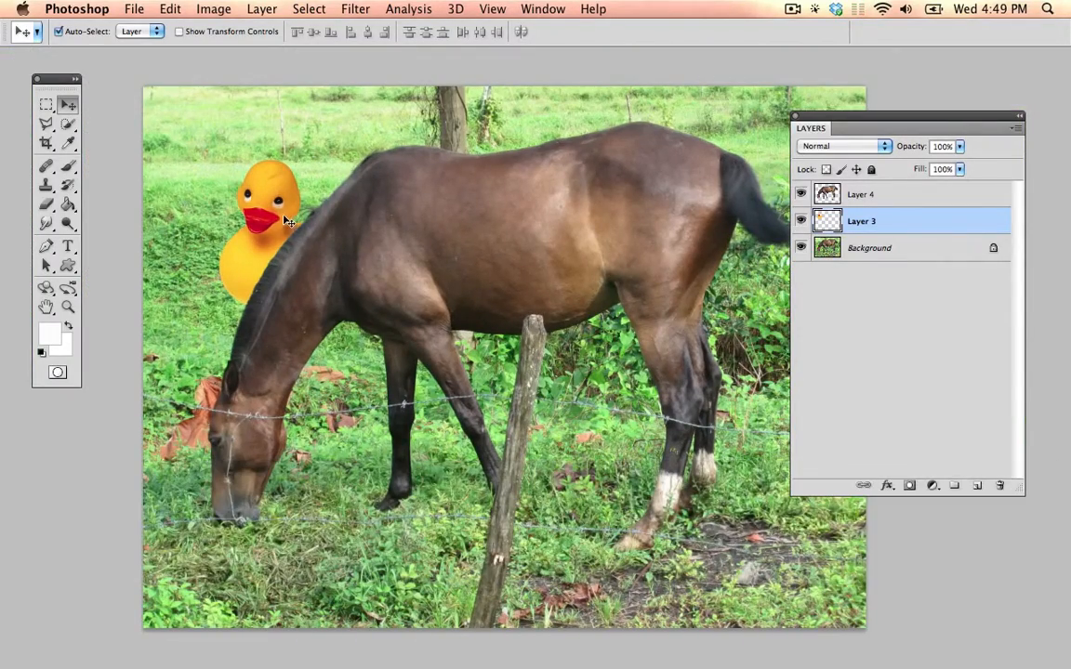
Step: Start a Levels adjustment on the duck layer and set the RGB midtone input level to 1.35
{"action": "left_click", "coordinate": [209, 9]}
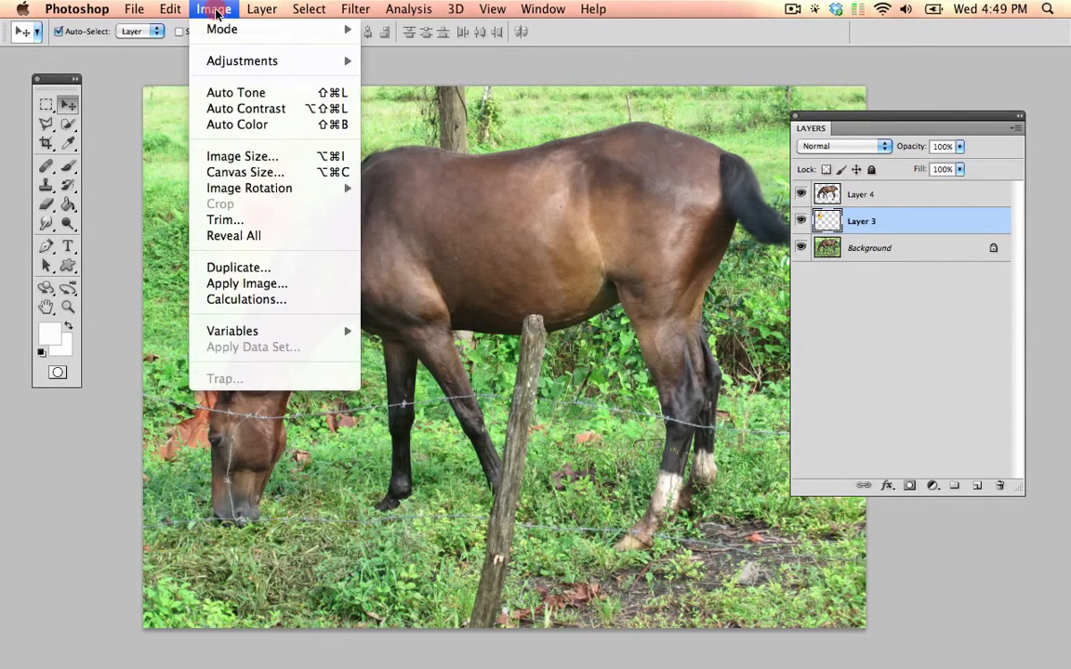
{"action": "mouse_move", "coordinate": [237, 63]}
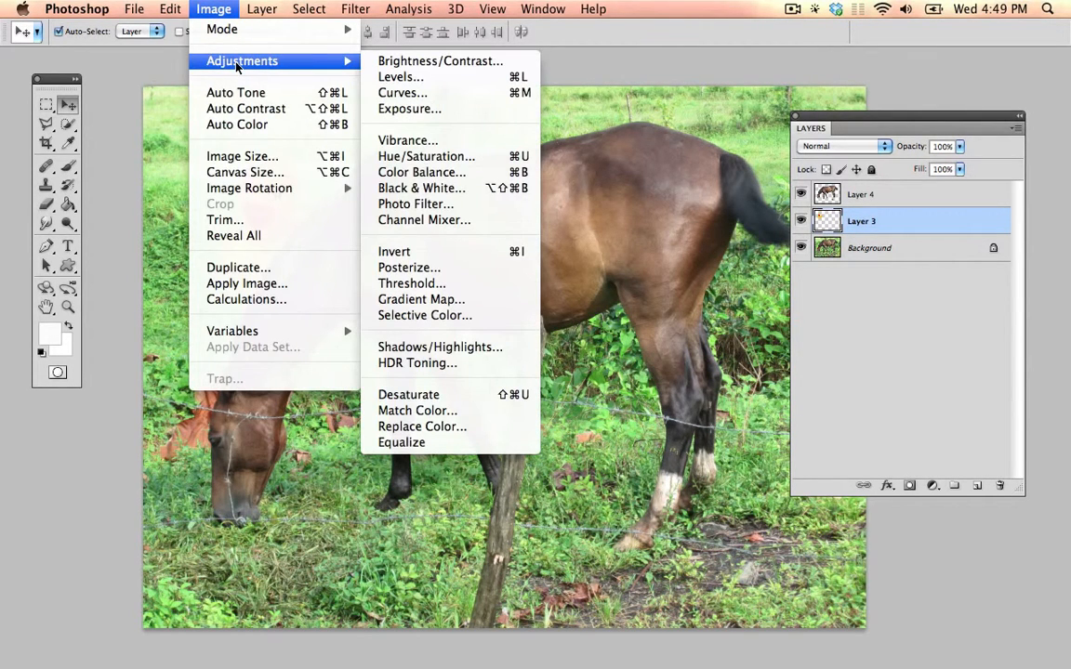
{"action": "left_click", "coordinate": [402, 79]}
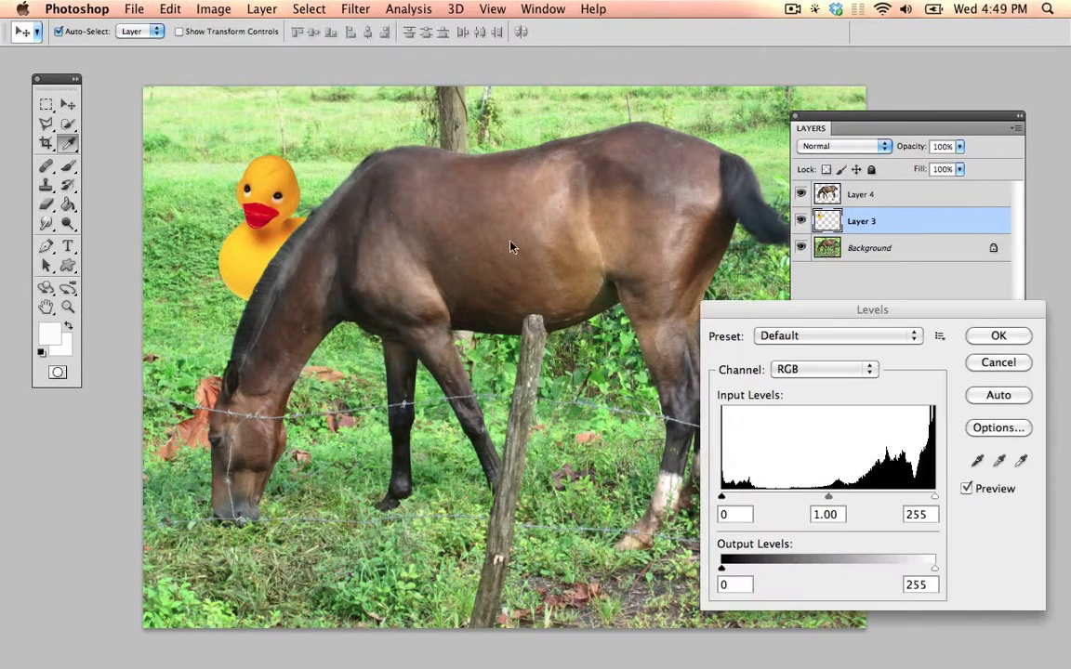
{"action": "left_click_drag", "start_coordinate": [814, 319], "coordinate": [780, 238]}
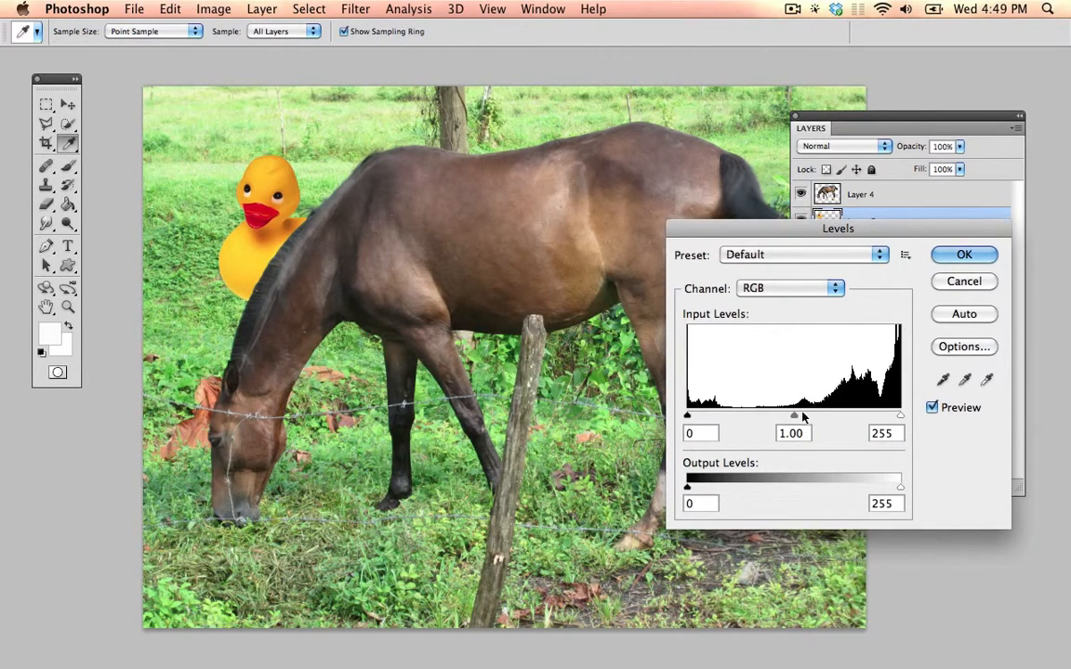
{"action": "left_click_drag", "start_coordinate": [829, 418], "coordinate": [770, 421]}
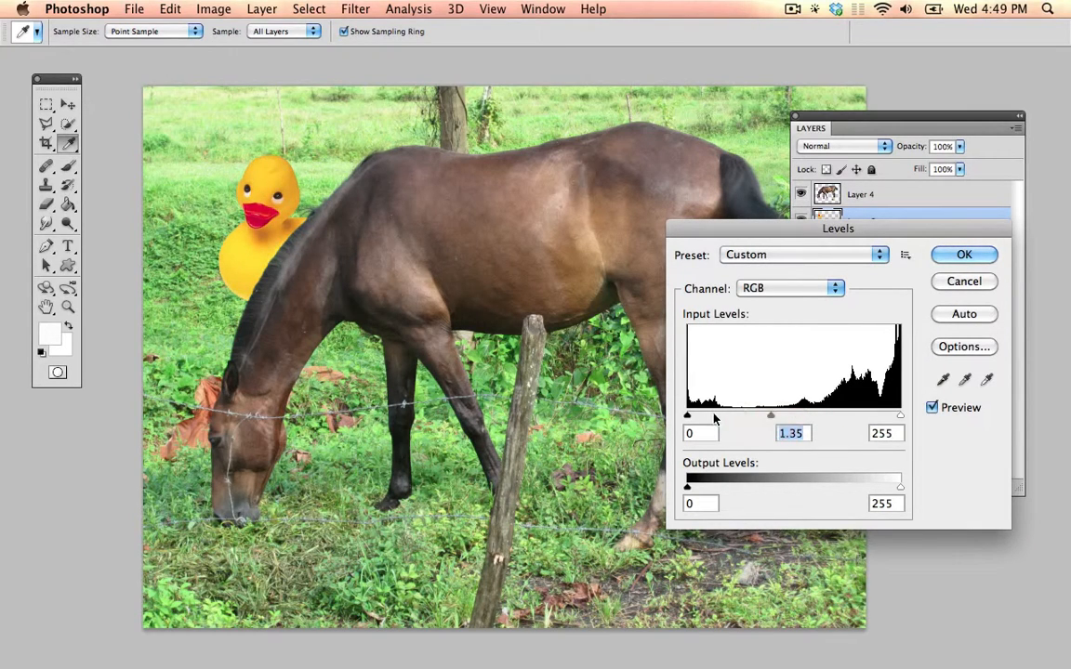
Step: Set the duck's midtone input levels to 0.62 in the Blue channel and 1.15 in the Green channel
{"action": "left_click", "coordinate": [816, 291]}
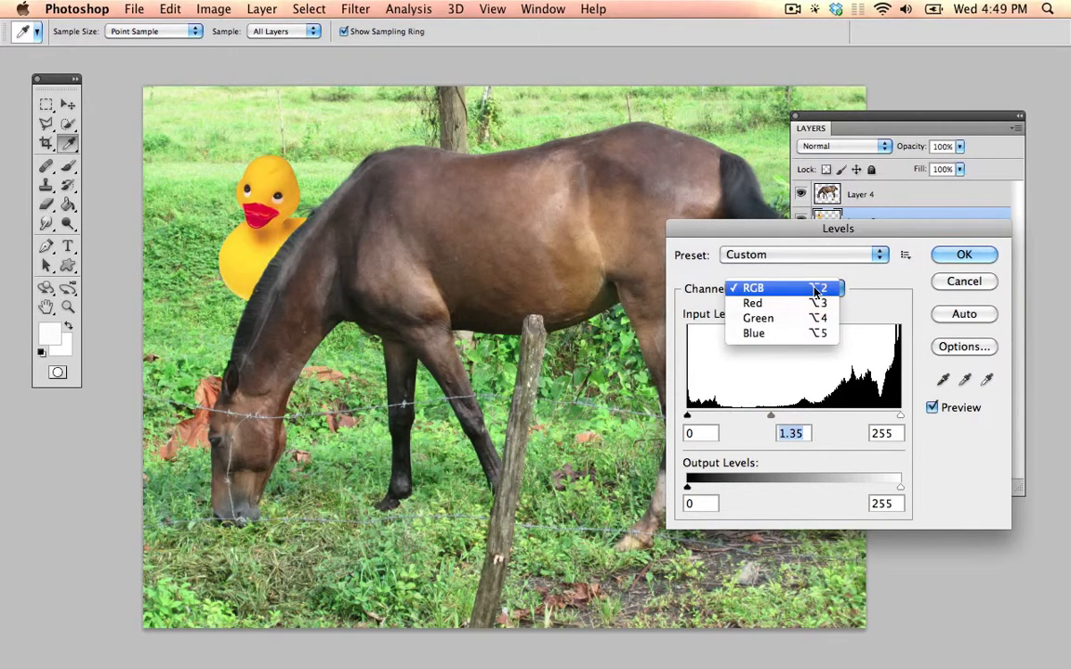
{"action": "left_click", "coordinate": [818, 334]}
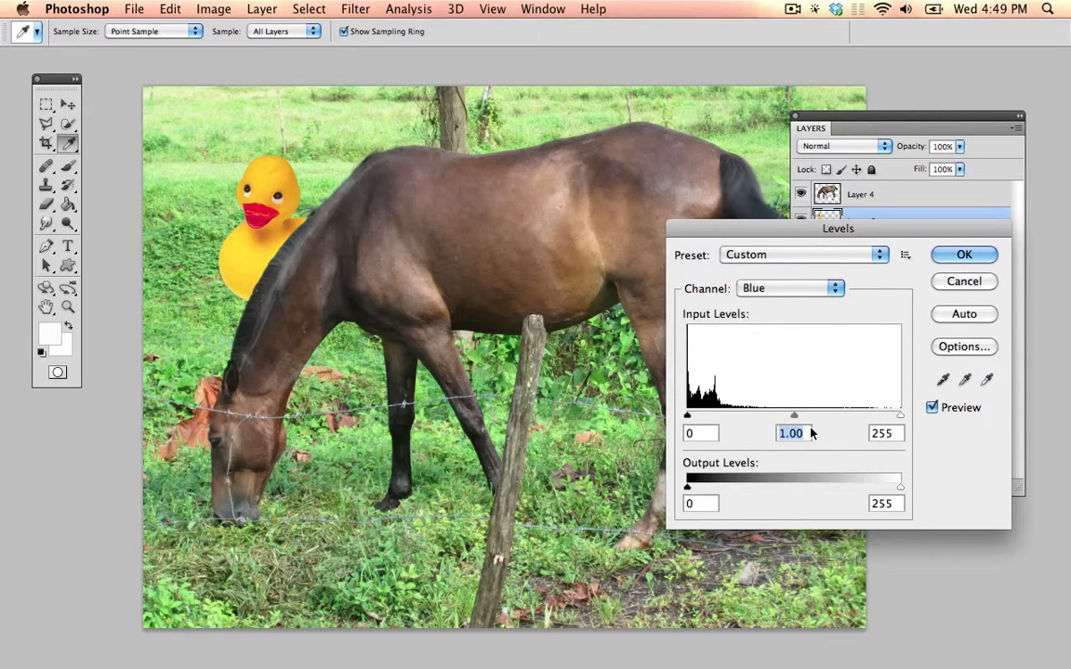
{"action": "left_click_drag", "start_coordinate": [794, 417], "coordinate": [849, 413]}
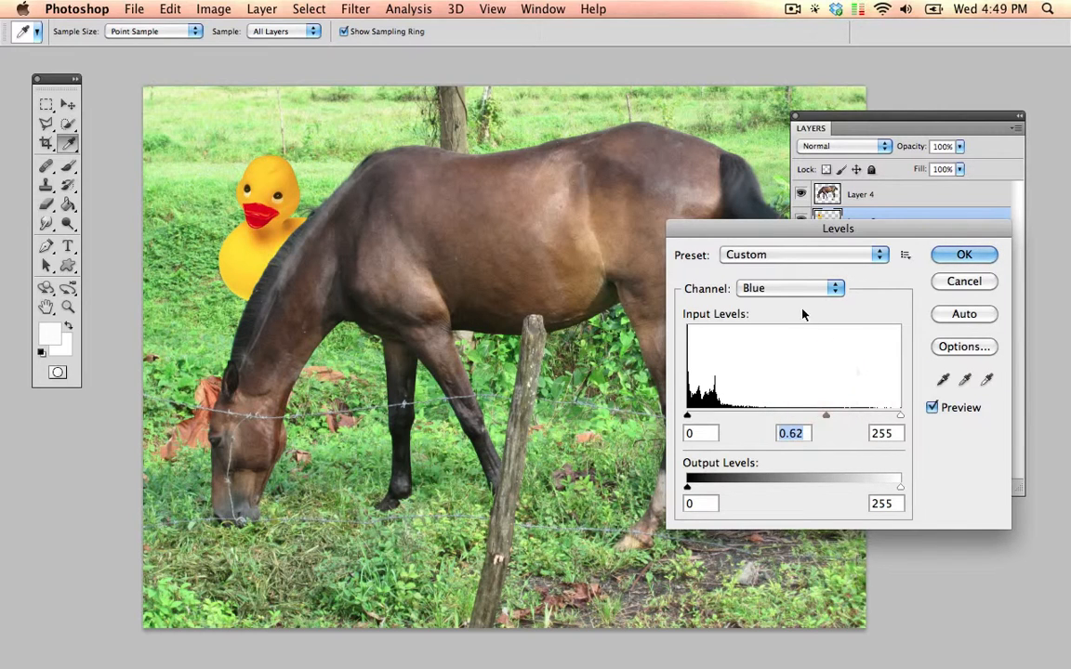
{"action": "left_click_drag", "start_coordinate": [795, 290], "coordinate": [847, 443]}
{"action": "key", "text": "alt+4"}
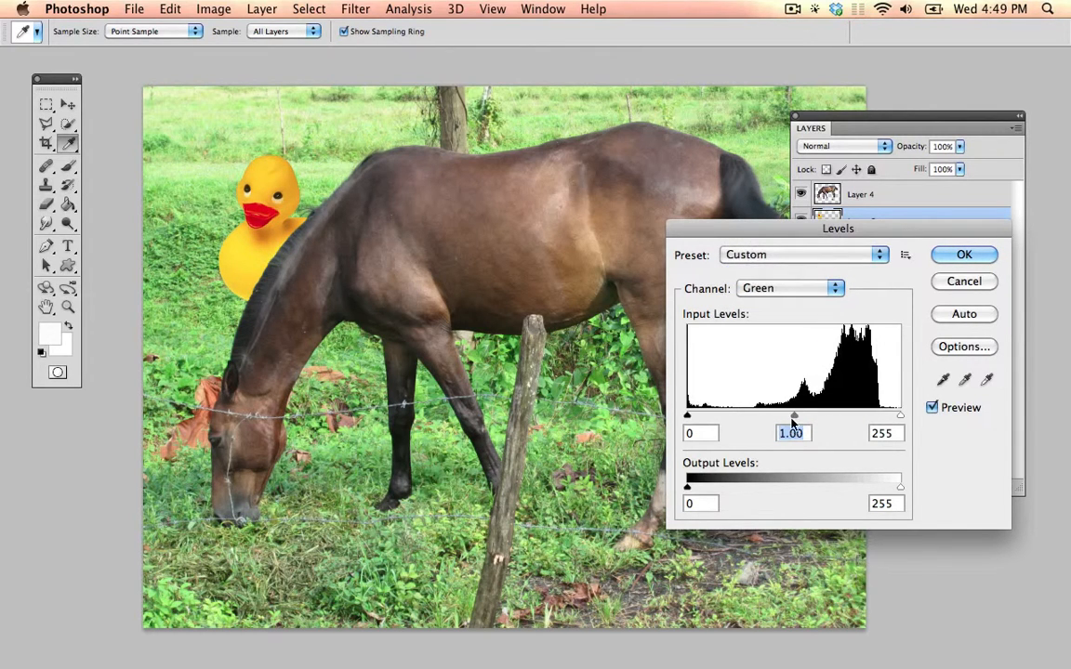
{"action": "mouse_move", "coordinate": [795, 419]}
{"action": "left_mouse_down"}
{"action": "mouse_move", "coordinate": [812, 418]}
{"action": "mouse_move", "coordinate": [775, 419]}
{"action": "mouse_move", "coordinate": [791, 420]}
{"action": "left_mouse_up"}
Step: Set the Red channel's midtone input level to 0.68, compare the preview off and on, and apply the Levels adjustment
{"action": "left_click", "coordinate": [774, 287]}
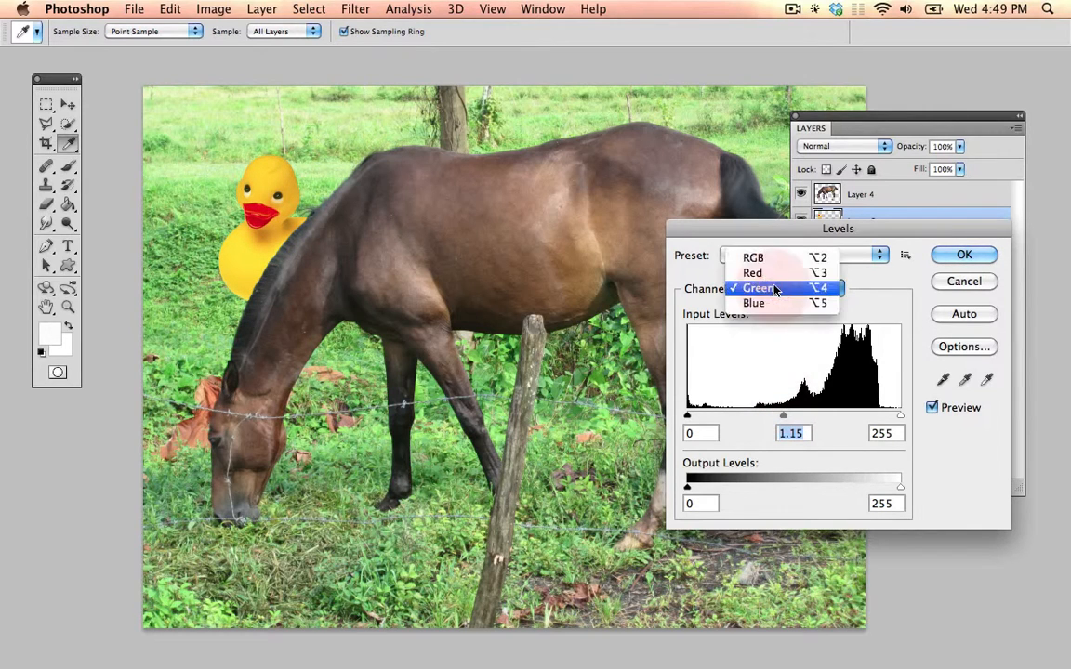
{"action": "left_click", "coordinate": [762, 272]}
{"action": "left_click_drag", "start_coordinate": [793, 418], "coordinate": [813, 418]}
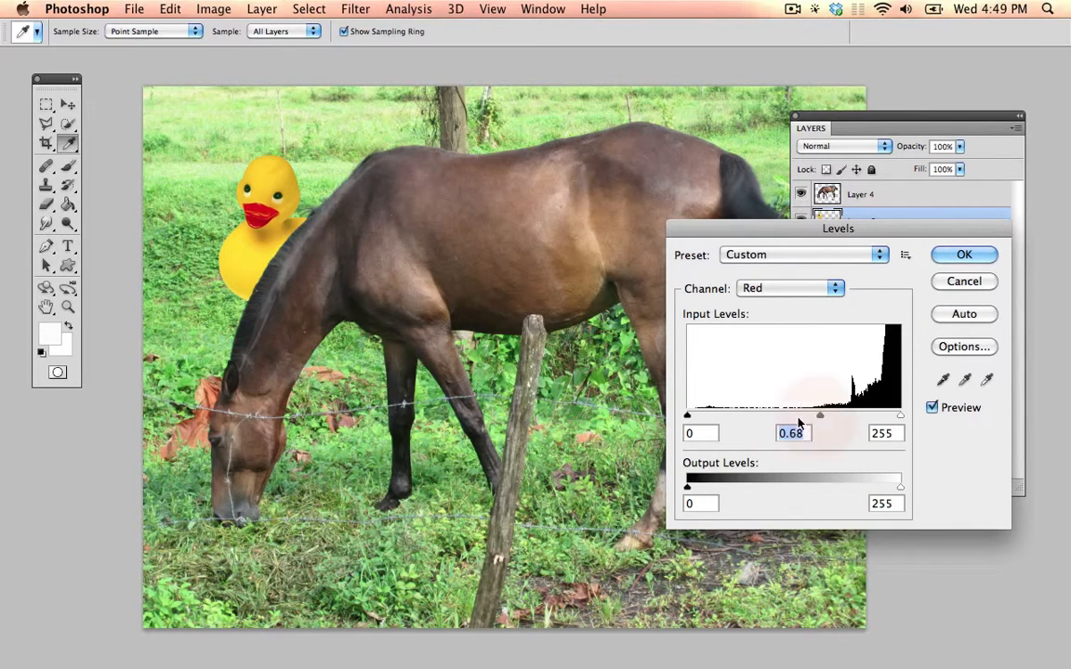
{"action": "left_click", "coordinate": [933, 408]}
{"action": "left_click", "coordinate": [932, 408]}
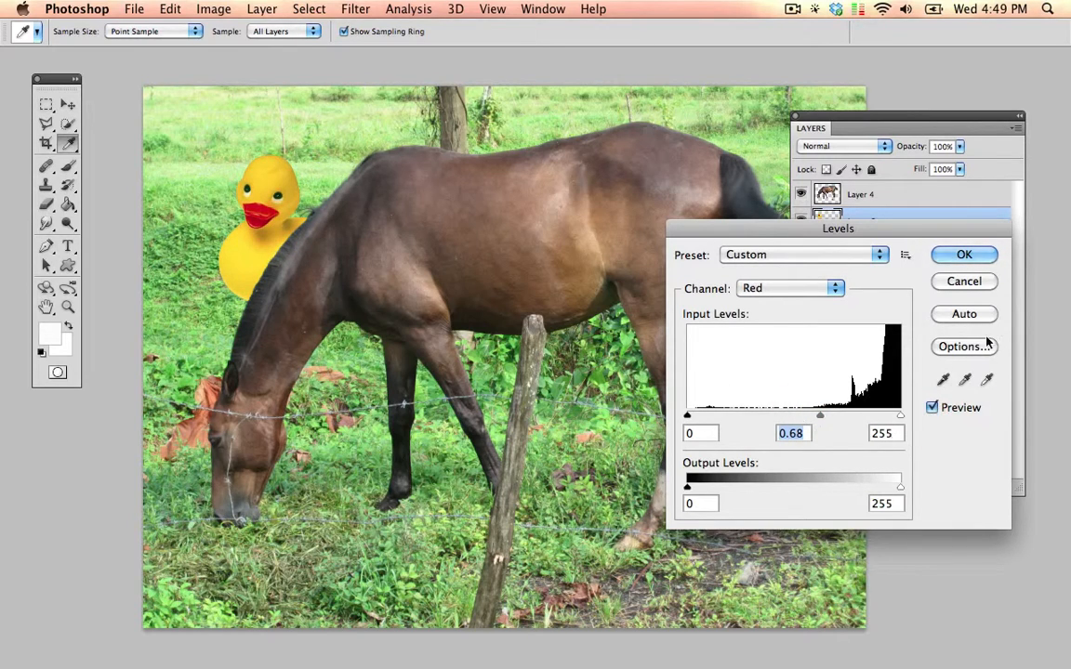
{"action": "left_click", "coordinate": [963, 261]}
Step: Soften the duck's bottom edge with a 250 px Eraser and move the duck lower behind the horse's neck
{"action": "key", "text": "v"}
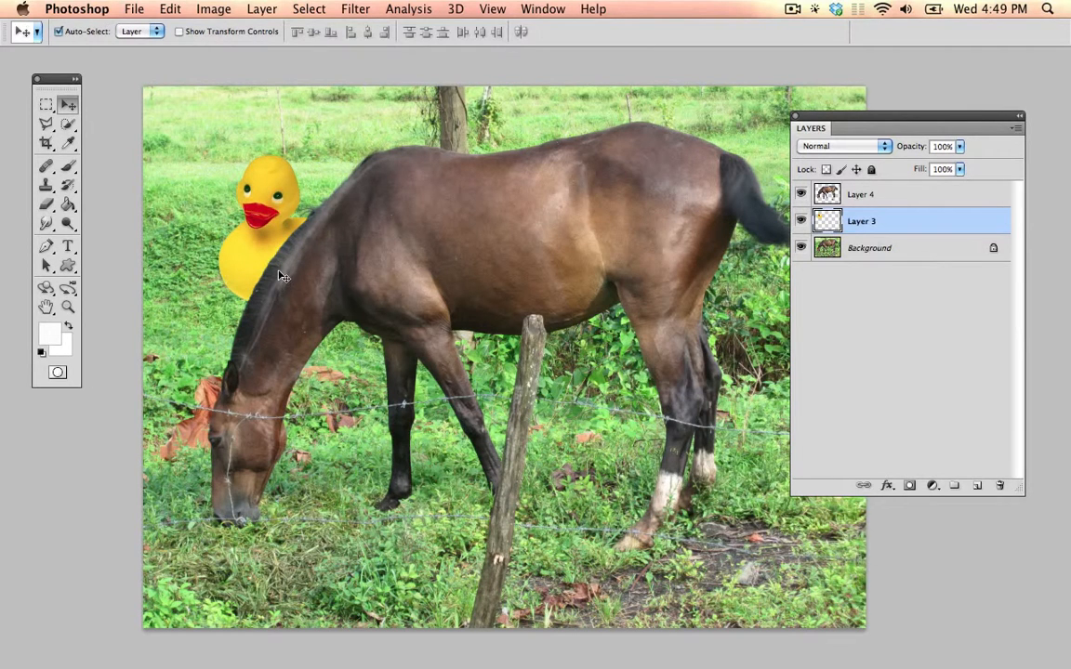
{"action": "left_click", "coordinate": [46, 205]}
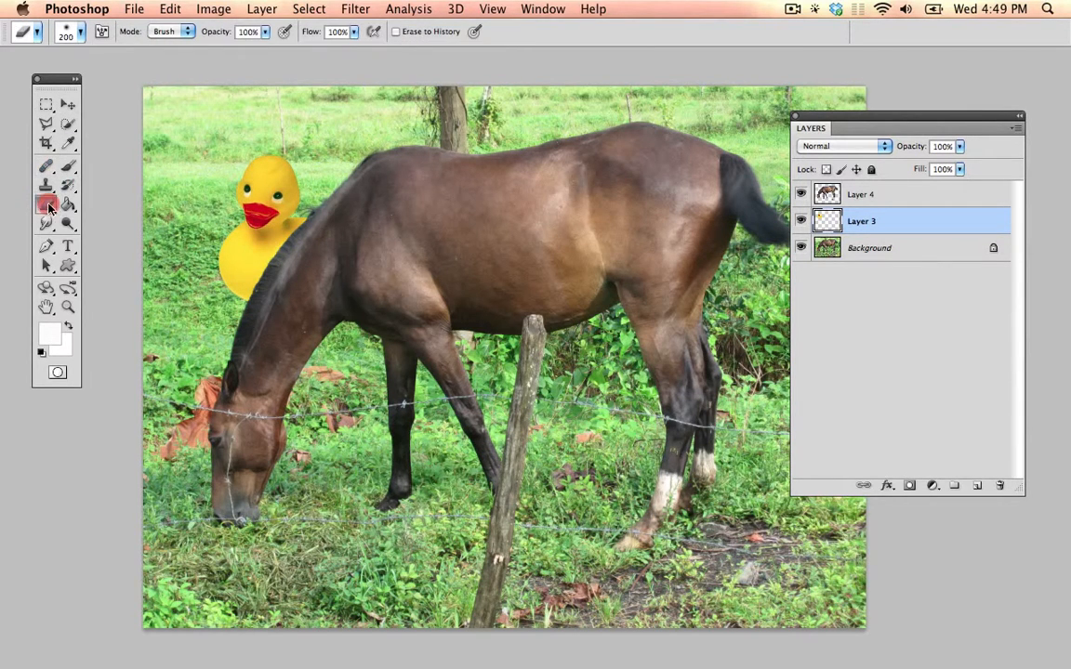
{"action": "key", "text": "bracketright"}
{"action": "key", "text": "bracketleft"}
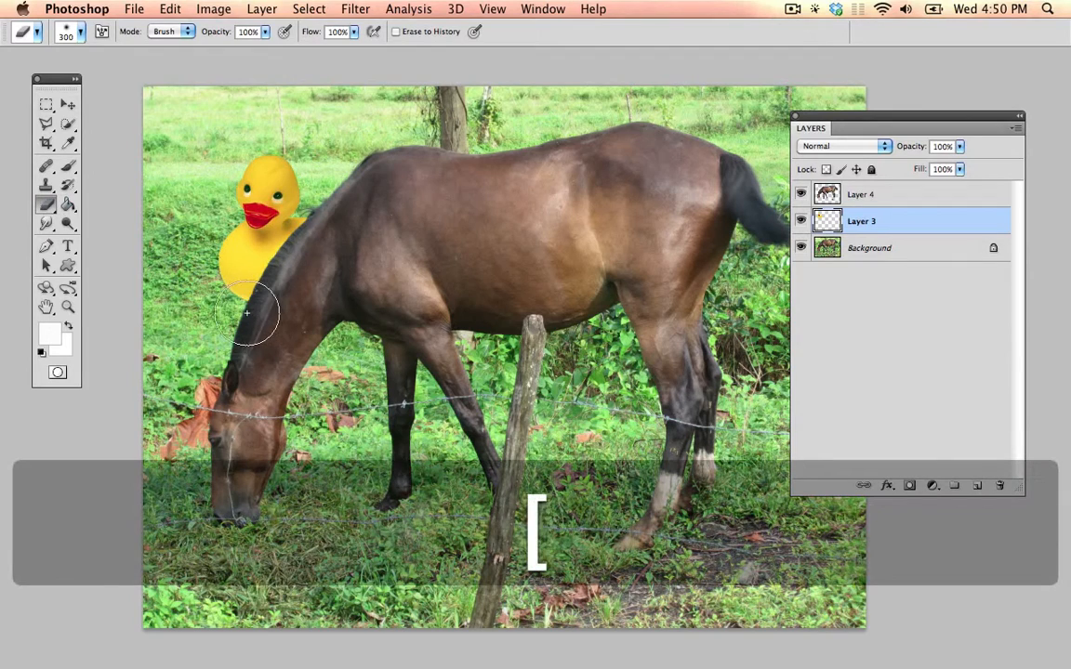
{"action": "mouse_move", "coordinate": [236, 308]}
{"action": "left_mouse_down"}
{"action": "mouse_move", "coordinate": [340, 297]}
{"action": "mouse_move", "coordinate": [258, 318]}
{"action": "mouse_move", "coordinate": [187, 283]}
{"action": "left_mouse_up"}
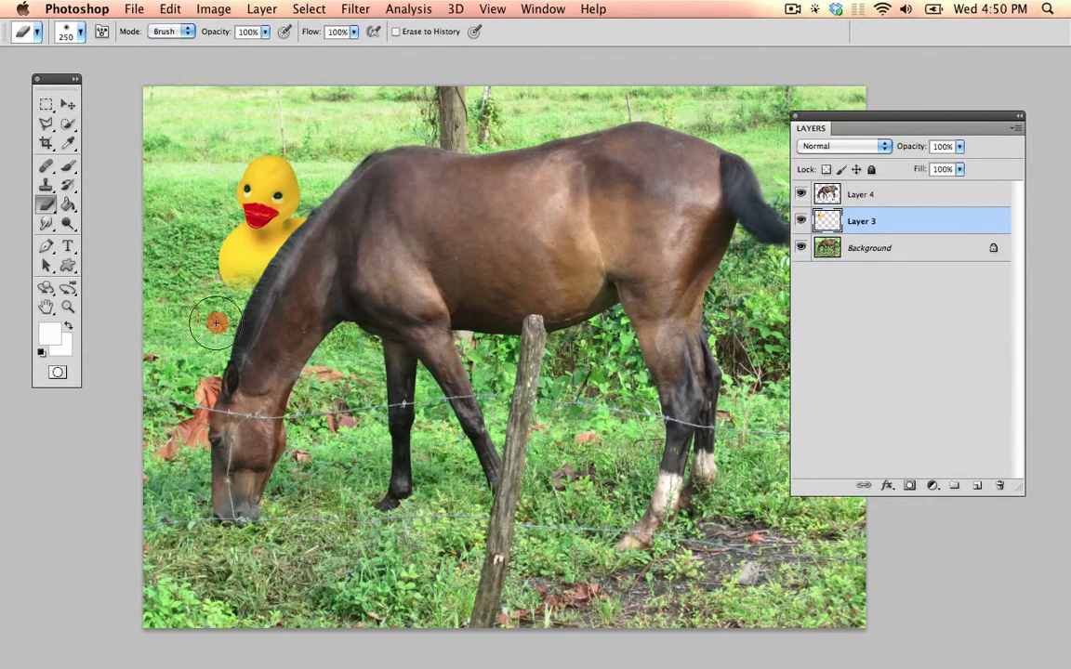
{"action": "left_click", "coordinate": [63, 107]}
{"action": "left_click_drag", "start_coordinate": [288, 225], "coordinate": [265, 253]}
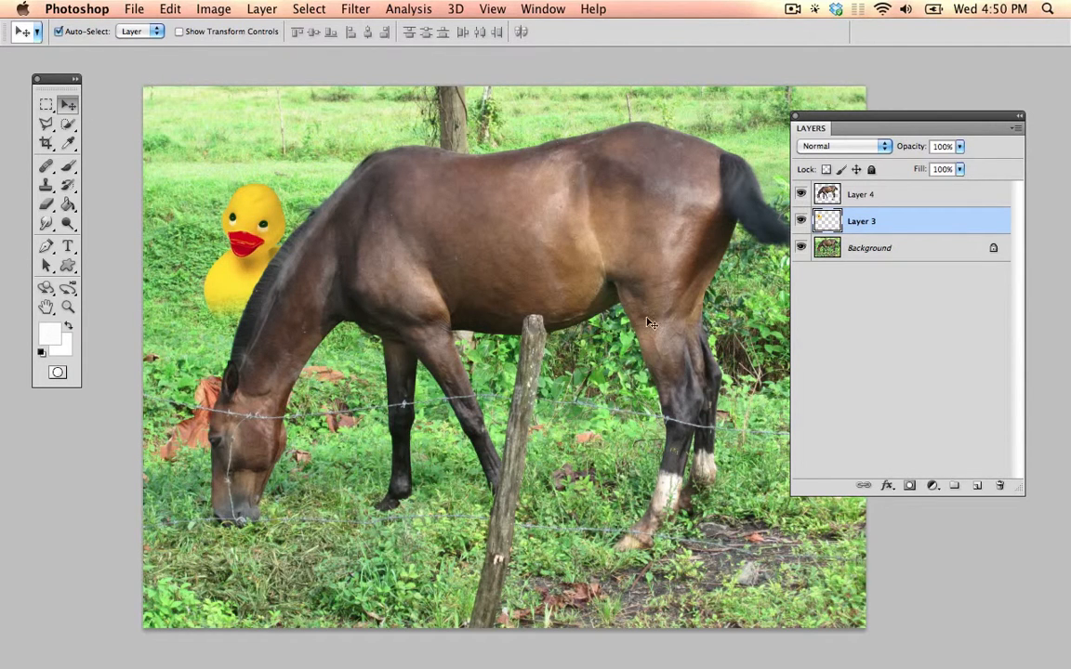
Step: Clone out the barbed wire at the outer edge of the far front leg on Layer 4 with a 100 px Clone Stamp
{"action": "left_click", "coordinate": [583, 285]}
{"action": "key", "text": "space"}
{"action": "left_click_drag", "start_coordinate": [488, 344], "coordinate": [415, 268]}
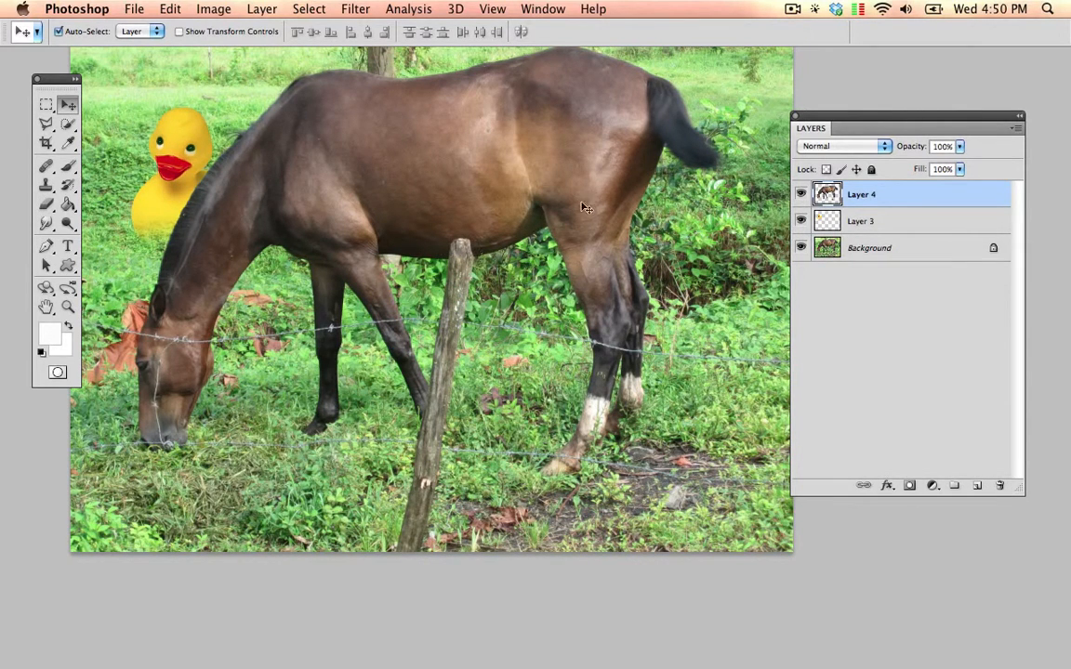
{"action": "left_click", "coordinate": [793, 8]}
{"action": "left_click", "coordinate": [802, 59]}
{"action": "key", "text": "super+equal"}
{"action": "key", "text": "super+equal"}
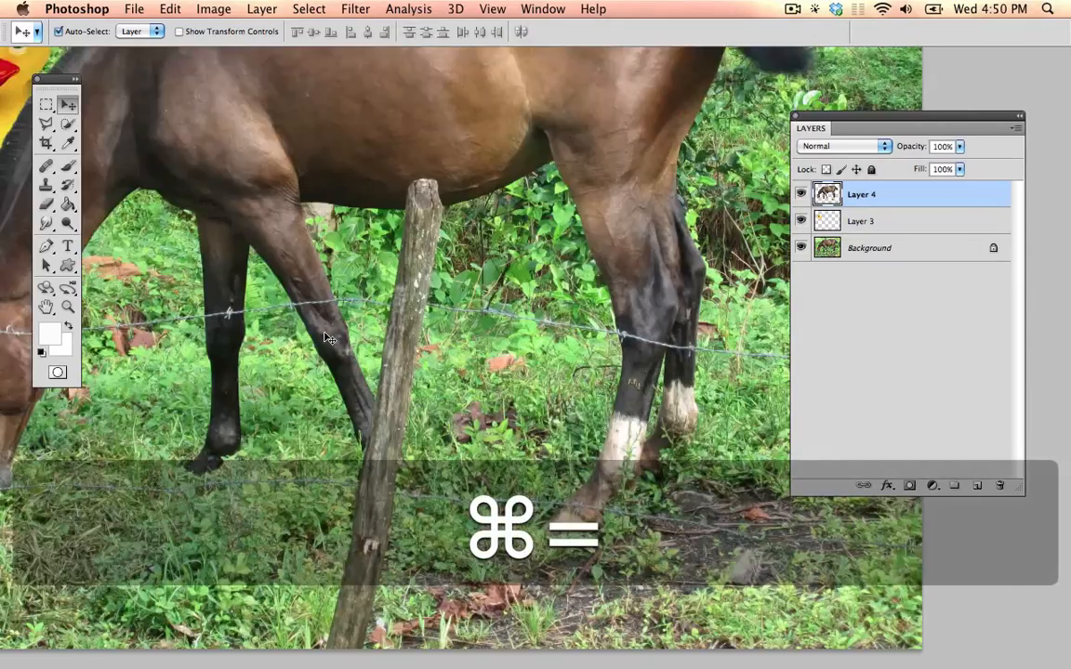
{"action": "key", "text": "space"}
{"action": "left_click_drag", "start_coordinate": [275, 292], "coordinate": [578, 360]}
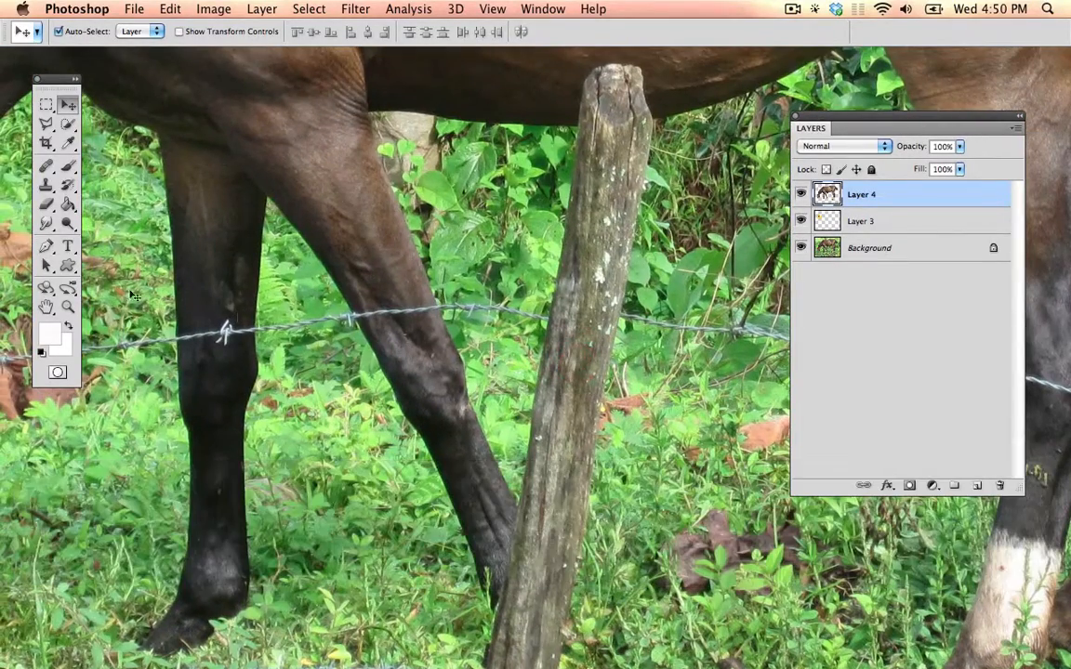
{"action": "left_click", "coordinate": [47, 186]}
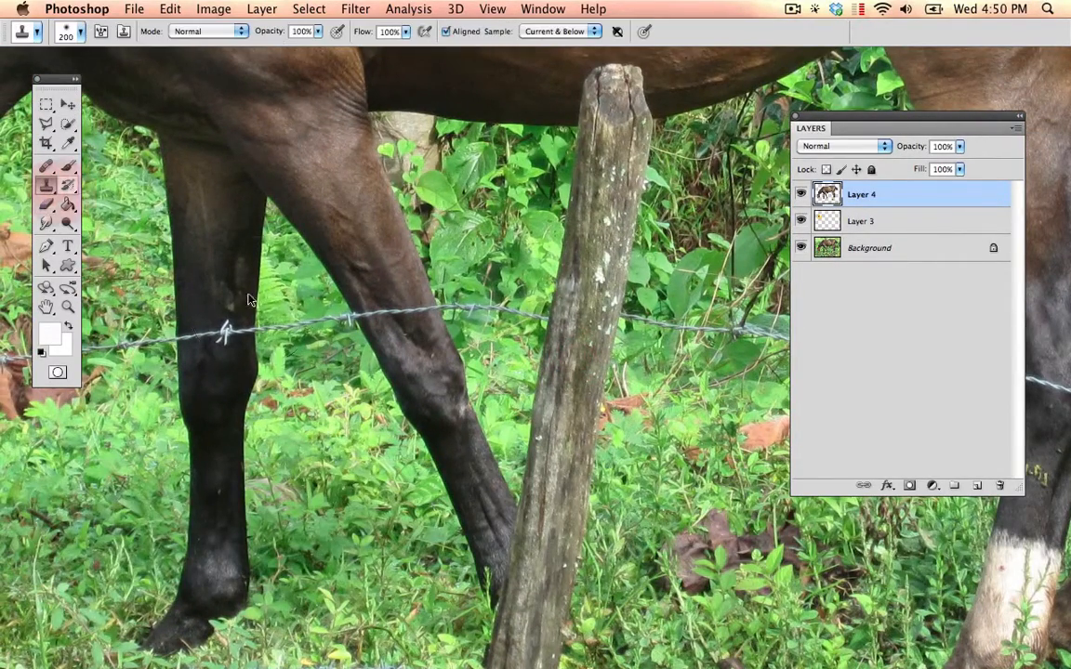
{"action": "key", "text": "bracketleft"}
{"action": "key", "text": "bracketright"}
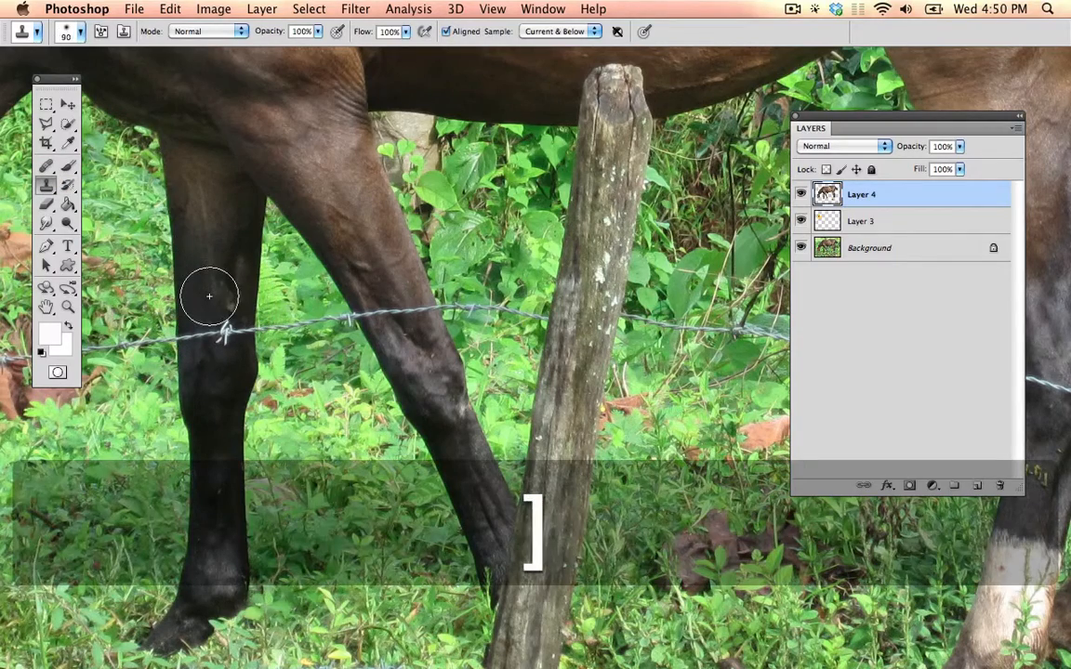
{"action": "key", "text": "alt"}
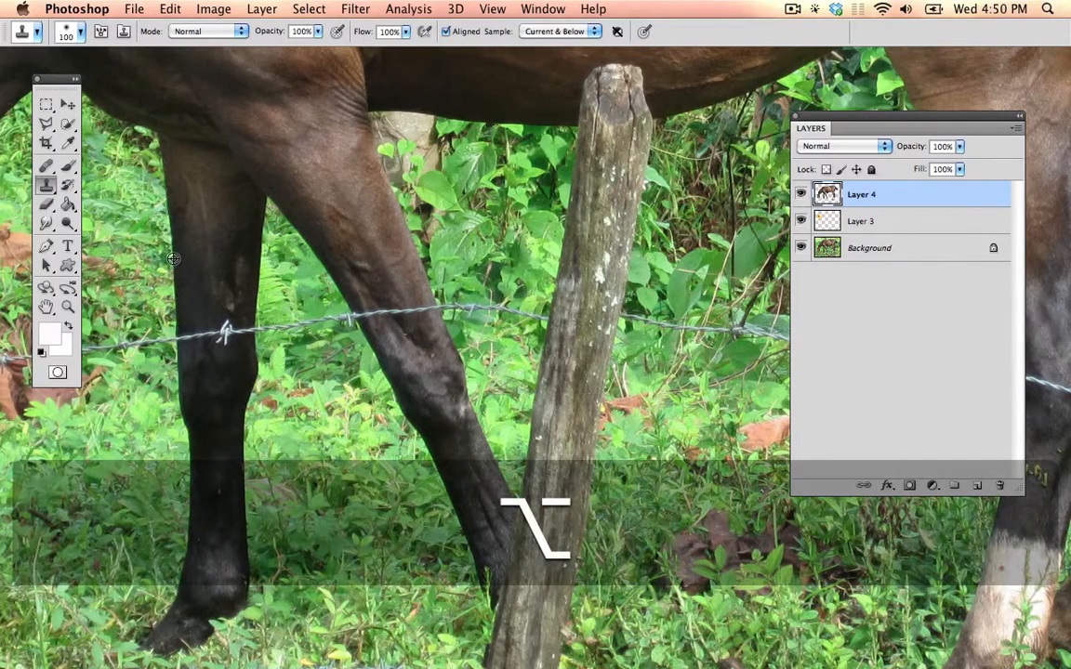
{"action": "left_click", "coordinate": [173, 258], "text": "alt"}
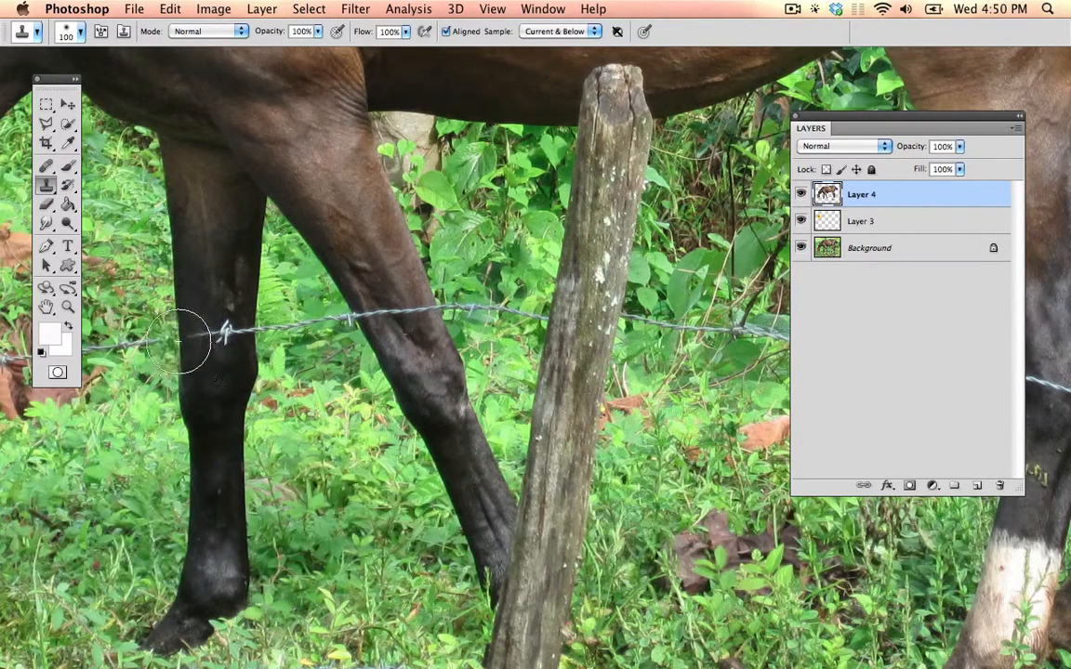
{"action": "mouse_move", "coordinate": [177, 339]}
{"action": "left_mouse_down"}
{"action": "mouse_move", "coordinate": [186, 321]}
{"action": "mouse_move", "coordinate": [196, 327]}
{"action": "left_mouse_up"}
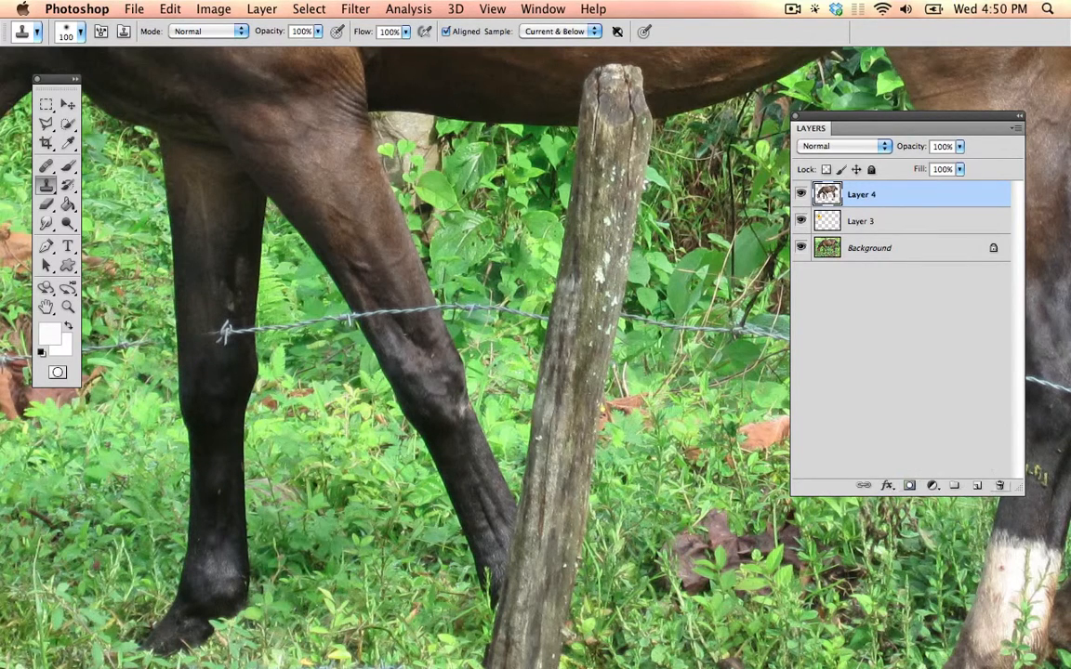
Step: Add a new layer above the horse and clone out the barbed wire crossing the near front leg with a 60 px brush
{"action": "left_click", "coordinate": [979, 486]}
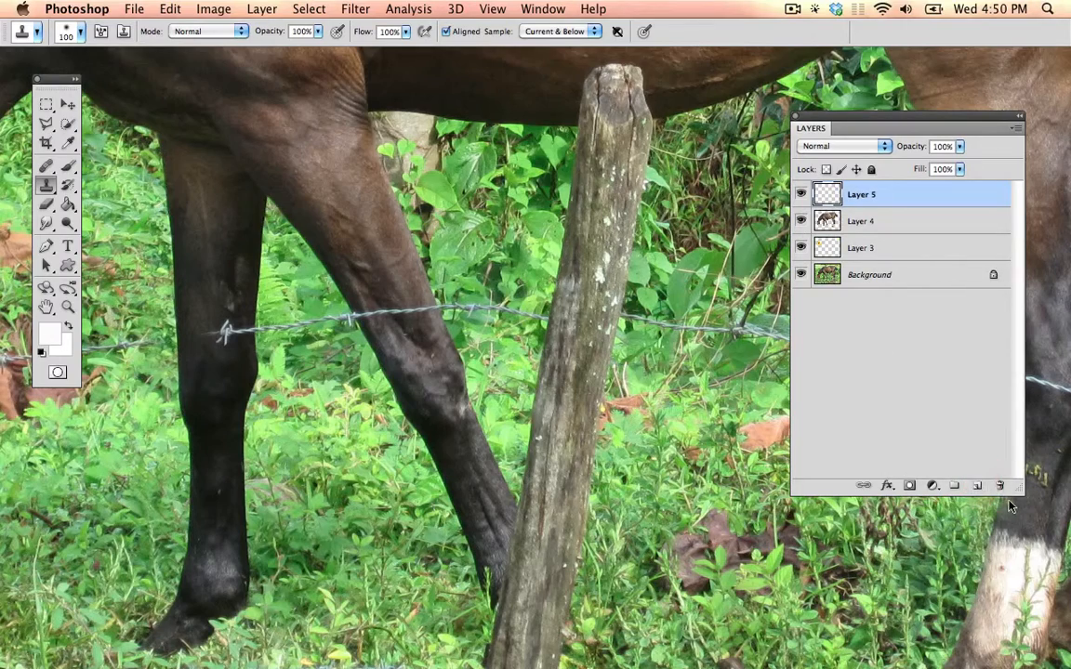
{"action": "key", "text": "bracketleft"}
{"action": "key", "text": "bracketleft"}
{"action": "key", "text": "bracketleft"}
{"action": "key", "text": "bracketleft"}
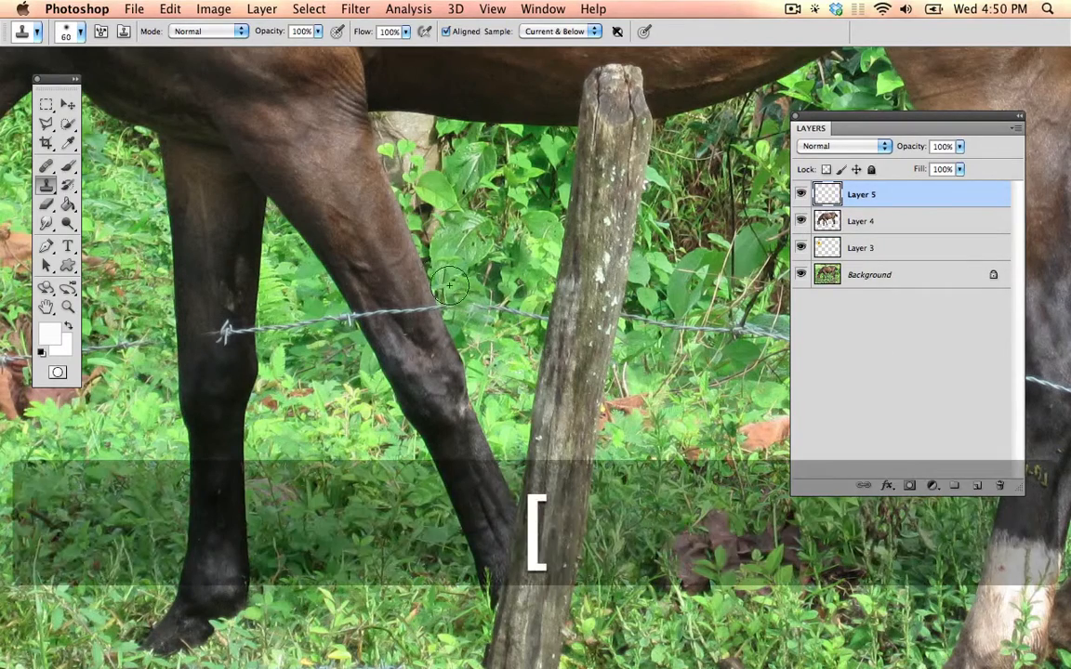
{"action": "left_click", "coordinate": [420, 263], "text": "alt"}
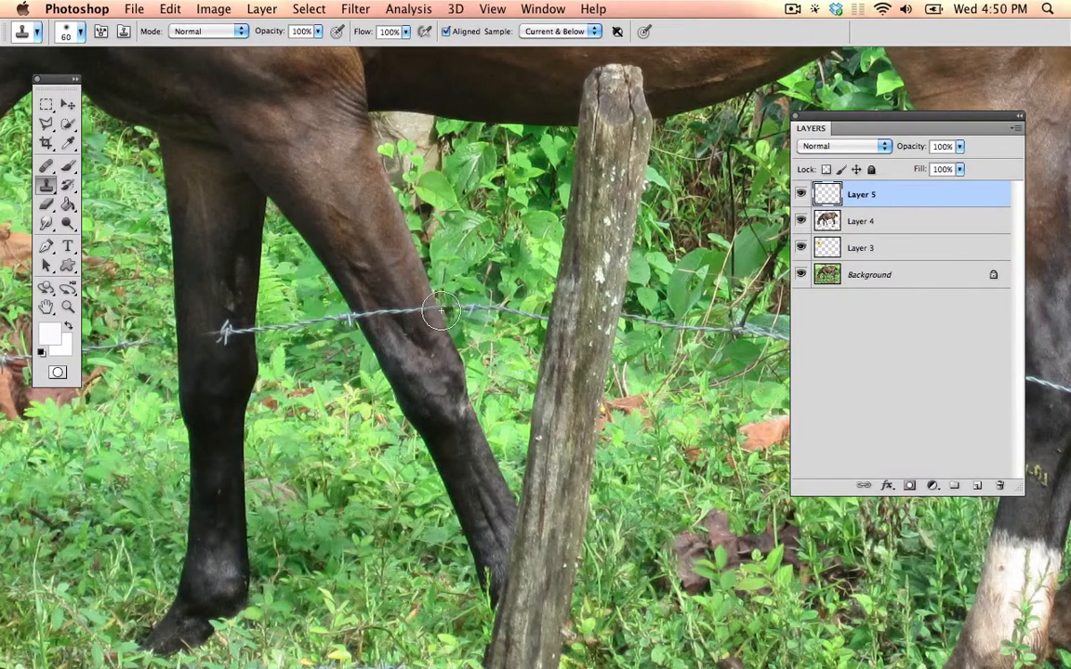
{"action": "mouse_move", "coordinate": [413, 311]}
{"action": "left_mouse_down"}
{"action": "mouse_move", "coordinate": [335, 285]}
{"action": "mouse_move", "coordinate": [353, 313]}
{"action": "left_mouse_up"}
{"action": "left_click", "coordinate": [358, 315], "text": "alt"}
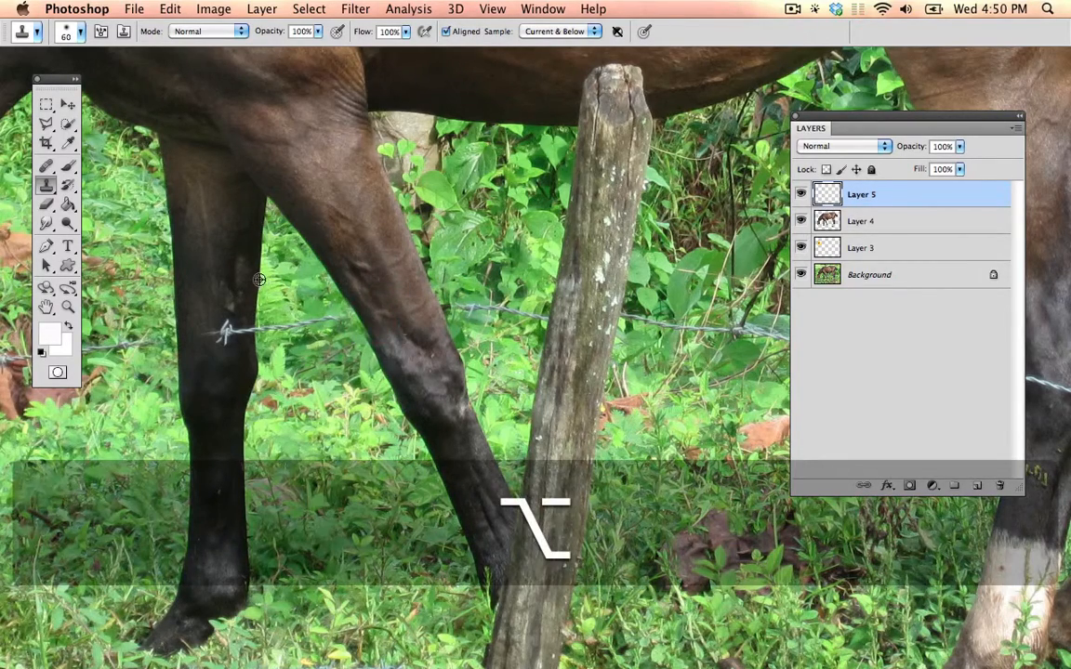
Step: Clone the barbed wire off the straight front leg and the grass beside it on Layer 5
{"action": "left_click", "coordinate": [223, 332], "text": "alt"}
{"action": "mouse_move", "coordinate": [258, 329]}
{"action": "left_mouse_down"}
{"action": "mouse_move", "coordinate": [277, 330]}
{"action": "mouse_move", "coordinate": [224, 335]}
{"action": "left_mouse_up"}
{"action": "left_click", "coordinate": [215, 283], "text": "alt"}
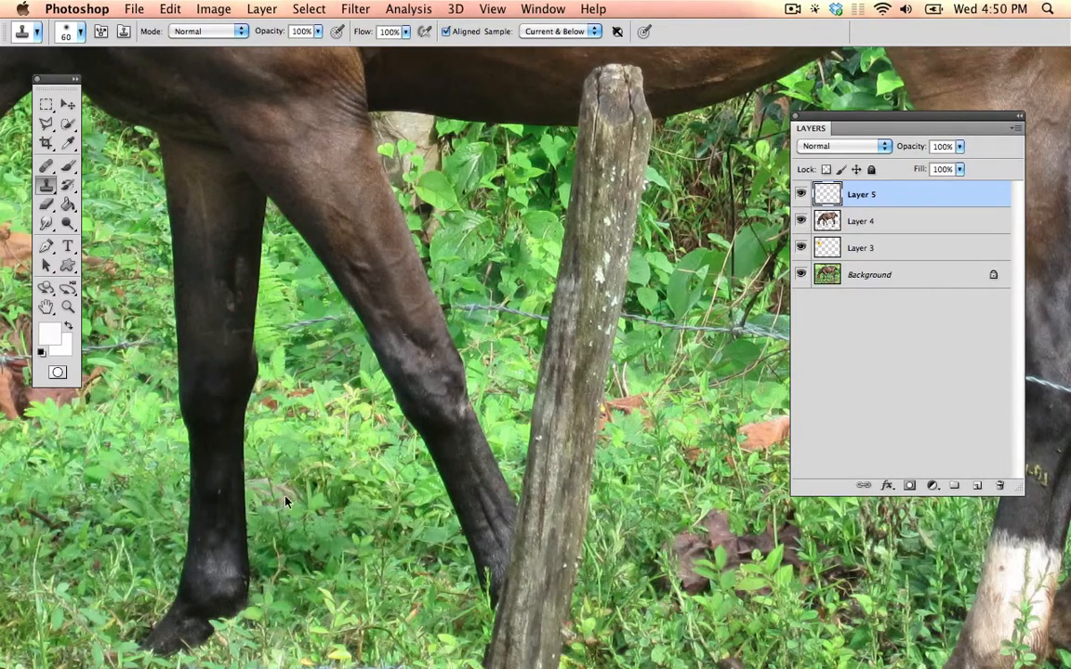
{"action": "left_click", "coordinate": [227, 334], "text": "alt"}
Step: View Layer 5 by itself to examine the cloned patches, restore the other layers, and compare the photo with Layer 5 off and on
{"action": "key", "text": "space"}
{"action": "left_click_drag", "start_coordinate": [264, 377], "coordinate": [114, 425]}
{"action": "left_click_drag", "start_coordinate": [442, 313], "coordinate": [126, 232]}
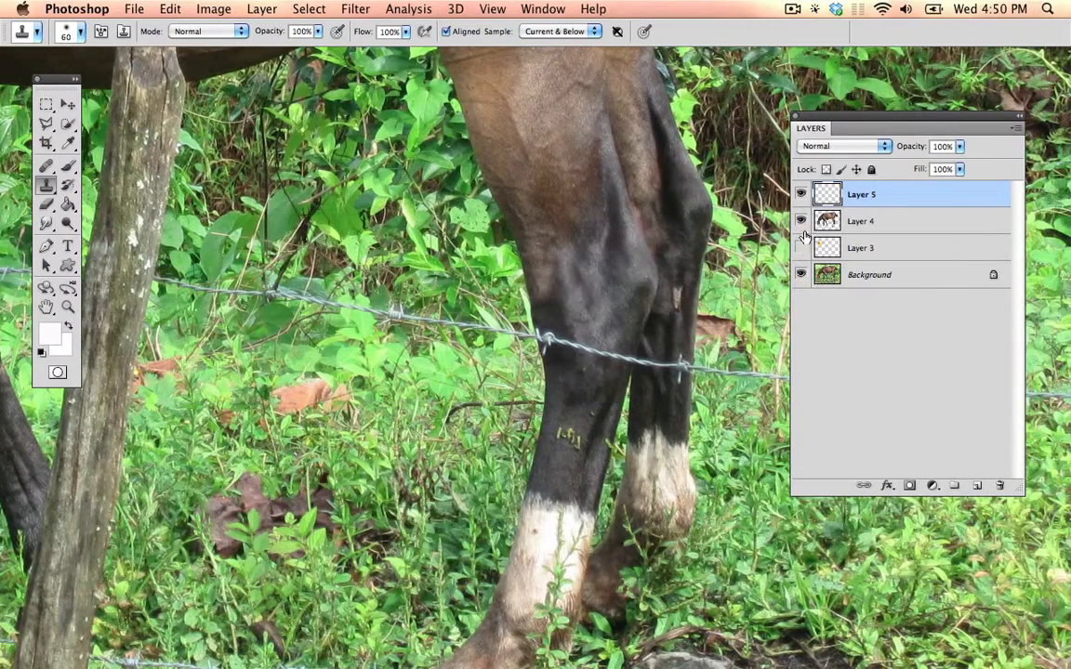
{"action": "left_click", "coordinate": [802, 275]}
{"action": "key", "text": "space"}
{"action": "mouse_move", "coordinate": [428, 318]}
{"action": "left_mouse_down"}
{"action": "mouse_move", "coordinate": [741, 305]}
{"action": "mouse_move", "coordinate": [562, 335]}
{"action": "left_mouse_up"}
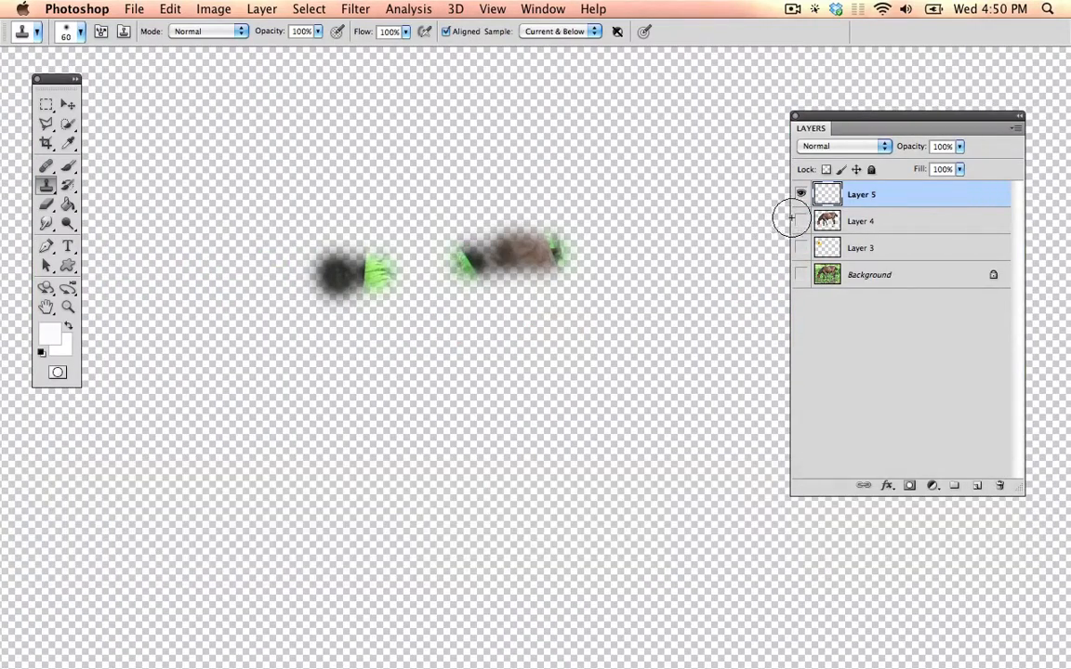
{"action": "left_click", "coordinate": [801, 275]}
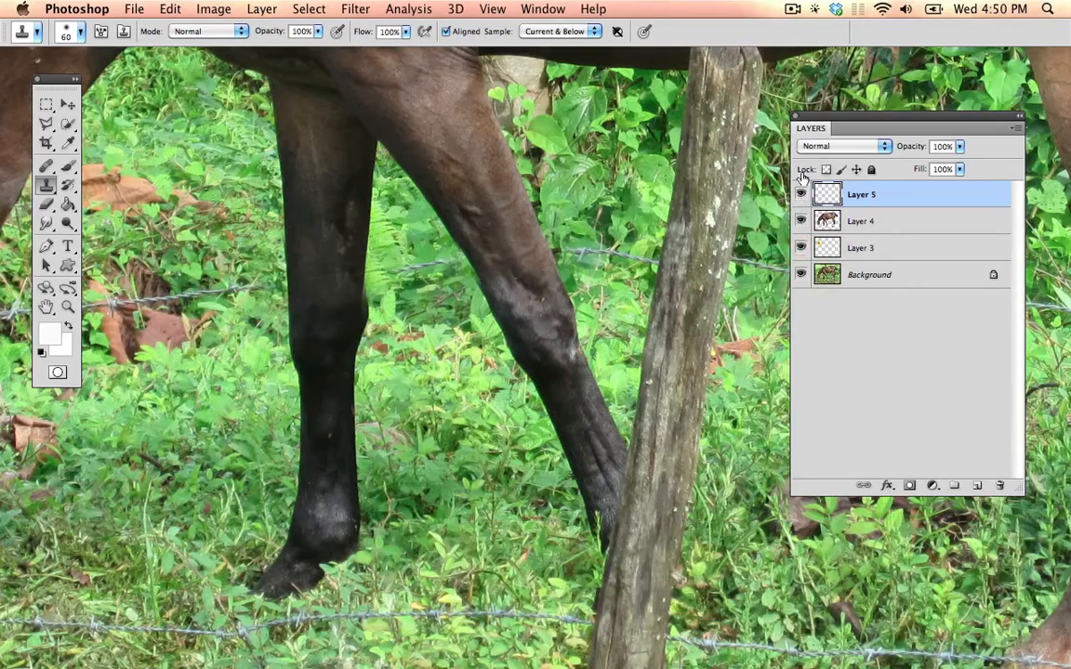
{"action": "left_click", "coordinate": [803, 193]}
{"action": "left_click", "coordinate": [802, 193]}
Step: Clone foliage over the upper part of the angled front leg on Layer 5 and undo the last stroke
{"action": "key", "text": "space"}
{"action": "left_click_drag", "start_coordinate": [579, 213], "coordinate": [345, 230]}
{"action": "key", "text": "alt"}
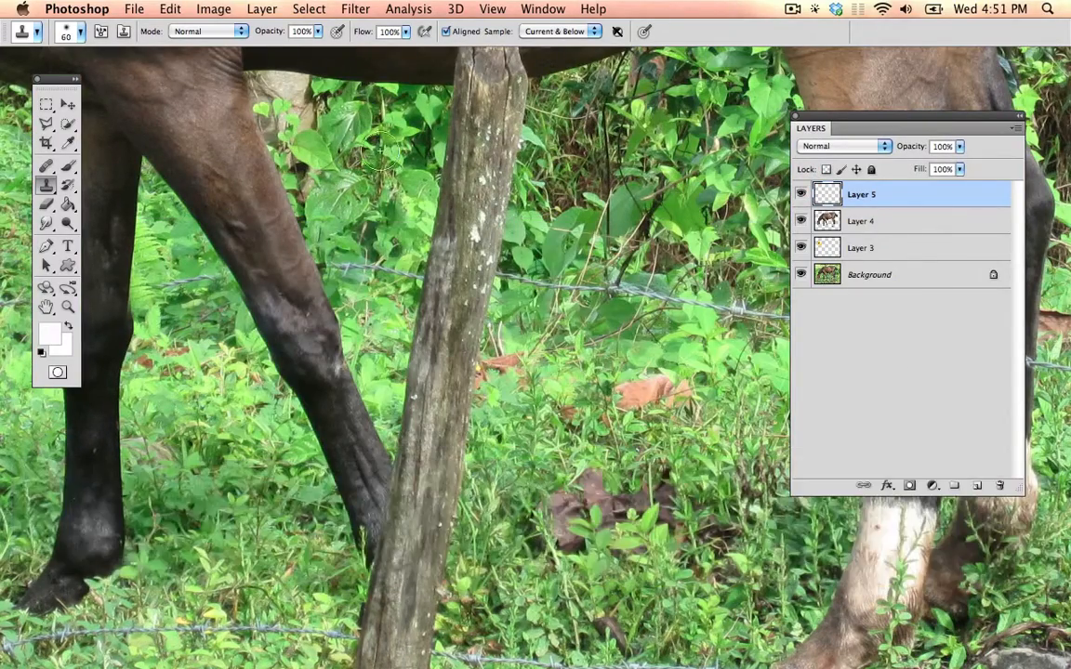
{"action": "left_click", "coordinate": [397, 146], "text": "alt"}
{"action": "mouse_move", "coordinate": [265, 154]}
{"action": "left_mouse_down"}
{"action": "mouse_move", "coordinate": [244, 181]}
{"action": "mouse_move", "coordinate": [268, 196]}
{"action": "mouse_move", "coordinate": [282, 228]}
{"action": "left_mouse_up"}
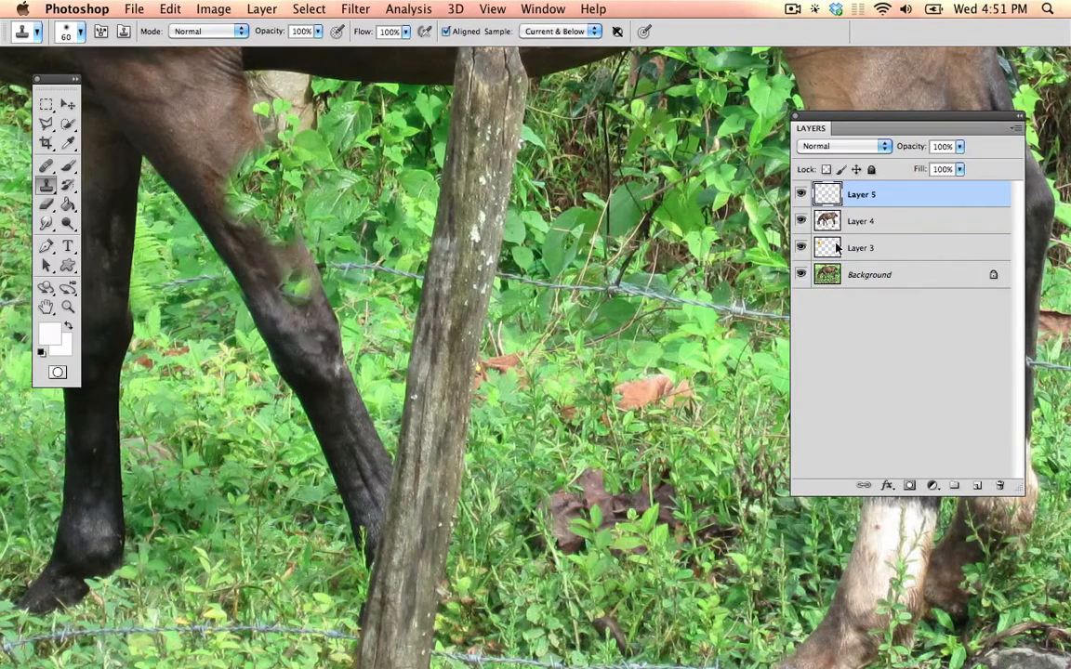
{"action": "key", "text": "super+z"}
Step: Check Layer 5 by itself and erase the cloned foliage from the angled front leg with a smaller Eraser
{"action": "left_click", "coordinate": [802, 275]}
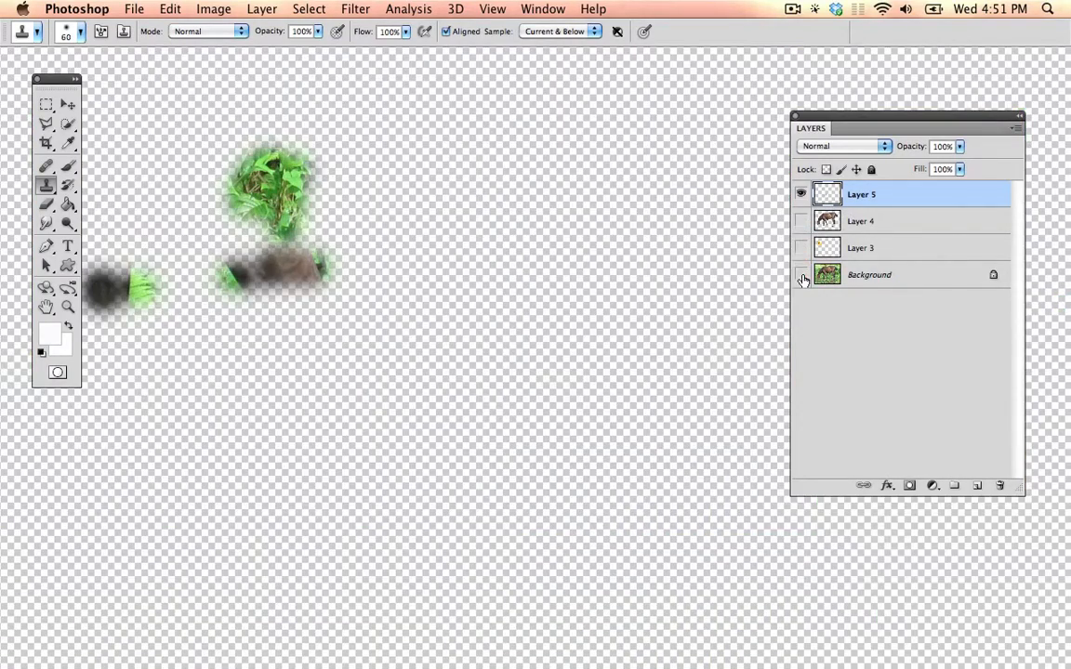
{"action": "left_click", "coordinate": [799, 216]}
{"action": "key", "text": "e"}
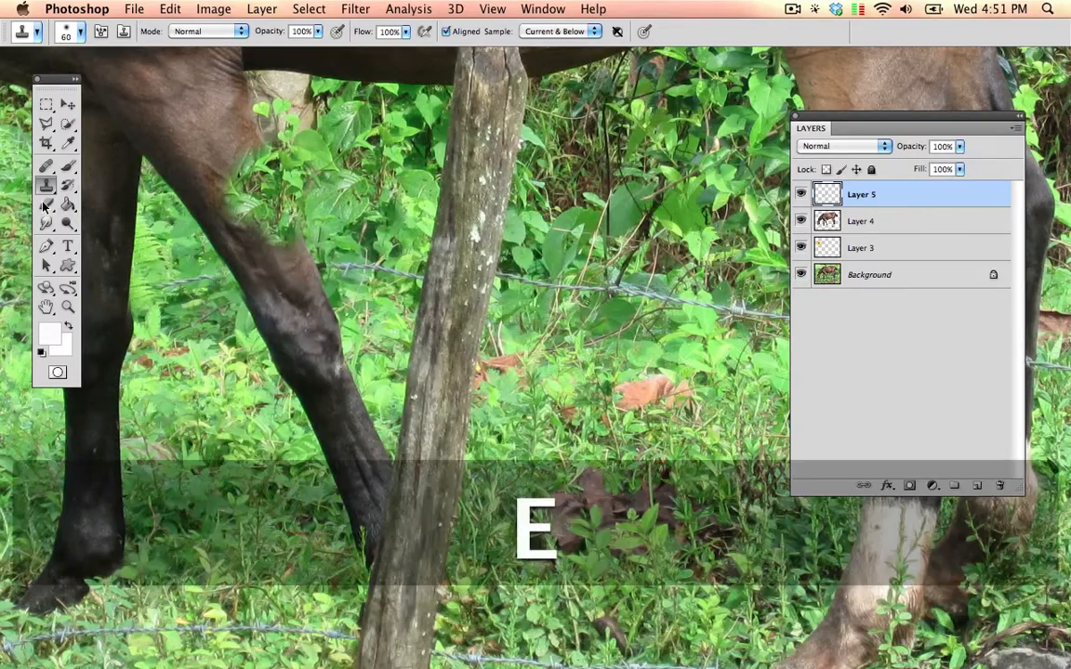
{"action": "key", "text": "bracketleft"}
{"action": "mouse_move", "coordinate": [265, 183]}
{"action": "left_mouse_down"}
{"action": "mouse_move", "coordinate": [265, 146]}
{"action": "mouse_move", "coordinate": [276, 169]}
{"action": "mouse_move", "coordinate": [277, 210]}
{"action": "left_mouse_up"}
Step: Clone out the barb at the outer edge of the near hind leg with the 60 px Clone Stamp
{"action": "key", "text": "s"}
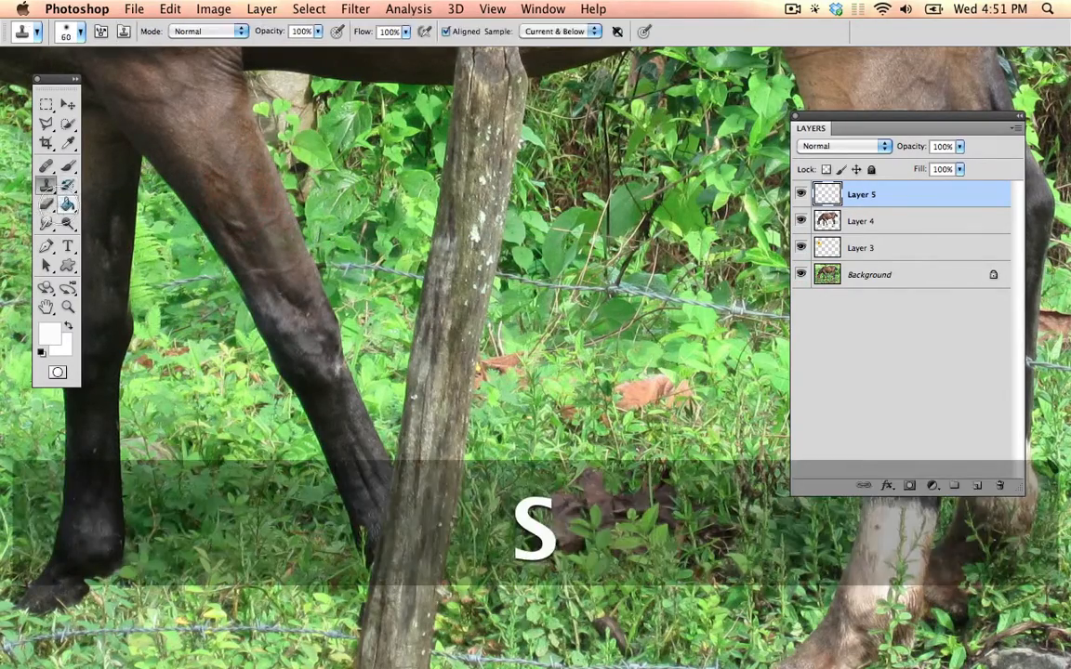
{"action": "key", "text": "space"}
{"action": "left_click_drag", "start_coordinate": [564, 240], "coordinate": [237, 283]}
{"action": "key", "text": "alt"}
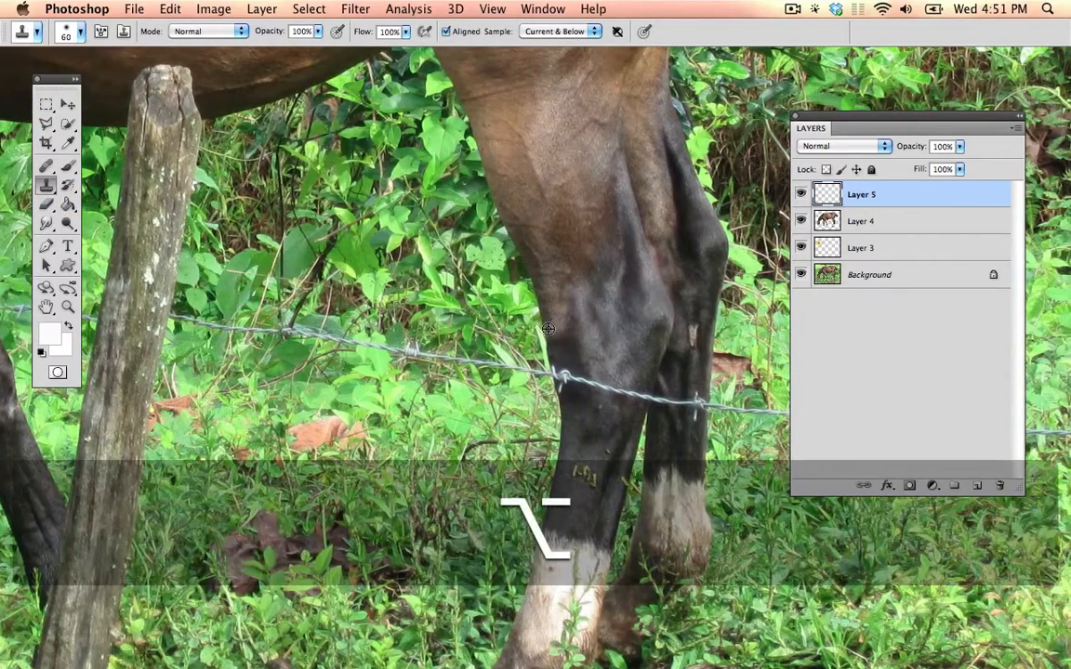
{"action": "left_click", "coordinate": [546, 329], "text": "alt"}
{"action": "left_click_drag", "start_coordinate": [545, 366], "coordinate": [553, 375]}
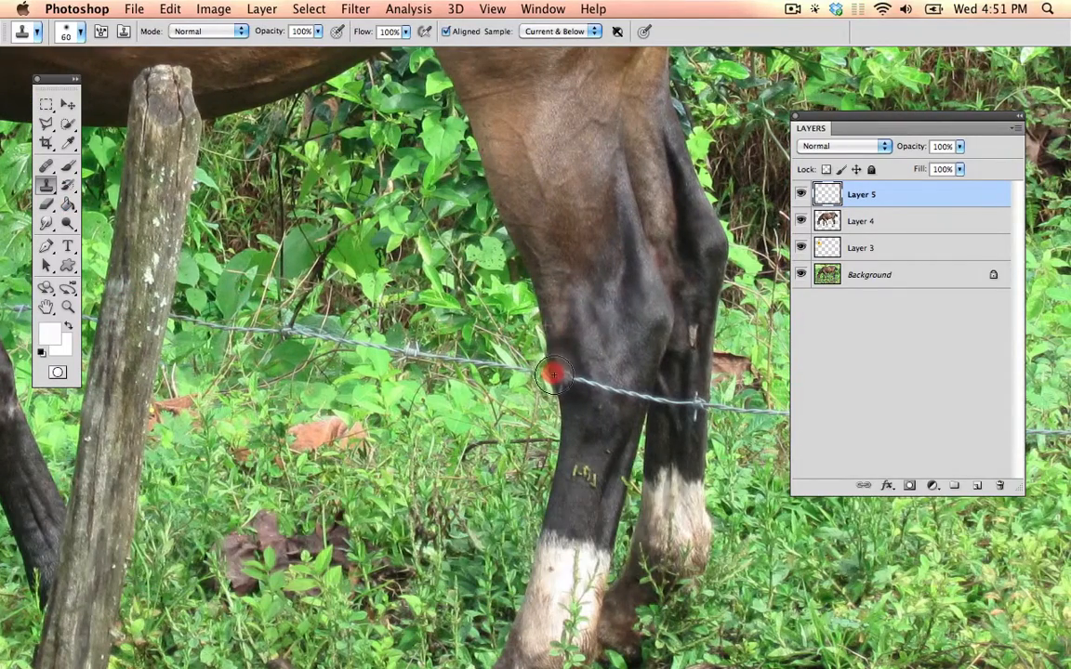
Step: Compare the whole photo with the finished retouch in 4 HorseyFixer_v02.psd, then return to the working document
{"action": "key", "text": "super+minus"}
{"action": "key", "text": "super+minus"}
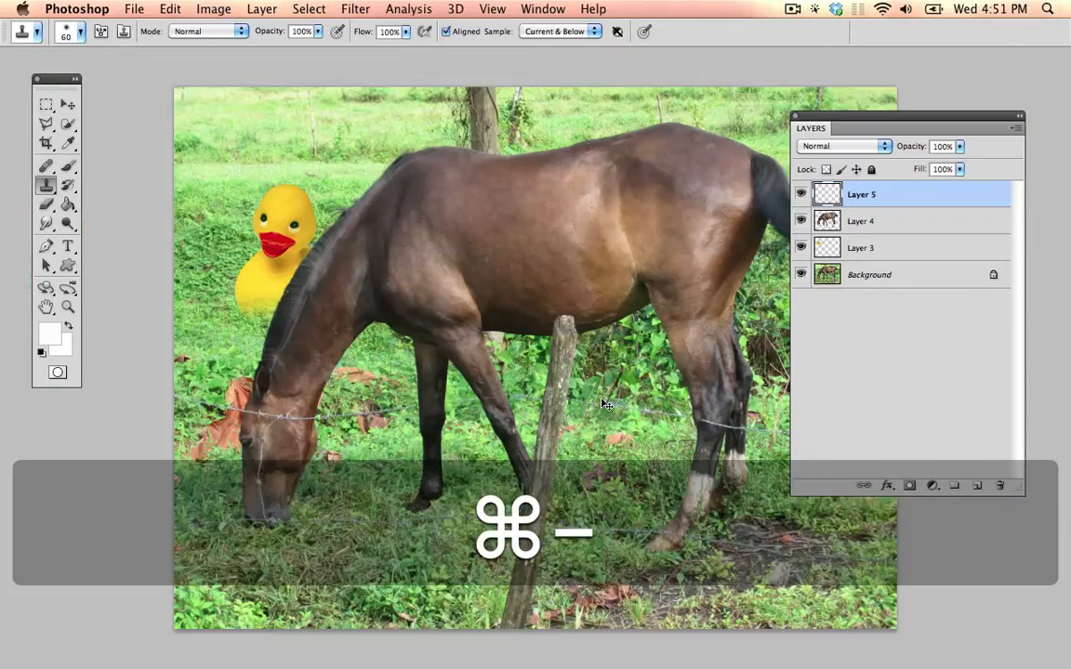
{"action": "key", "text": "super+grave"}
{"action": "key", "text": "super+grave"}
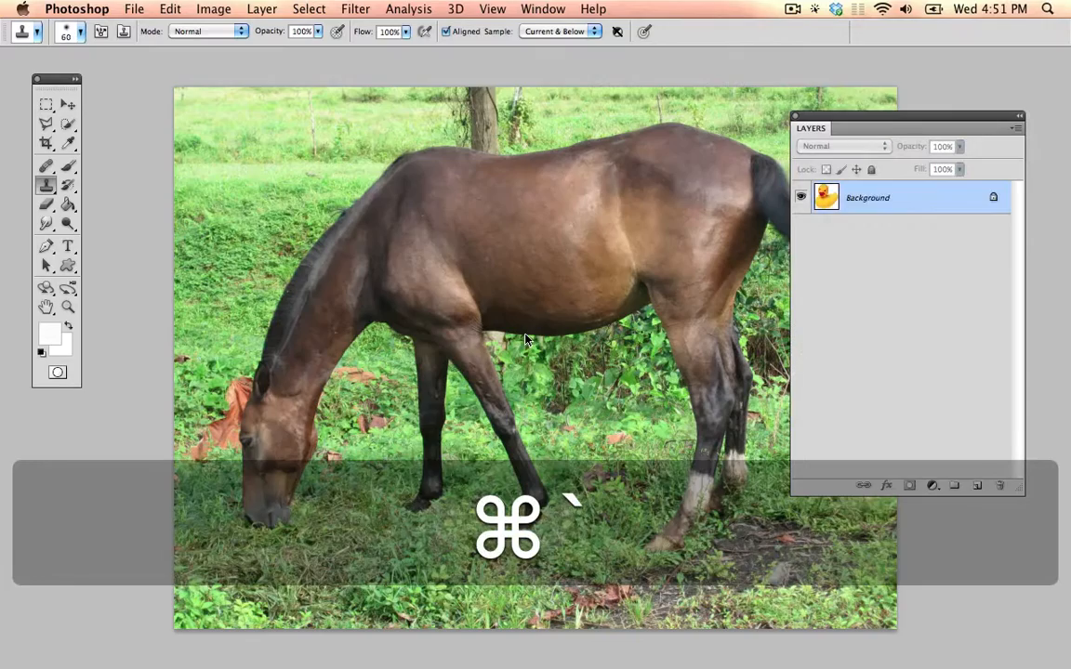
{"action": "key", "text": "space"}
{"action": "left_click_drag", "start_coordinate": [637, 328], "coordinate": [557, 272]}
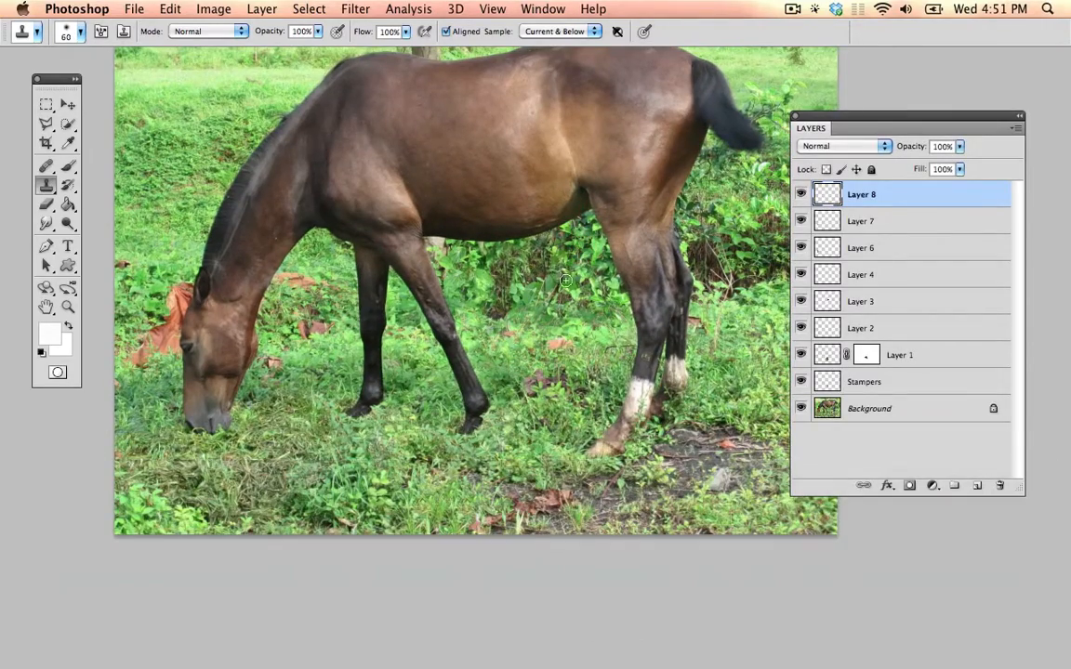
{"action": "key", "text": "space"}
{"action": "left_click_drag", "start_coordinate": [530, 215], "coordinate": [529, 251]}
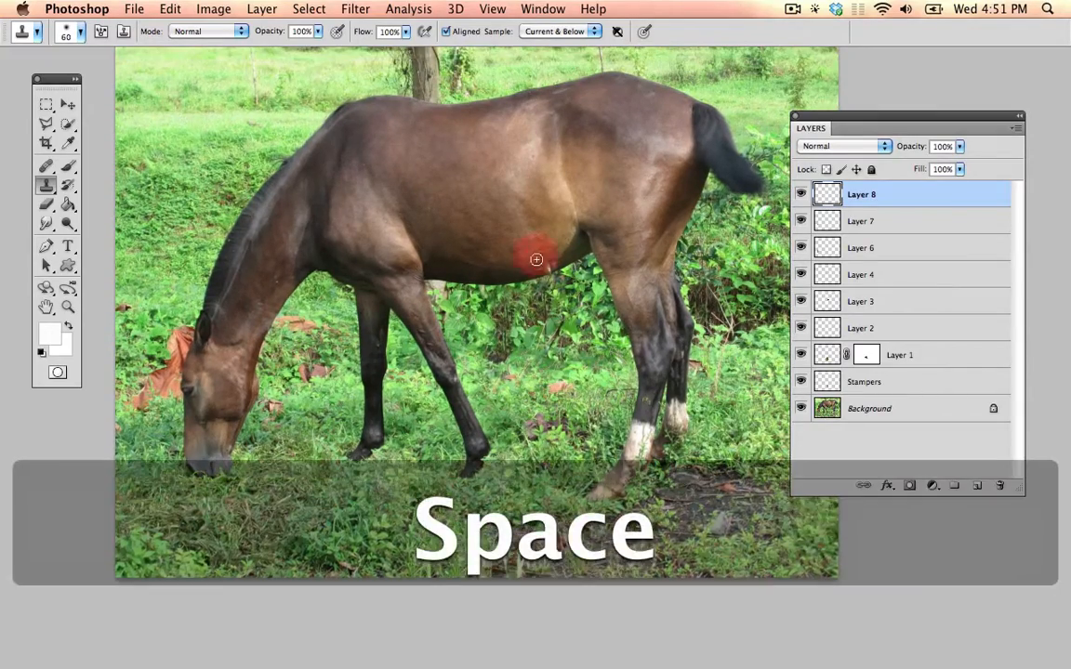
{"action": "key", "text": "super+grave"}
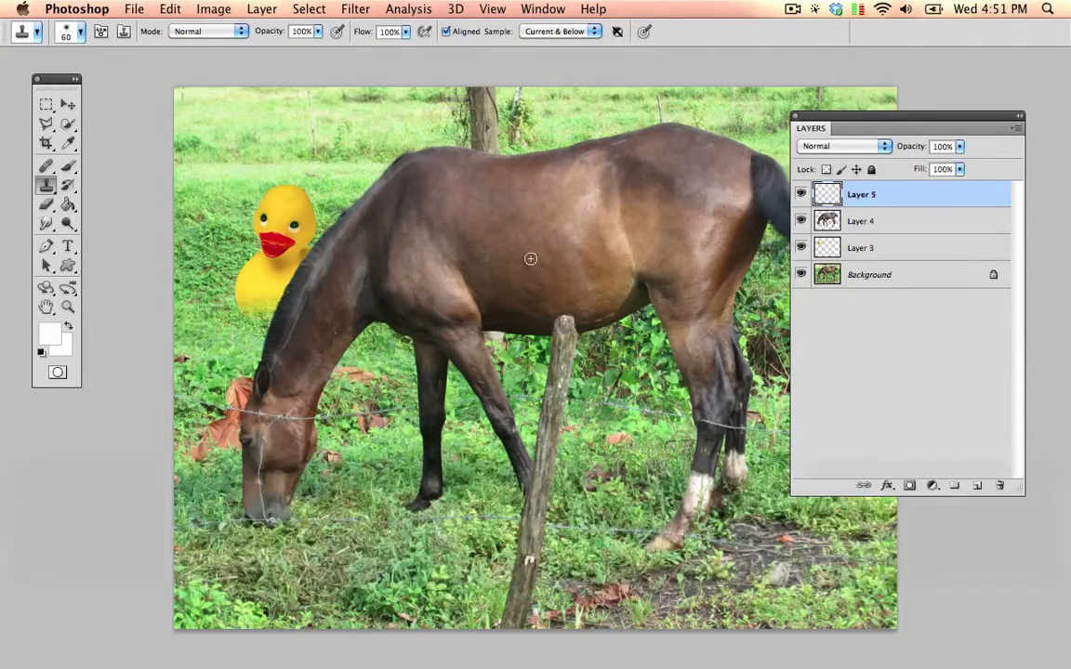
Step: Leave full-screen view and copy the duck from its own document into 4 HorseyFixer_v02.psd with the Move tool
{"action": "key", "text": "f"}
{"action": "key", "text": "f"}
{"action": "key", "text": "v"}
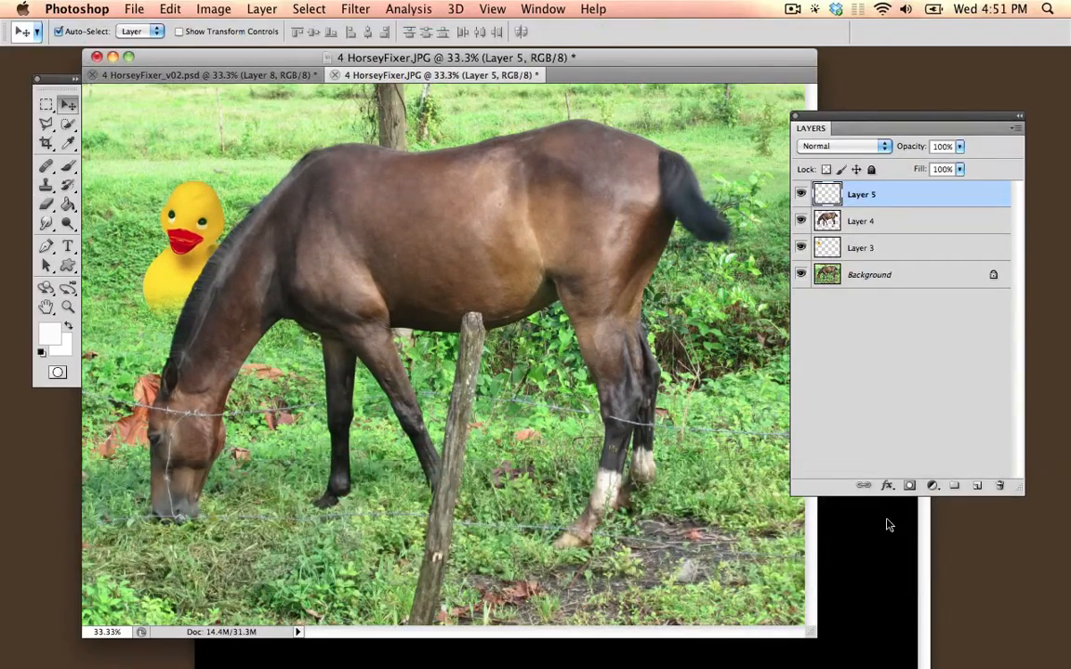
{"action": "key", "text": "super+grave"}
{"action": "left_click_drag", "start_coordinate": [574, 302], "coordinate": [535, 347]}
{"action": "key", "text": "super+z"}
{"action": "key", "text": "super+grave"}
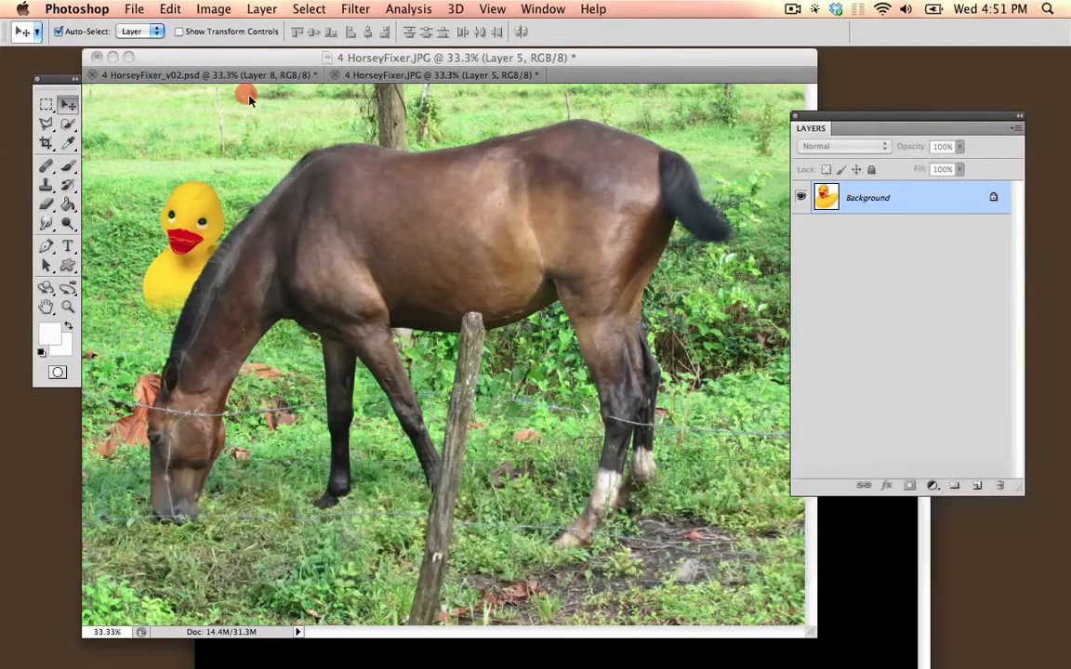
{"action": "key", "text": "super+grave"}
{"action": "key", "text": "super+grave"}
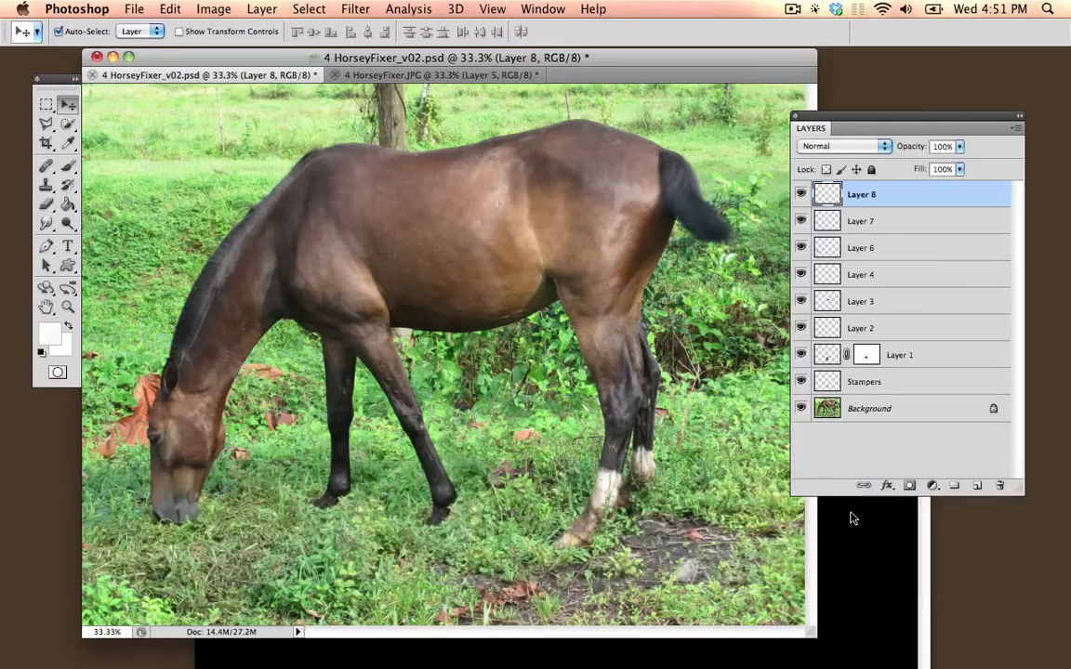
{"action": "key", "text": "super+grave"}
{"action": "left_click_drag", "start_coordinate": [427, 340], "coordinate": [302, 282]}
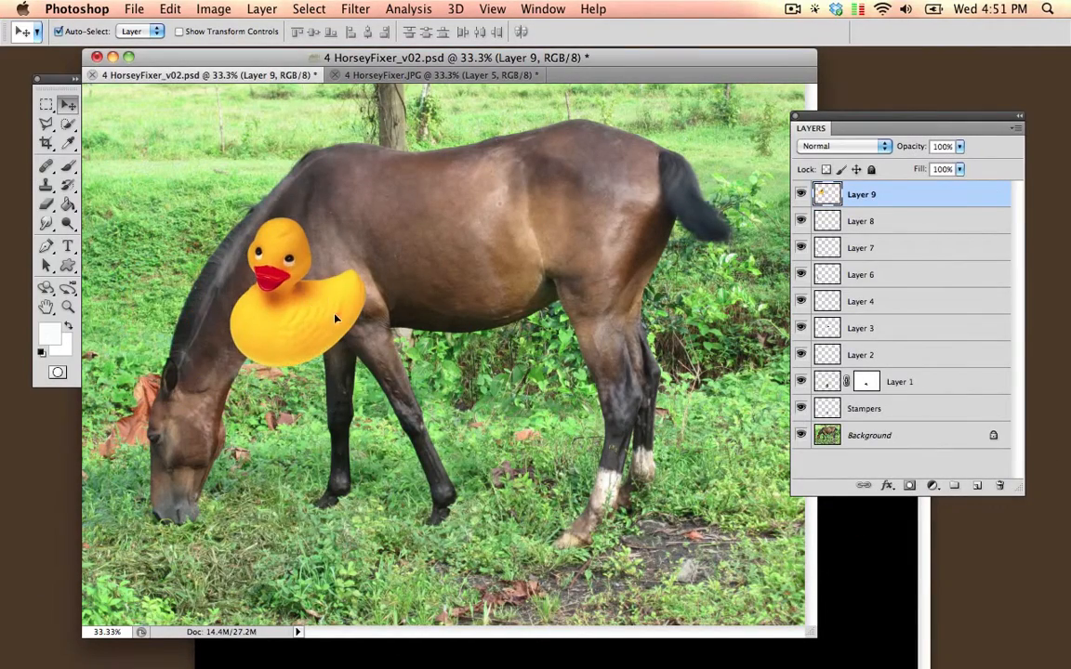
Step: Enlarge the duck on Layer 9 with Free Transform until it covers the front half of the horse
{"action": "key", "text": "super+t"}
{"action": "left_click_drag", "start_coordinate": [365, 221], "coordinate": [477, 138]}
{"action": "key", "text": "Return"}
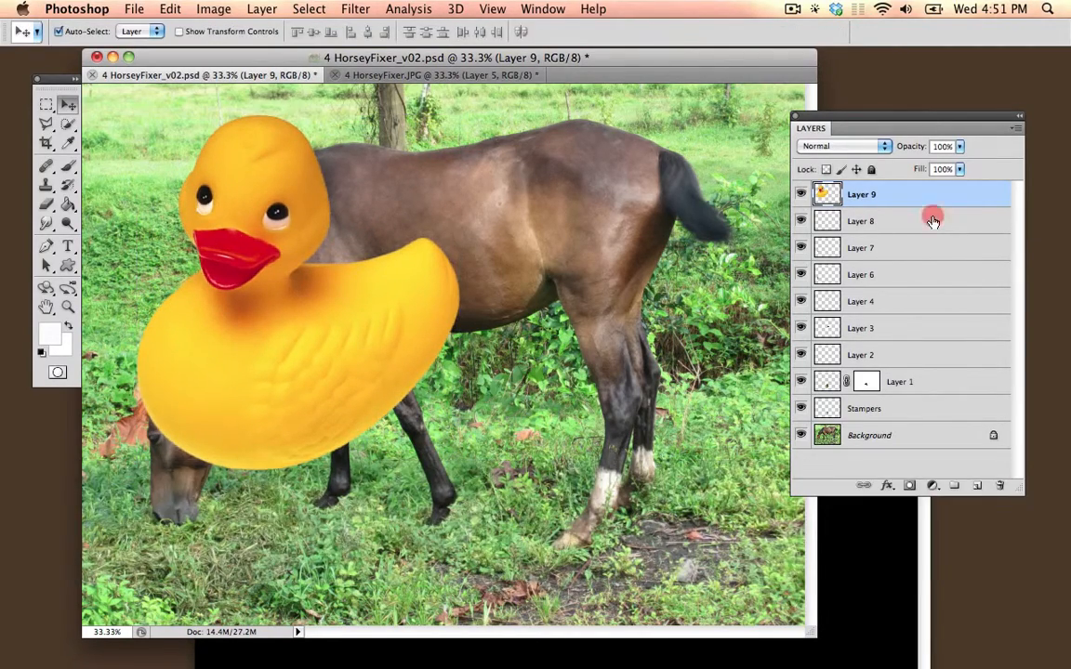
Step: Merge Layer 8 through the Background into a single layer, keeping the duck layer separate
{"action": "left_click", "coordinate": [932, 221]}
{"action": "left_click", "coordinate": [931, 439], "text": "shift"}
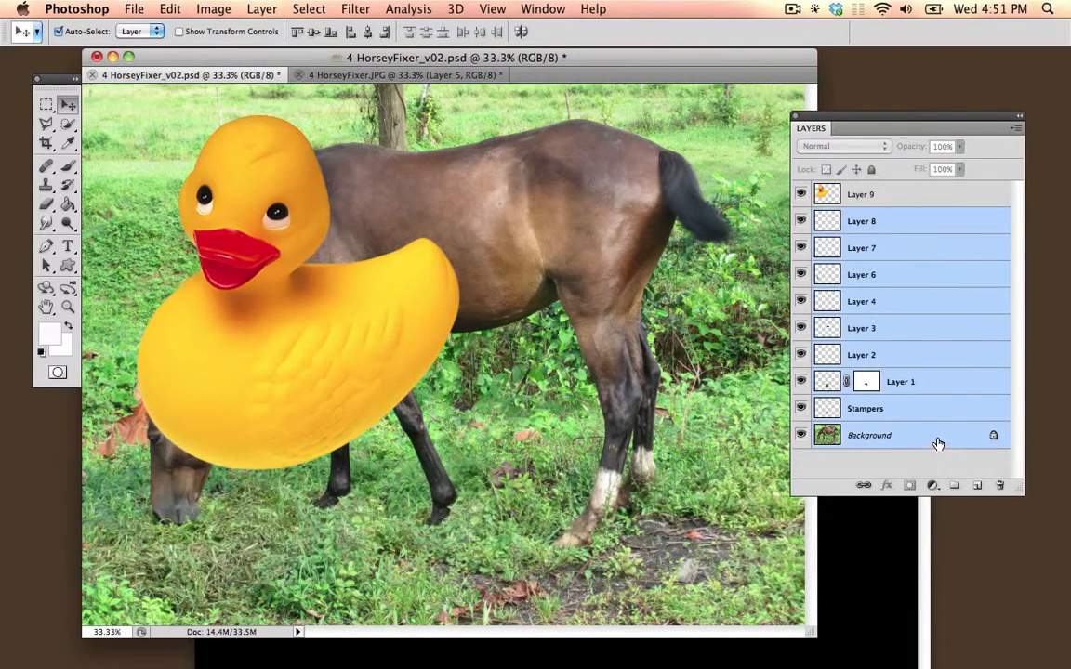
{"action": "right_click", "coordinate": [935, 439]}
{"action": "left_click", "coordinate": [884, 539]}
Step: Hide the duck, select the horse with the 45 px Quick Selection tool, and copy it from the Background onto a new layer
{"action": "left_click", "coordinate": [801, 195]}
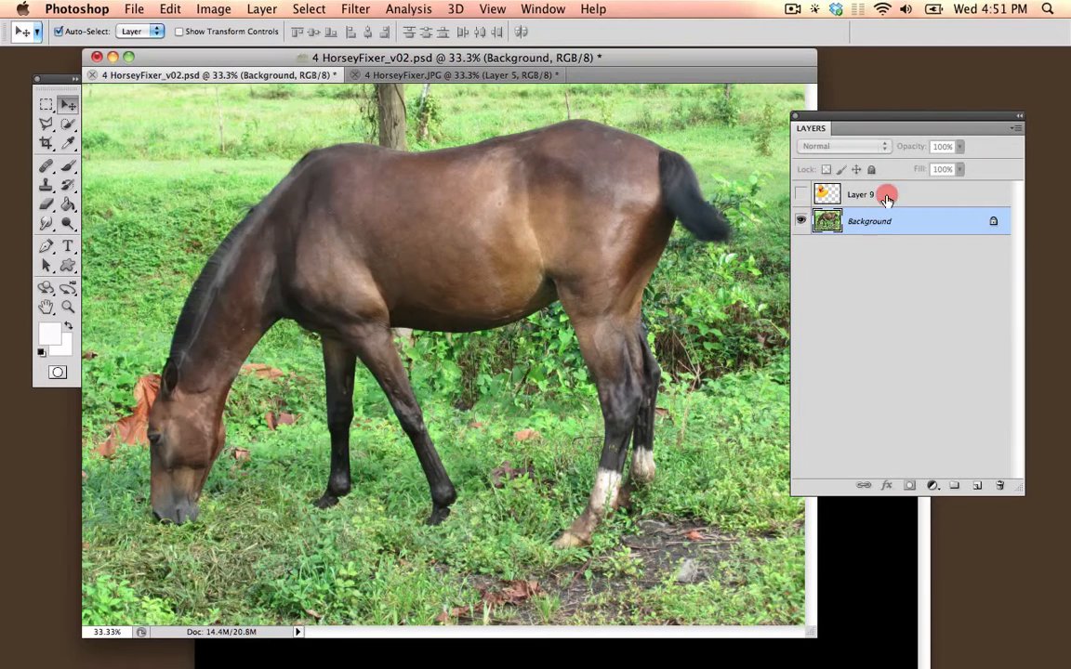
{"action": "left_click", "coordinate": [889, 192]}
{"action": "left_click", "coordinate": [877, 224]}
{"action": "left_click", "coordinate": [68, 123]}
{"action": "mouse_move", "coordinate": [180, 476]}
{"action": "left_mouse_down"}
{"action": "mouse_move", "coordinate": [192, 389]}
{"action": "mouse_move", "coordinate": [306, 242]}
{"action": "mouse_move", "coordinate": [398, 210]}
{"action": "mouse_move", "coordinate": [609, 220]}
{"action": "mouse_move", "coordinate": [621, 282]}
{"action": "mouse_move", "coordinate": [616, 389]}
{"action": "mouse_move", "coordinate": [546, 359]}
{"action": "left_mouse_up"}
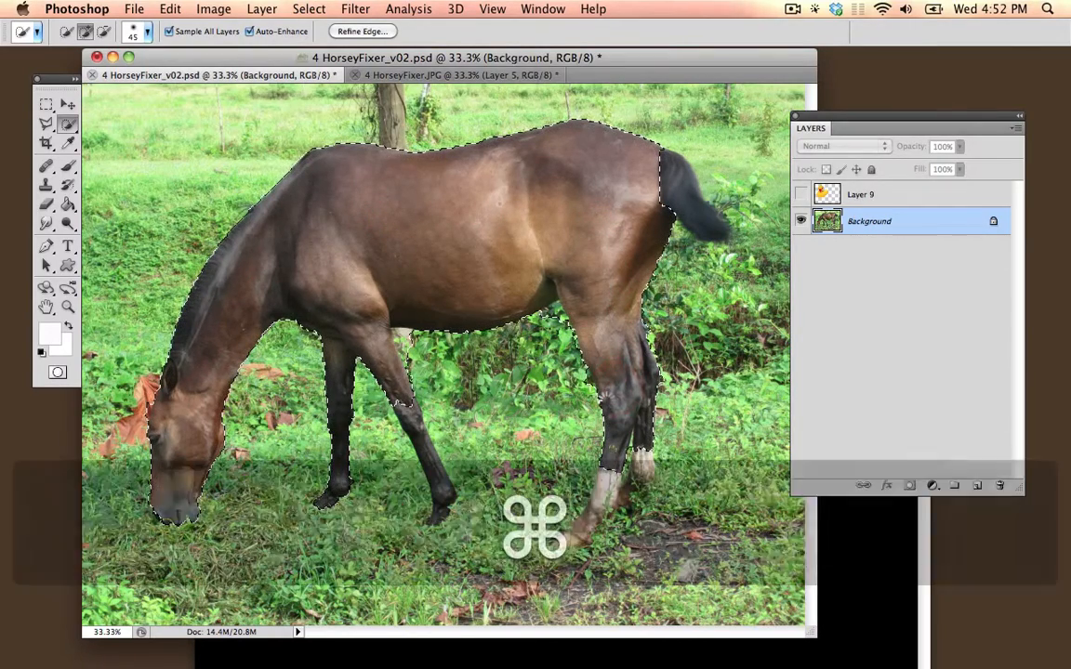
{"action": "key", "text": "super+c"}
{"action": "key", "text": "super+v"}
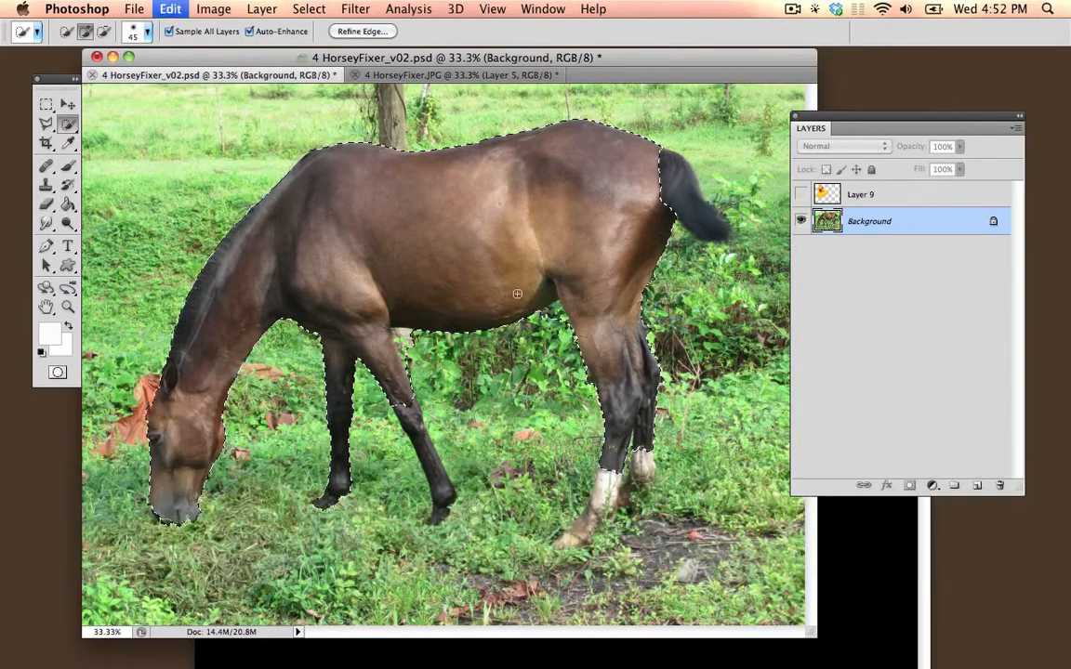
{"action": "left_click", "coordinate": [801, 249]}
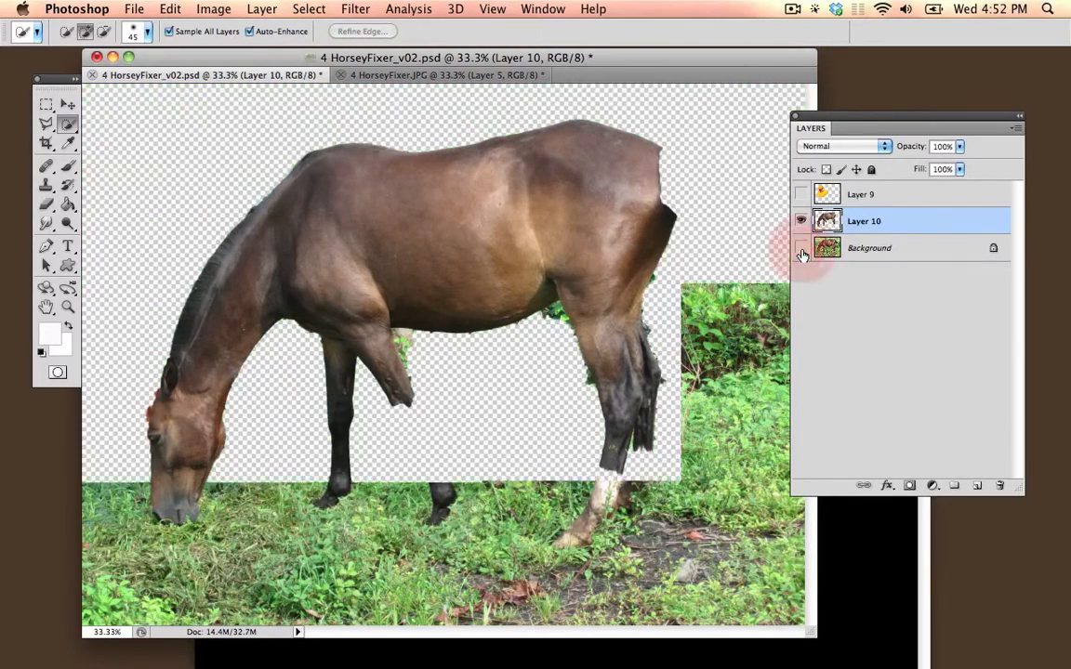
{"action": "left_click", "coordinate": [801, 248]}
Step: Place the horse layer above the duck layer, show the duck, and shift it toward the photo's left edge behind the horse
{"action": "left_click_drag", "start_coordinate": [909, 220], "coordinate": [899, 197]}
{"action": "left_click", "coordinate": [802, 223]}
{"action": "left_click", "coordinate": [868, 220]}
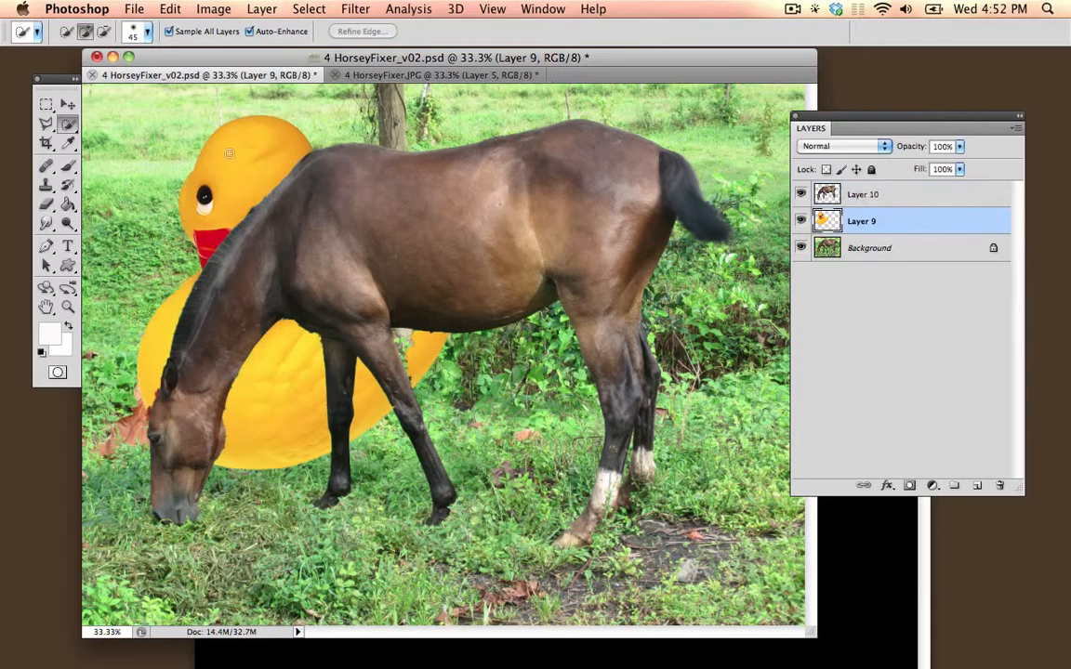
{"action": "left_click", "coordinate": [66, 107]}
{"action": "mouse_move", "coordinate": [221, 160]}
{"action": "left_mouse_down"}
{"action": "mouse_move", "coordinate": [171, 110]}
{"action": "mouse_move", "coordinate": [184, 124]}
{"action": "mouse_move", "coordinate": [176, 111]}
{"action": "mouse_move", "coordinate": [185, 192]}
{"action": "left_mouse_up"}
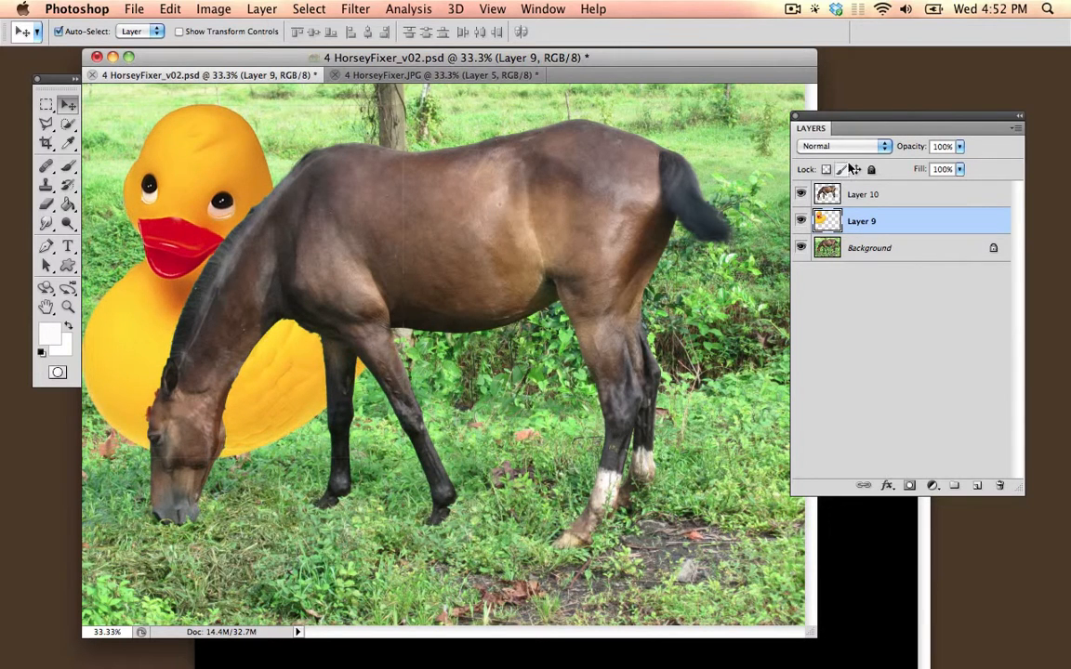
Step: Apply Levels to the duck on Layer 9 with the Red channel's midtone input level set to 0.42
{"action": "left_click", "coordinate": [213, 9]}
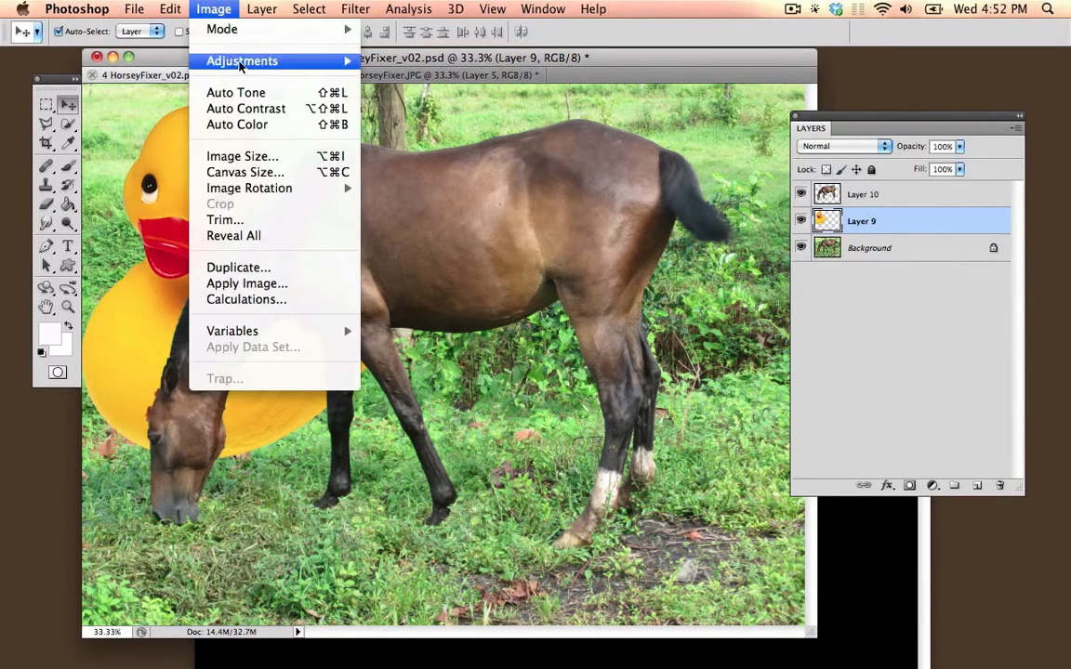
{"action": "mouse_move", "coordinate": [316, 60]}
{"action": "left_click", "coordinate": [401, 78]}
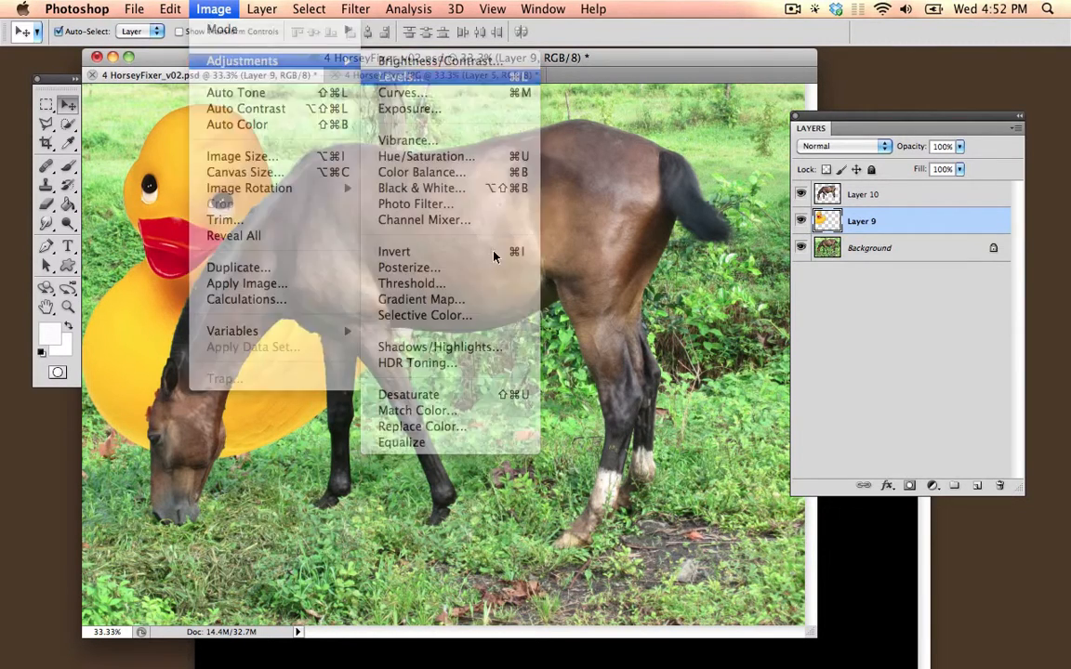
{"action": "left_click_drag", "start_coordinate": [793, 414], "coordinate": [846, 416]}
{"action": "left_click", "coordinate": [758, 289]}
{"action": "left_click", "coordinate": [772, 303]}
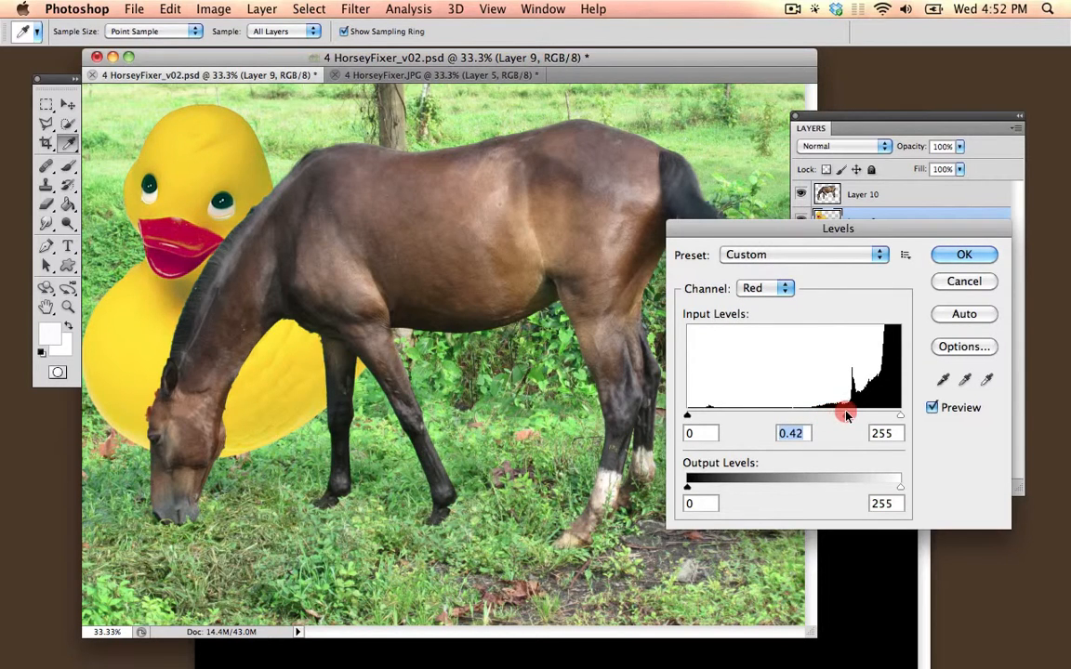
{"action": "left_click", "coordinate": [962, 257]}
{"action": "key", "text": "v"}
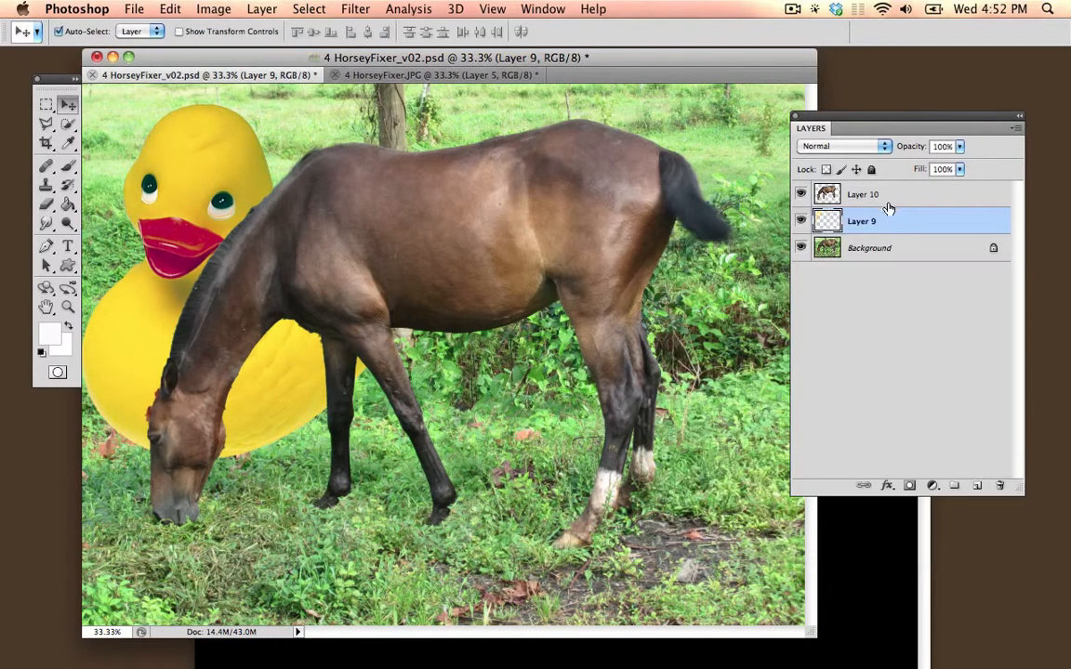
Step: Duplicate the isolated horse layer, Layer 10
{"action": "left_click", "coordinate": [904, 203]}
{"action": "double_click", "coordinate": [912, 202]}
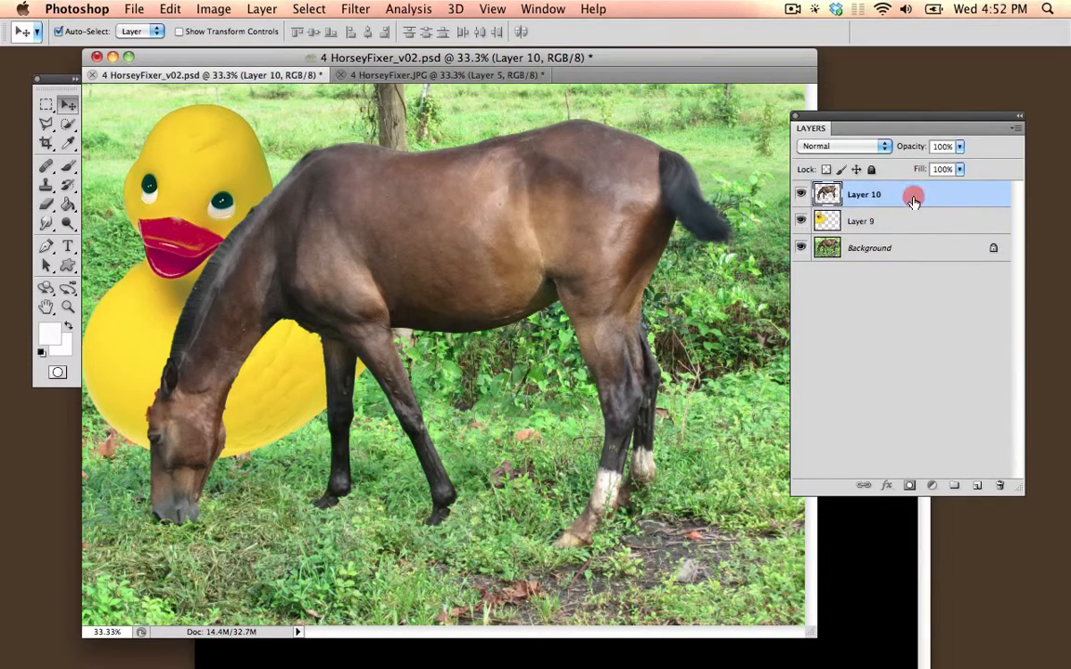
{"action": "key", "text": "Escape"}
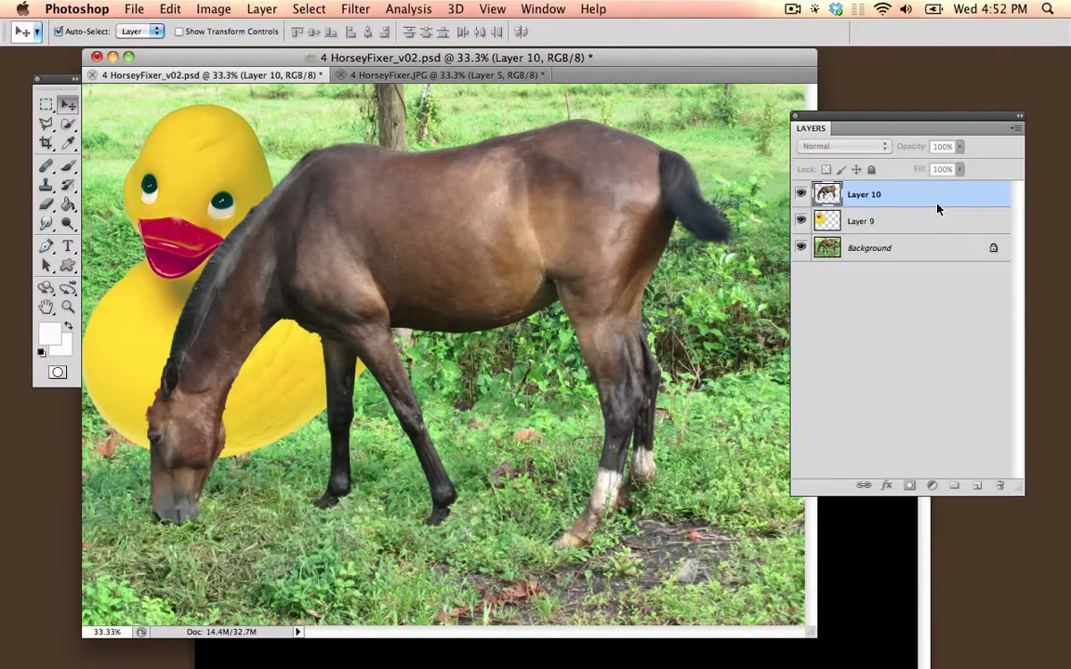
{"action": "left_click_drag", "start_coordinate": [937, 203], "coordinate": [977, 484]}
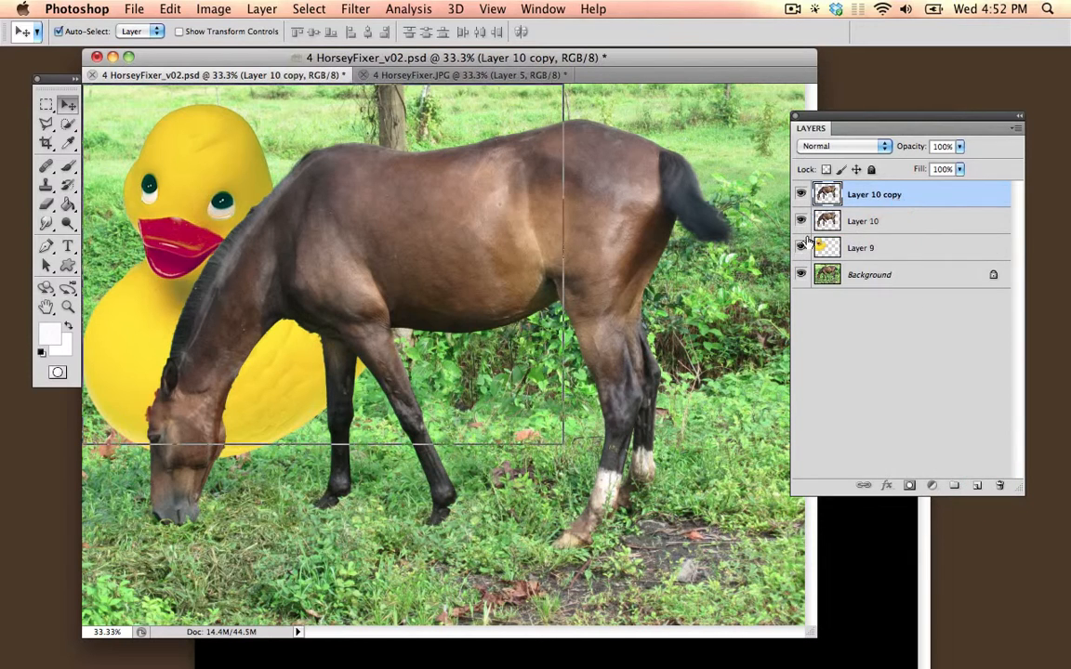
Step: Turn the horse on Layer 10 solid white by applying Levels with the RGB white input level set to 2
{"action": "left_click", "coordinate": [953, 228]}
{"action": "left_click", "coordinate": [216, 11]}
{"action": "mouse_move", "coordinate": [217, 59]}
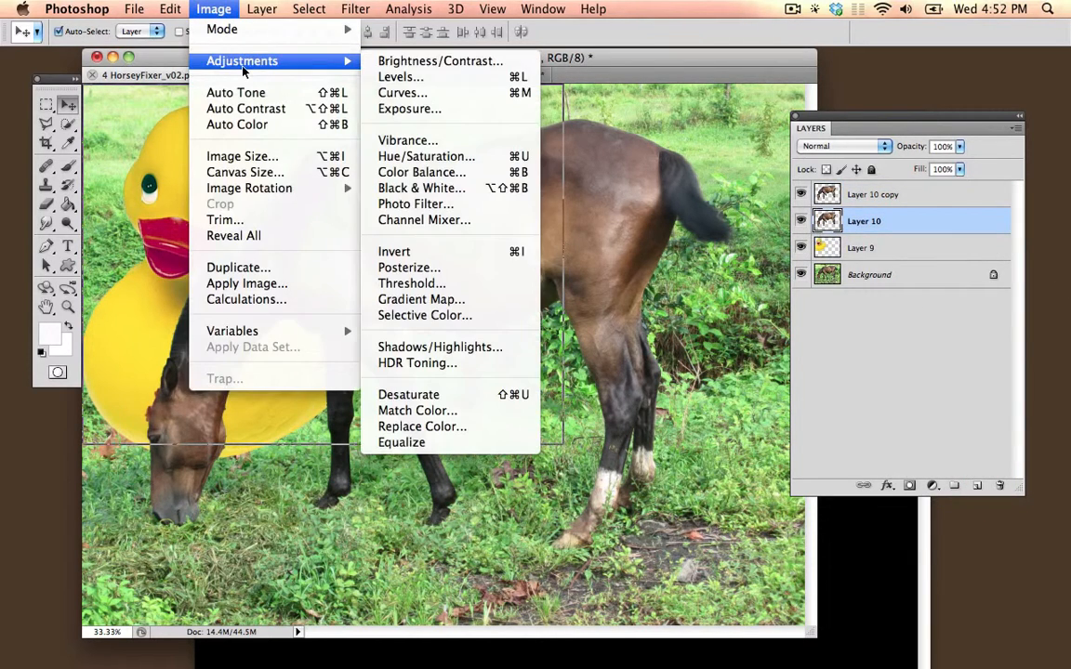
{"action": "left_click", "coordinate": [449, 84]}
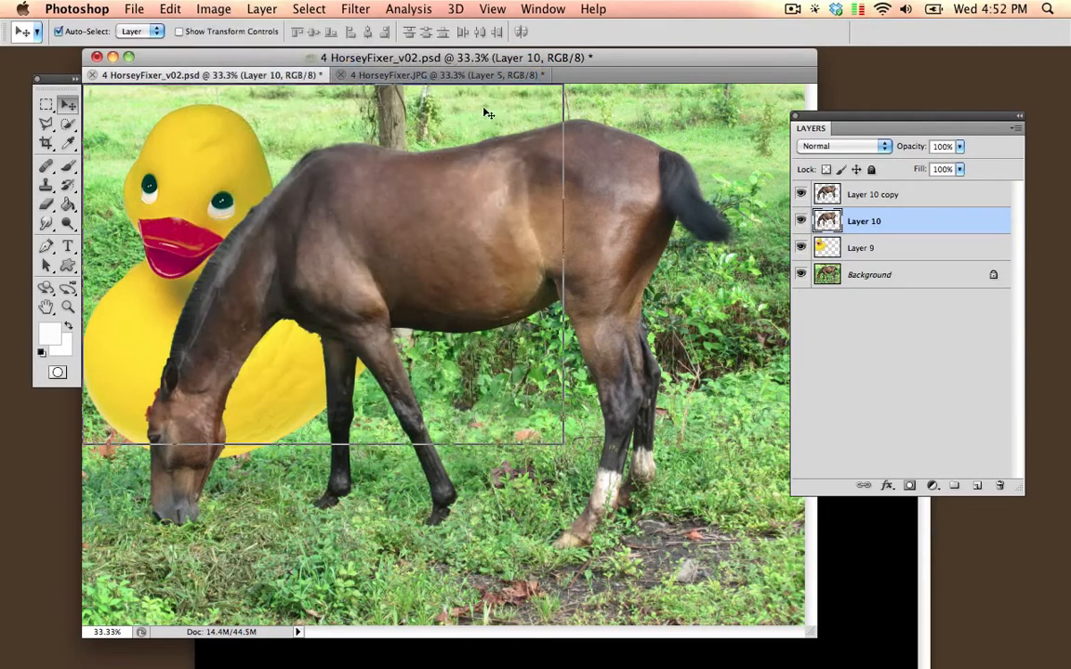
{"action": "left_click_drag", "start_coordinate": [898, 415], "coordinate": [737, 420]}
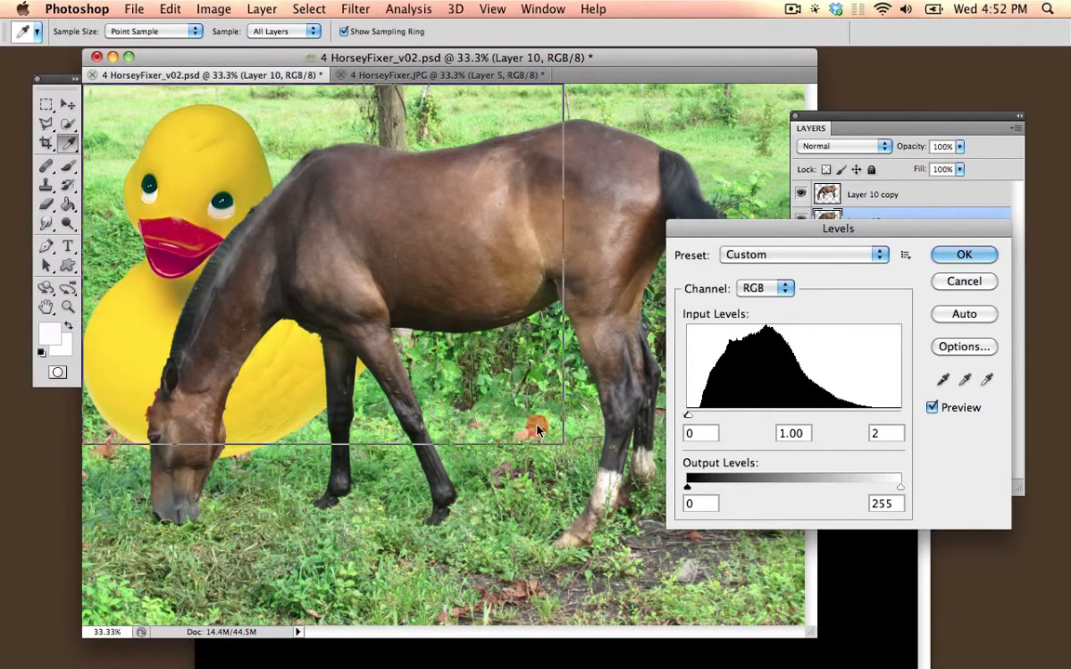
{"action": "left_click", "coordinate": [962, 255]}
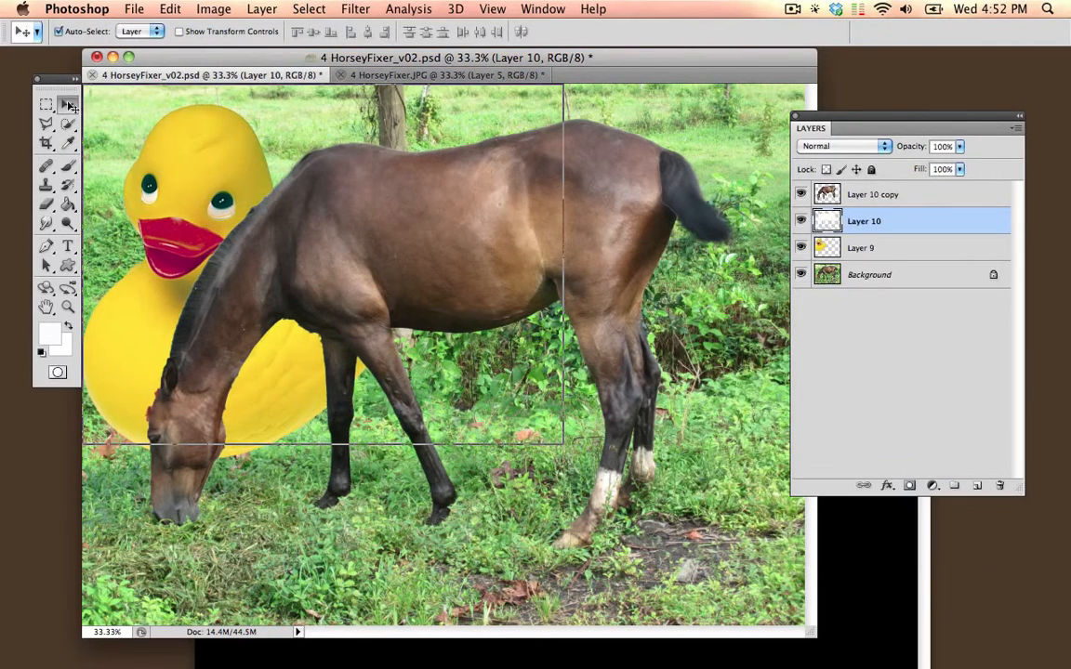
Step: Offset the white horse silhouette on Layer 10 slightly downward from the horse above it and invert it to black
{"action": "key", "text": "super+t"}
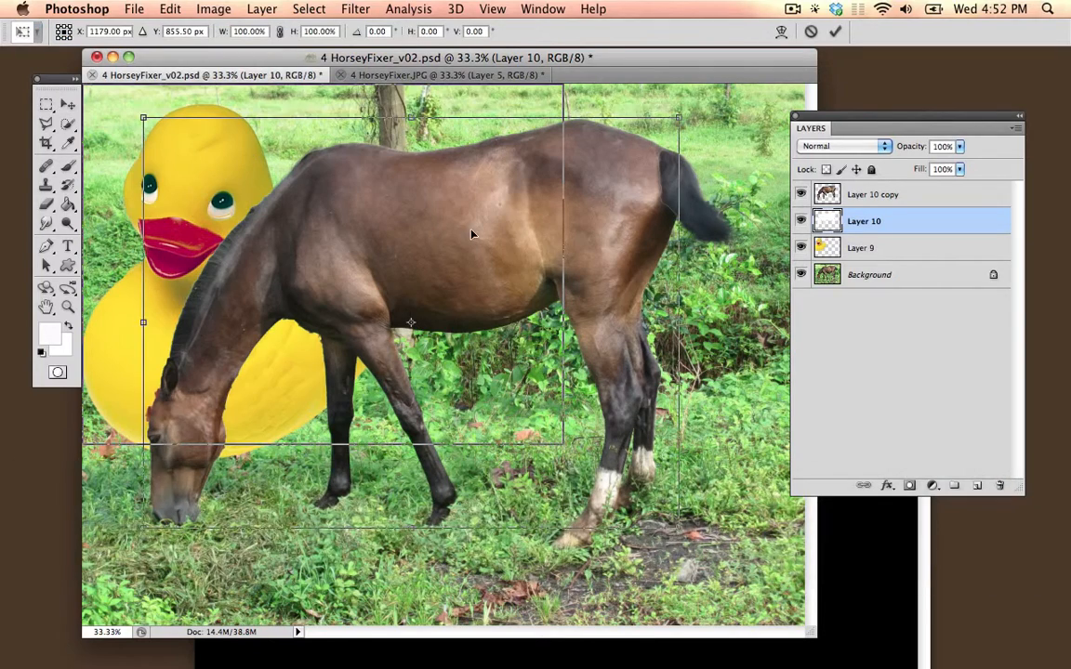
{"action": "left_click_drag", "start_coordinate": [472, 277], "coordinate": [470, 274]}
{"action": "key", "text": "Return"}
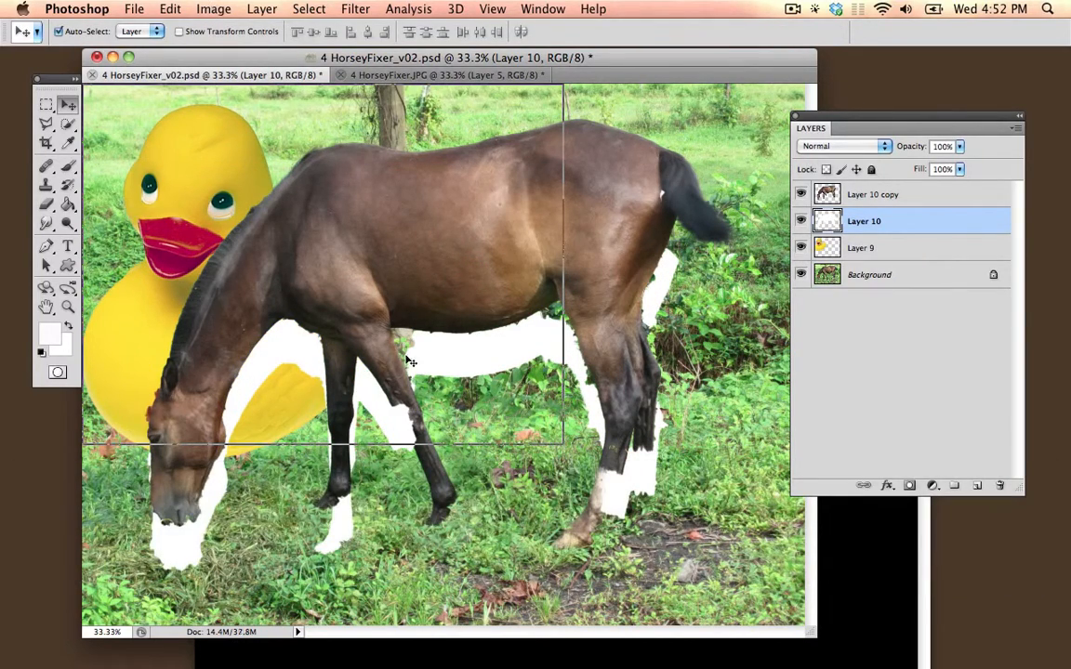
{"action": "key", "text": "super+i"}
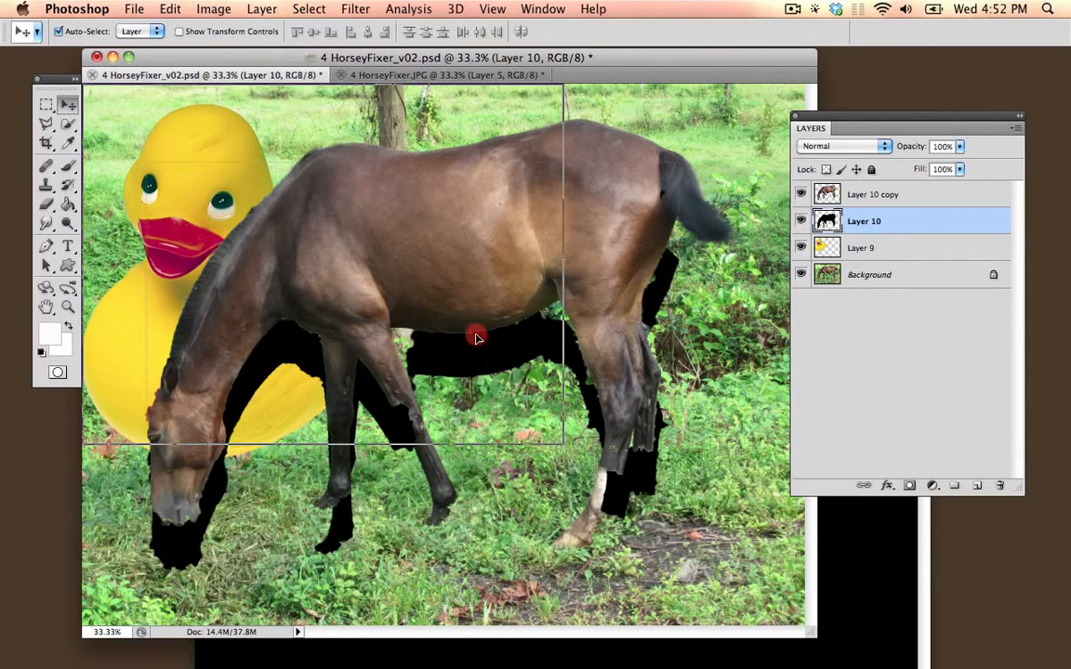
Step: Soften the black silhouette on Layer 10 into a shadow with a Gaussian Blur of 29.0 pixels radius
{"action": "left_click", "coordinate": [406, 8]}
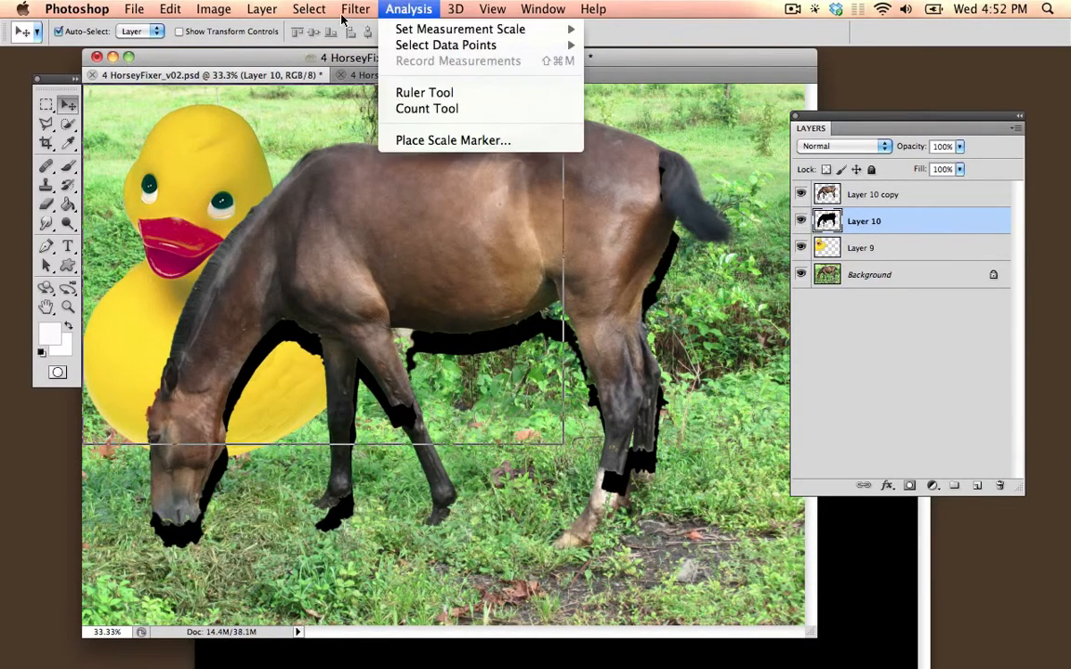
{"action": "mouse_move", "coordinate": [344, 14]}
{"action": "mouse_move", "coordinate": [421, 172]}
{"action": "left_click", "coordinate": [555, 175]}
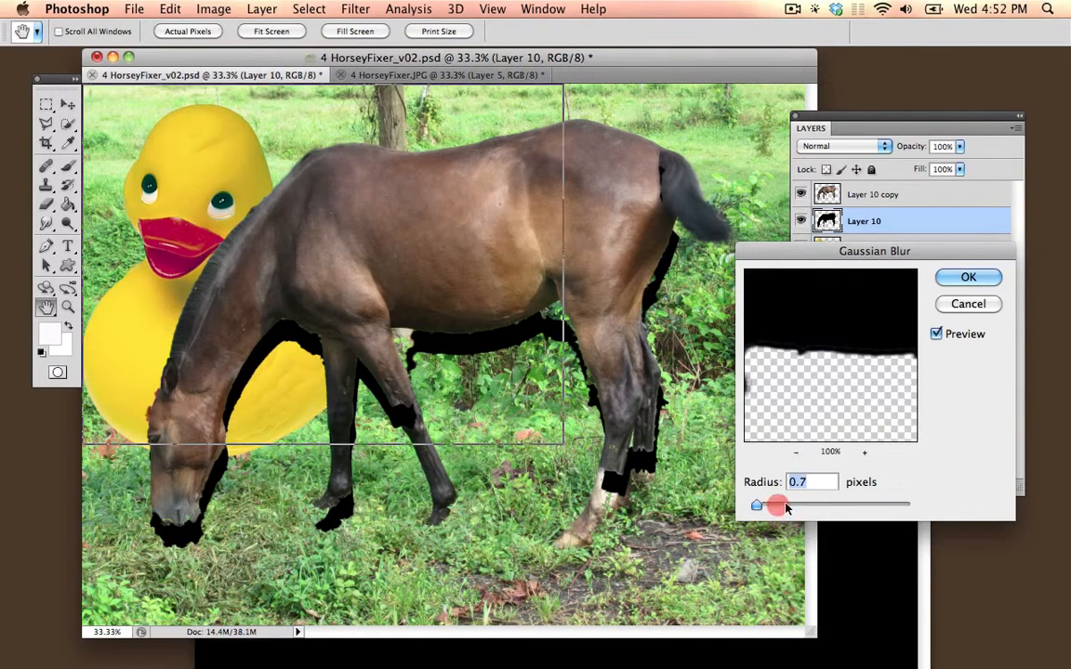
{"action": "left_click_drag", "start_coordinate": [785, 506], "coordinate": [833, 504]}
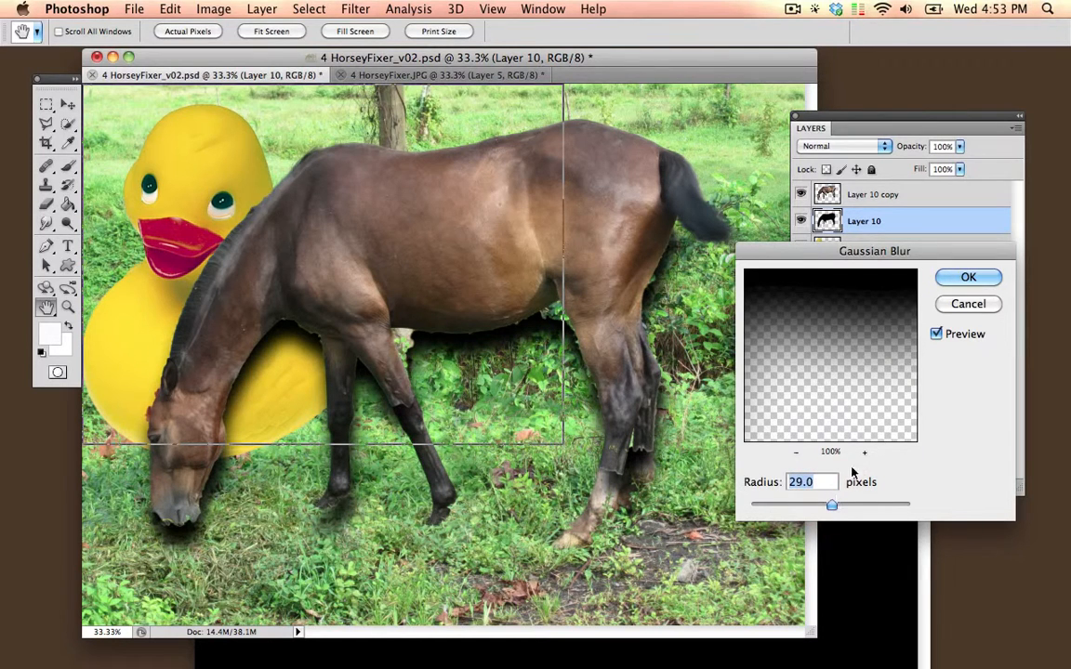
{"action": "left_click", "coordinate": [968, 278]}
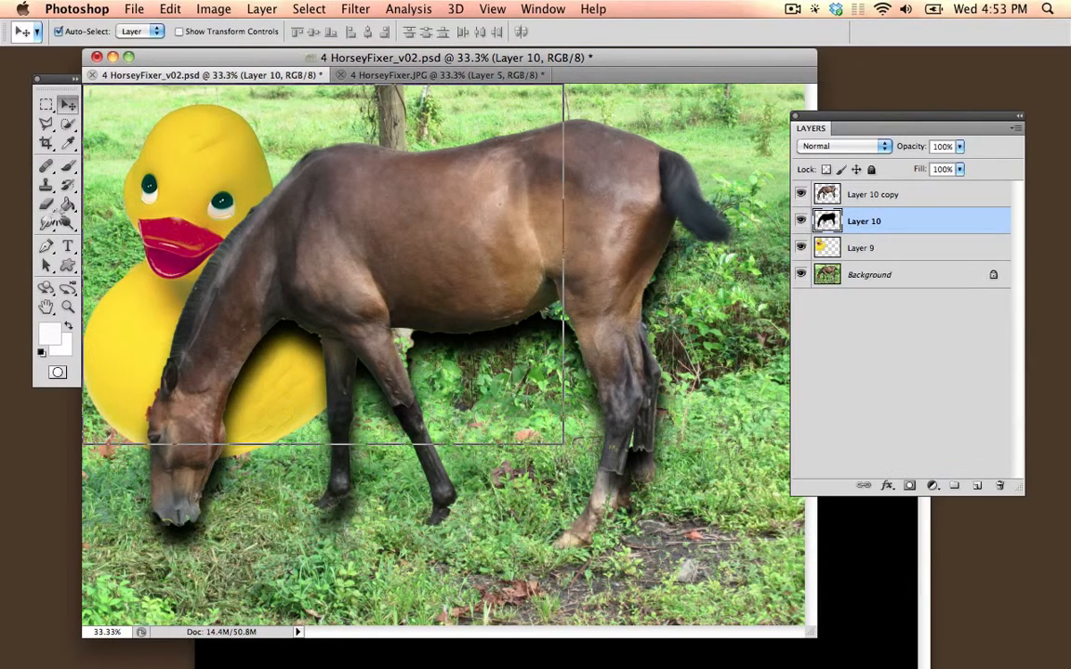
Step: Erase the Layer 10 shadow everywhere except on the duck with the 150 px Eraser, and set the layer's opacity to 60%
{"action": "left_click", "coordinate": [45, 204]}
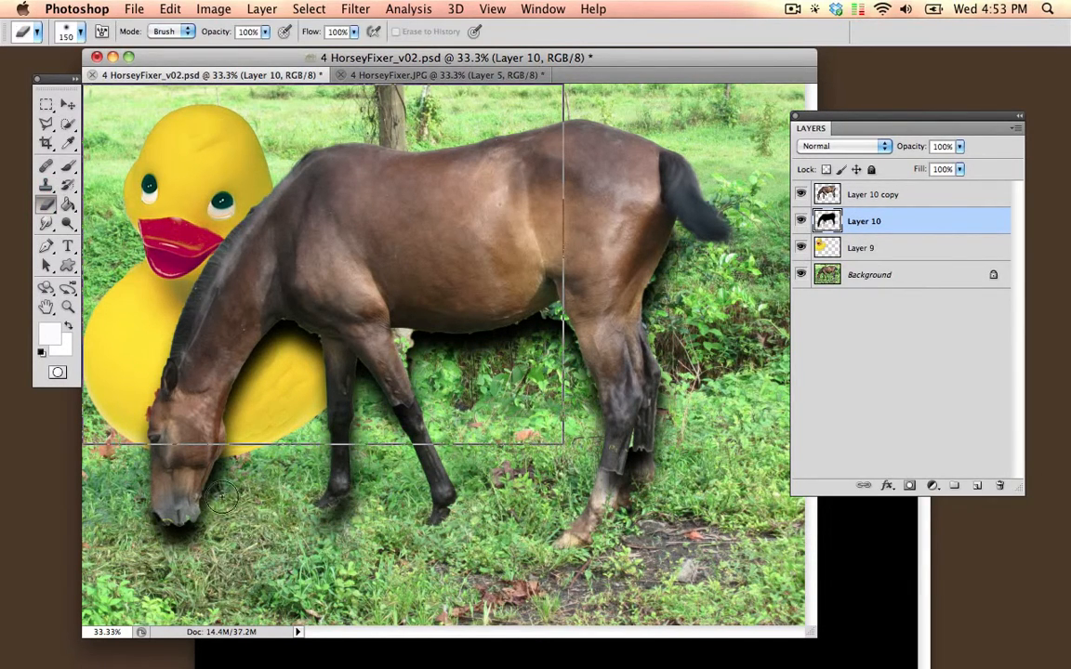
{"action": "mouse_move", "coordinate": [222, 498]}
{"action": "left_mouse_down"}
{"action": "mouse_move", "coordinate": [172, 478]}
{"action": "mouse_move", "coordinate": [229, 469]}
{"action": "mouse_move", "coordinate": [186, 540]}
{"action": "mouse_move", "coordinate": [243, 544]}
{"action": "left_mouse_up"}
{"action": "mouse_move", "coordinate": [404, 355]}
{"action": "left_mouse_down"}
{"action": "mouse_move", "coordinate": [389, 401]}
{"action": "mouse_move", "coordinate": [321, 390]}
{"action": "mouse_move", "coordinate": [316, 465]}
{"action": "mouse_move", "coordinate": [414, 489]}
{"action": "mouse_move", "coordinate": [382, 359]}
{"action": "mouse_move", "coordinate": [540, 327]}
{"action": "mouse_move", "coordinate": [626, 443]}
{"action": "mouse_move", "coordinate": [655, 231]}
{"action": "mouse_move", "coordinate": [609, 523]}
{"action": "mouse_move", "coordinate": [555, 455]}
{"action": "mouse_move", "coordinate": [623, 186]}
{"action": "mouse_move", "coordinate": [643, 356]}
{"action": "mouse_move", "coordinate": [508, 306]}
{"action": "left_mouse_up"}
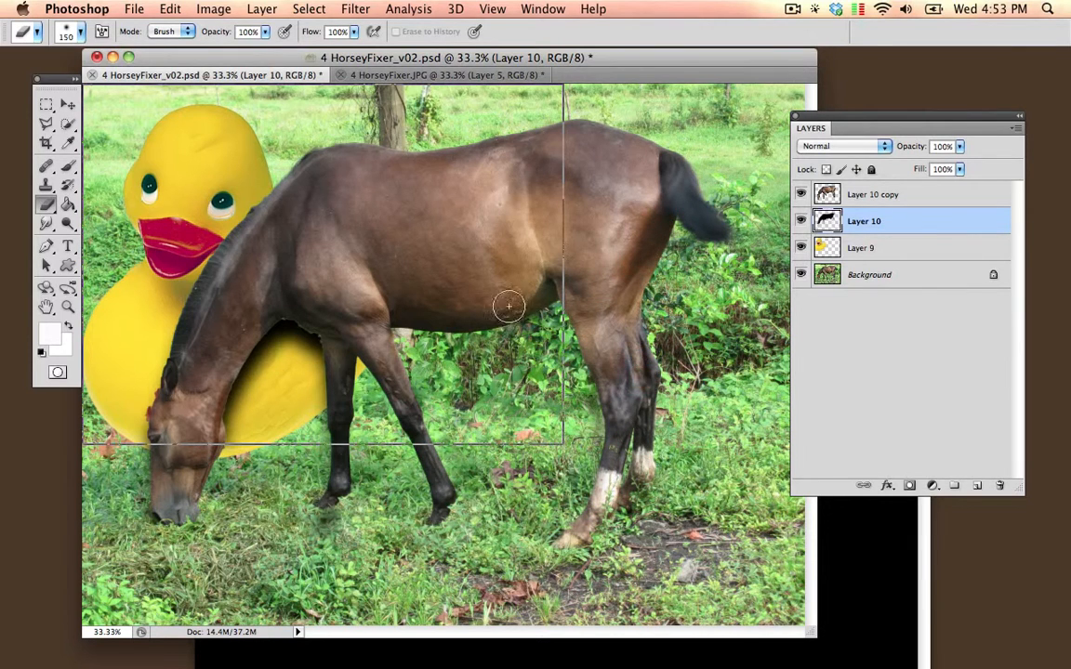
{"action": "left_click", "coordinate": [960, 147]}
{"action": "left_click_drag", "start_coordinate": [957, 169], "coordinate": [930, 172]}
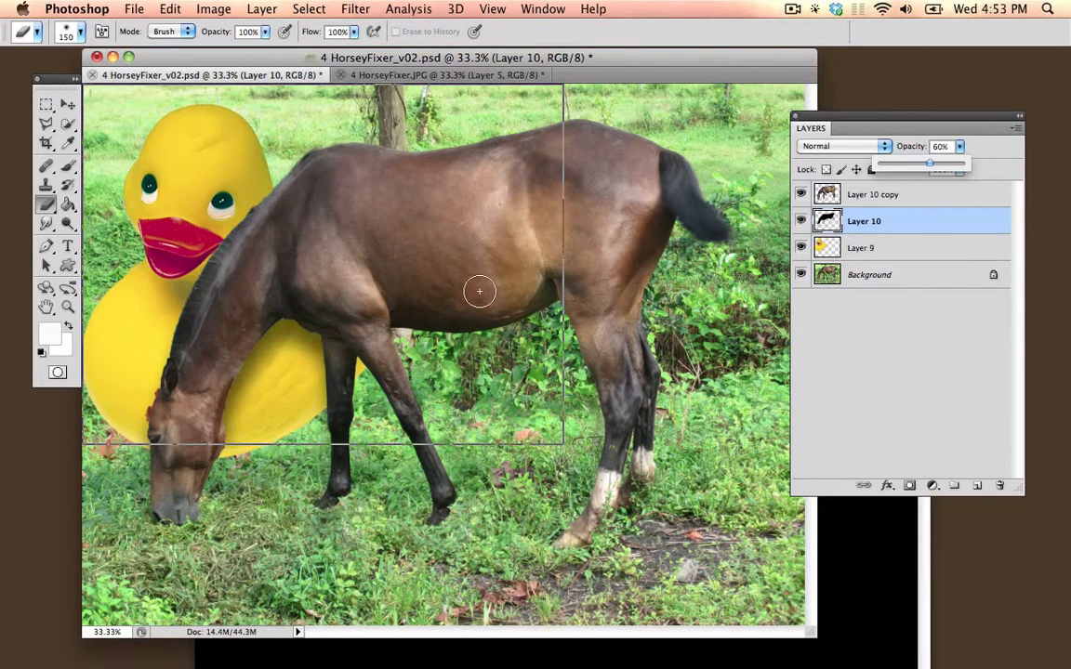
Step: Compare the composite with the earlier version in 4 HorseyFixer.JPG, and return to 4 HorseyFixer_v02.psd
{"action": "left_click_drag", "start_coordinate": [591, 57], "coordinate": [582, 58]}
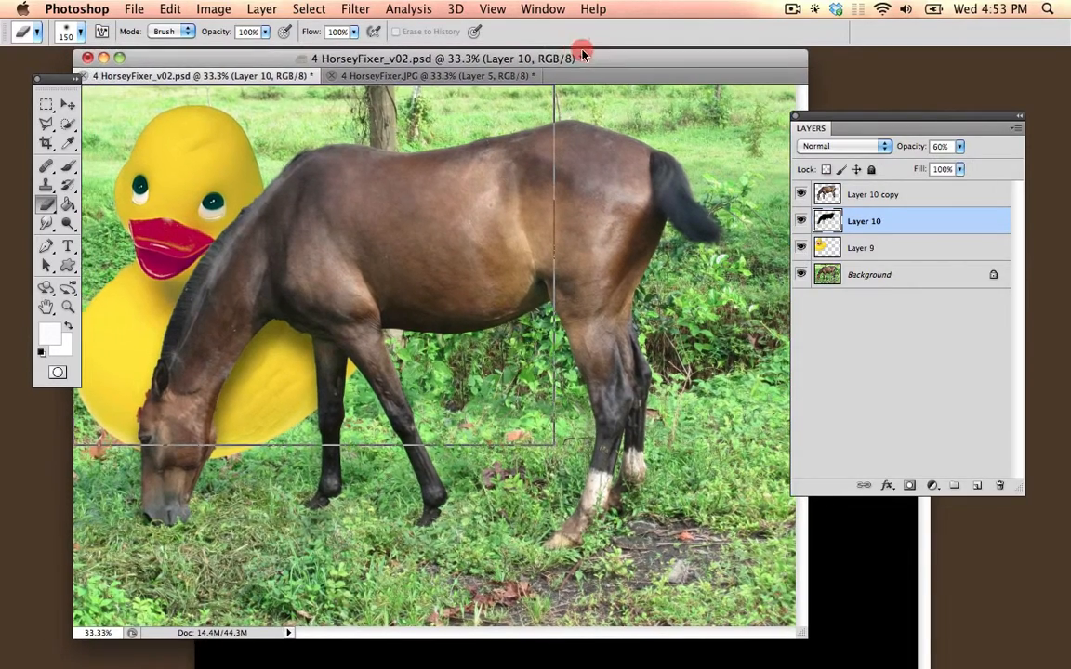
{"action": "left_click", "coordinate": [401, 76]}
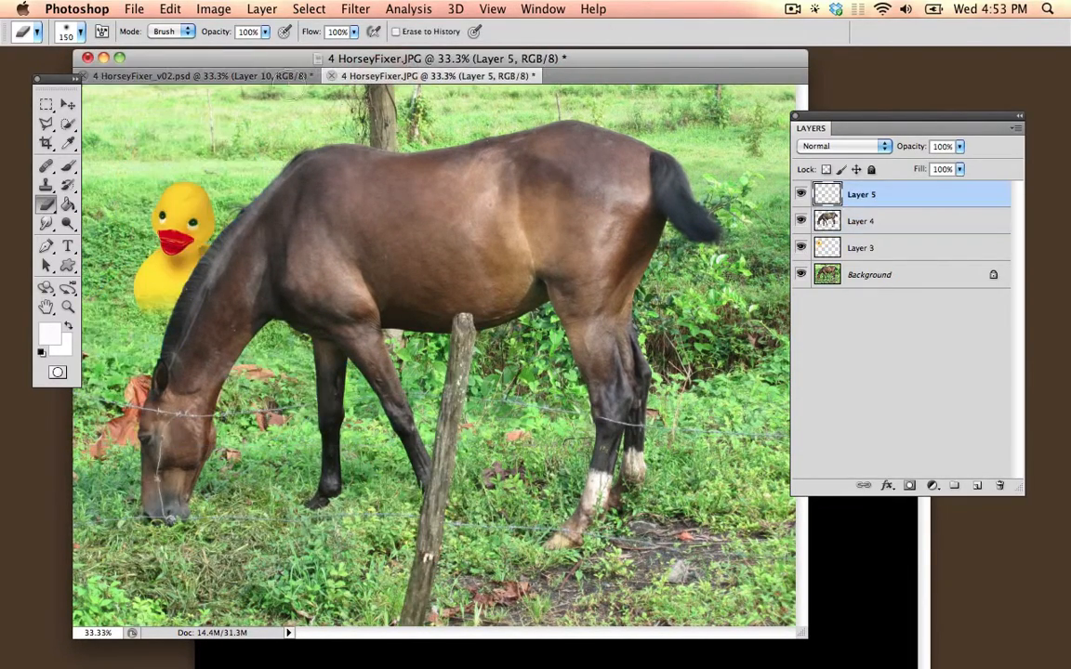
{"action": "left_click", "coordinate": [247, 73]}
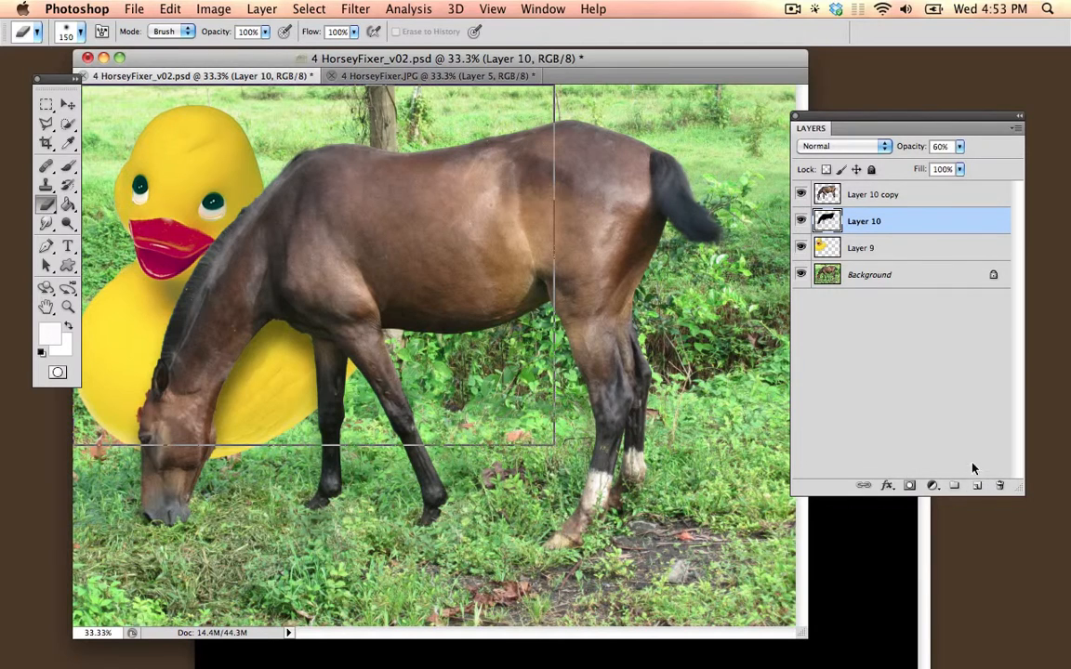
Step: Add a Levels adjustment layer above Layer 10 copy with RGB input levels of 14 for shadows and 0.38 for midtones
{"action": "left_click", "coordinate": [916, 194]}
{"action": "left_click", "coordinate": [932, 485]}
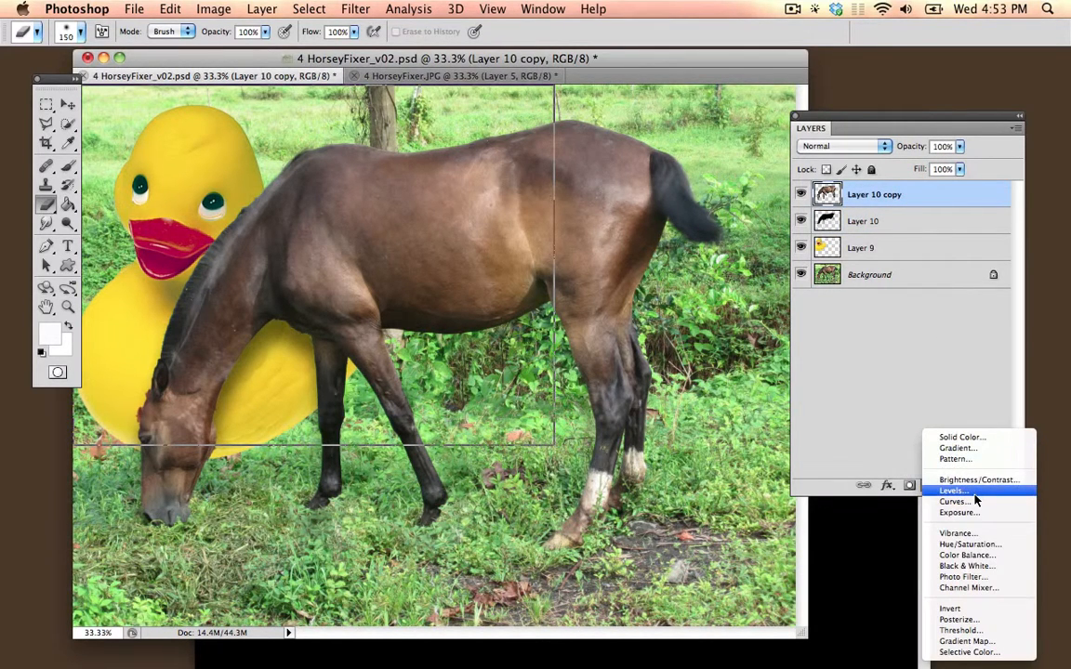
{"action": "left_click", "coordinate": [890, 447]}
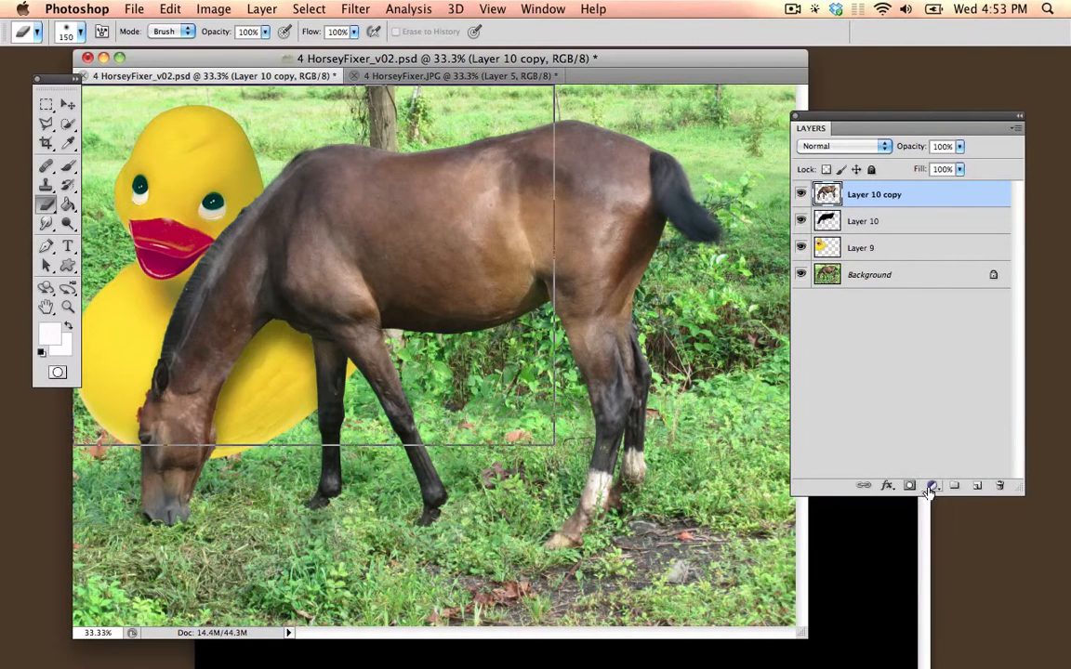
{"action": "left_click", "coordinate": [911, 485]}
{"action": "left_click", "coordinate": [939, 492]}
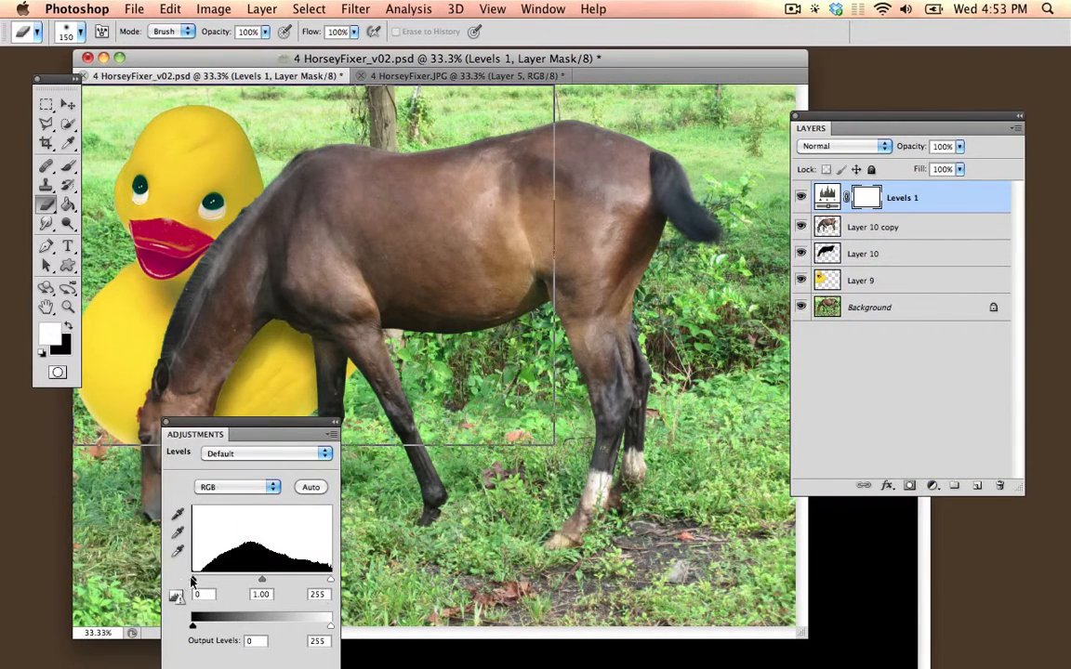
{"action": "left_click_drag", "start_coordinate": [192, 581], "coordinate": [300, 581]}
Step: Set the Red channel's midtone input level to 1.39 on the Levels 1 adjustment layer and close its settings
{"action": "left_click", "coordinate": [255, 489]}
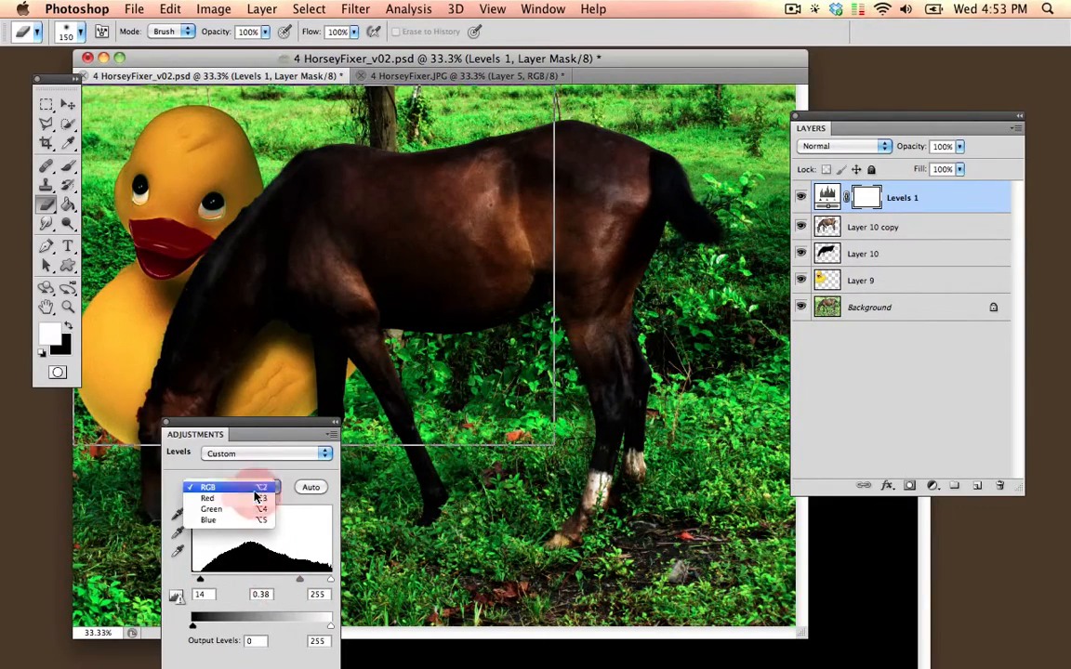
{"action": "left_click", "coordinate": [256, 492]}
{"action": "left_click", "coordinate": [253, 490]}
{"action": "left_click", "coordinate": [251, 501]}
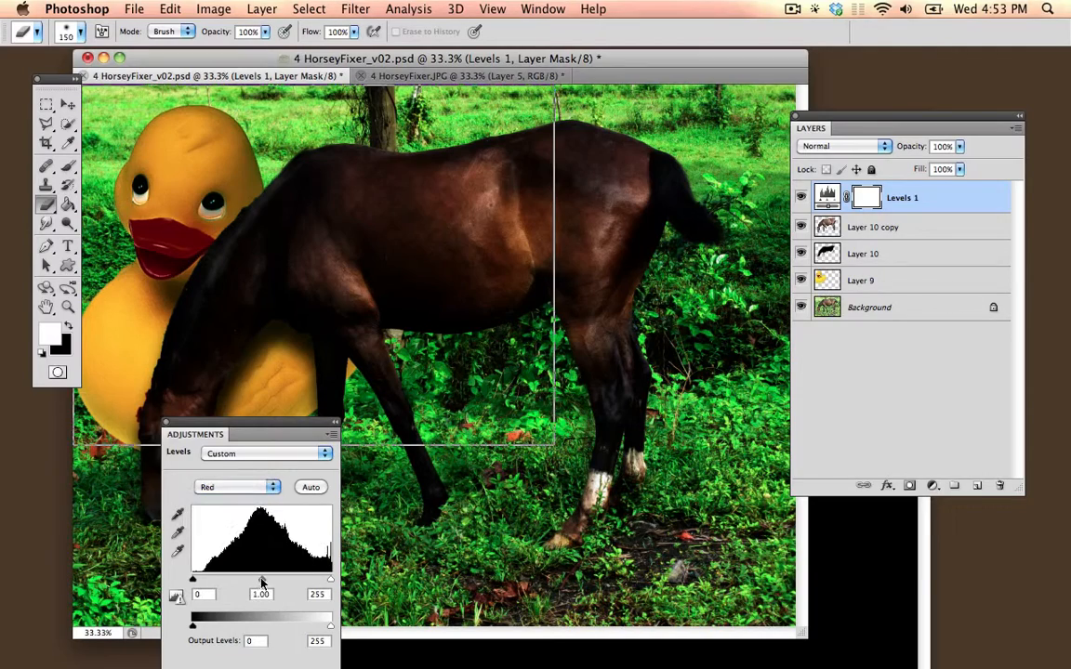
{"action": "mouse_move", "coordinate": [262, 581]}
{"action": "left_mouse_down"}
{"action": "mouse_move", "coordinate": [296, 581]}
{"action": "mouse_move", "coordinate": [245, 579]}
{"action": "left_mouse_up"}
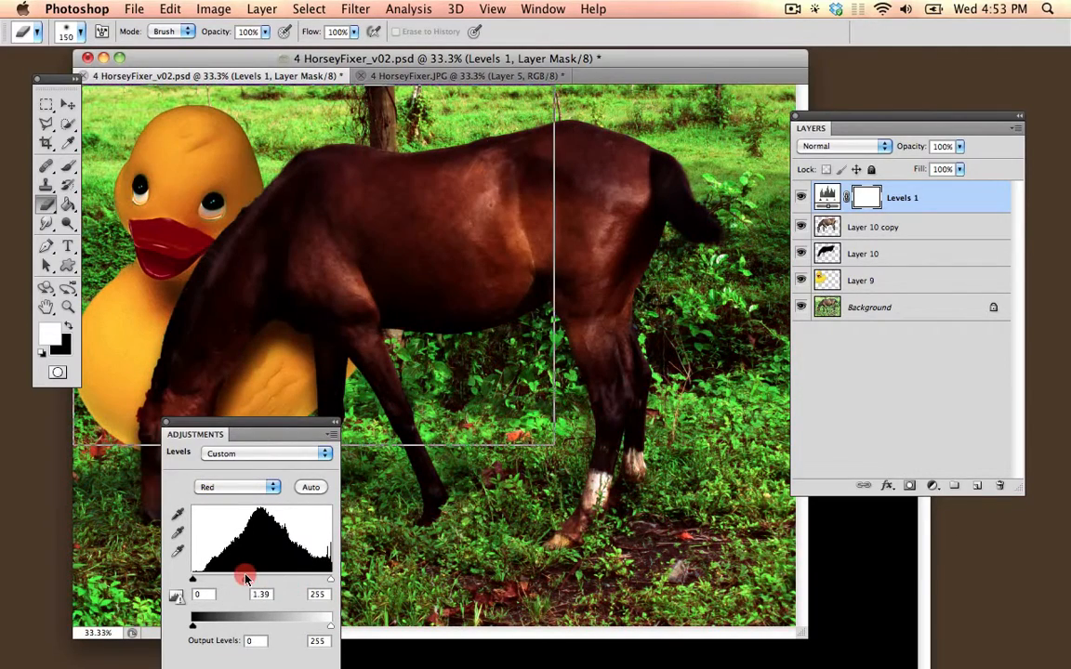
{"action": "left_click", "coordinate": [167, 423]}
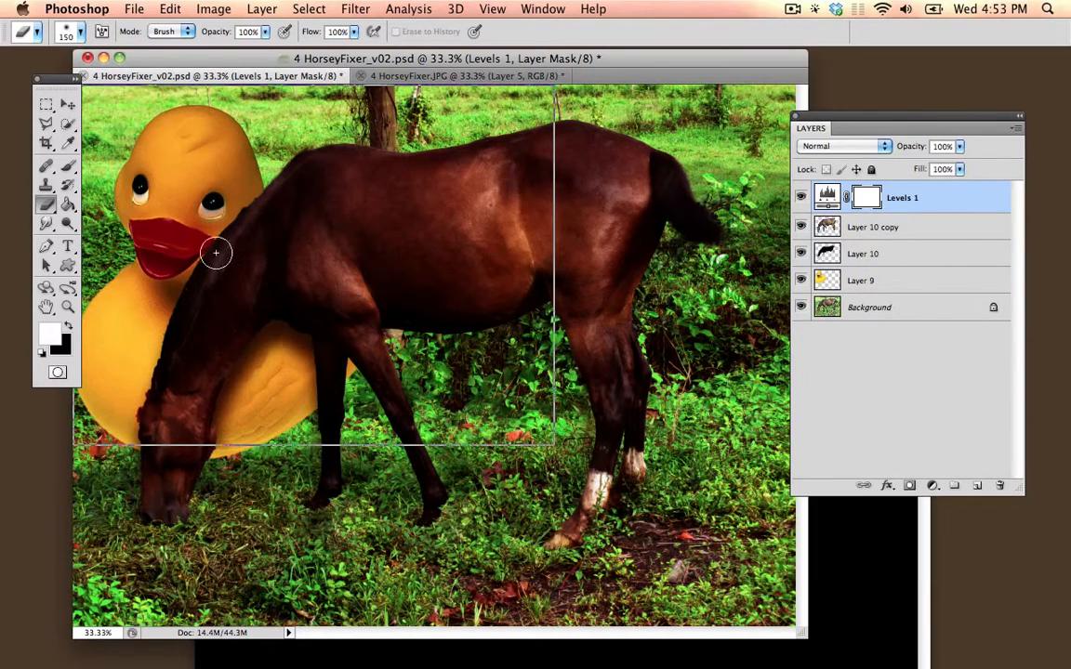
{"action": "left_click", "coordinate": [46, 142]}
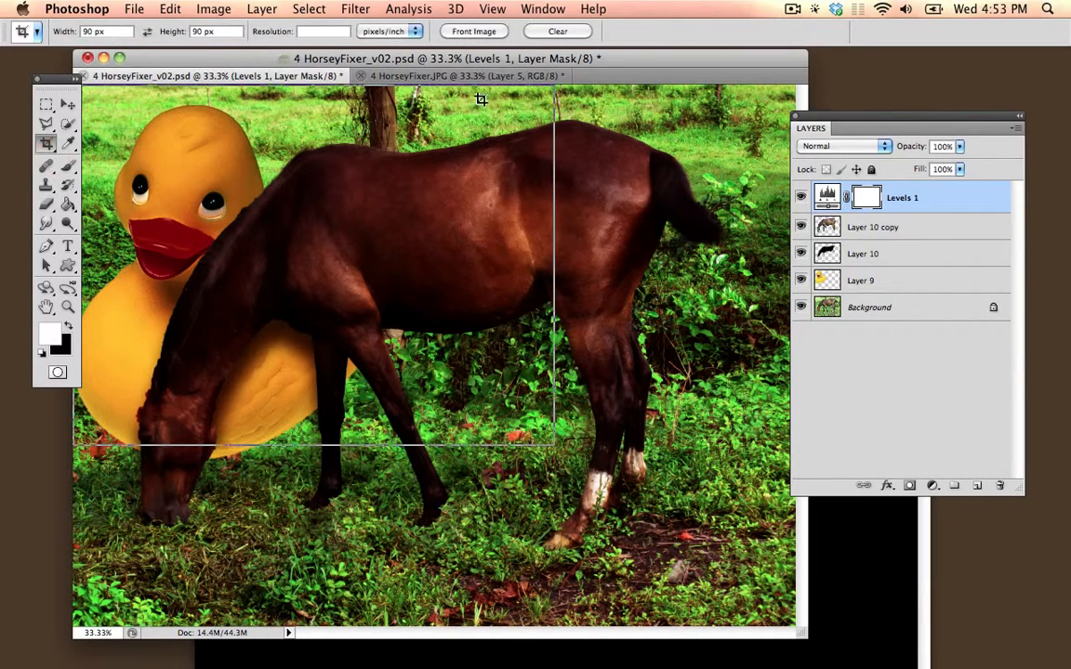
{"action": "left_click_drag", "start_coordinate": [484, 96], "coordinate": [86, 453]}
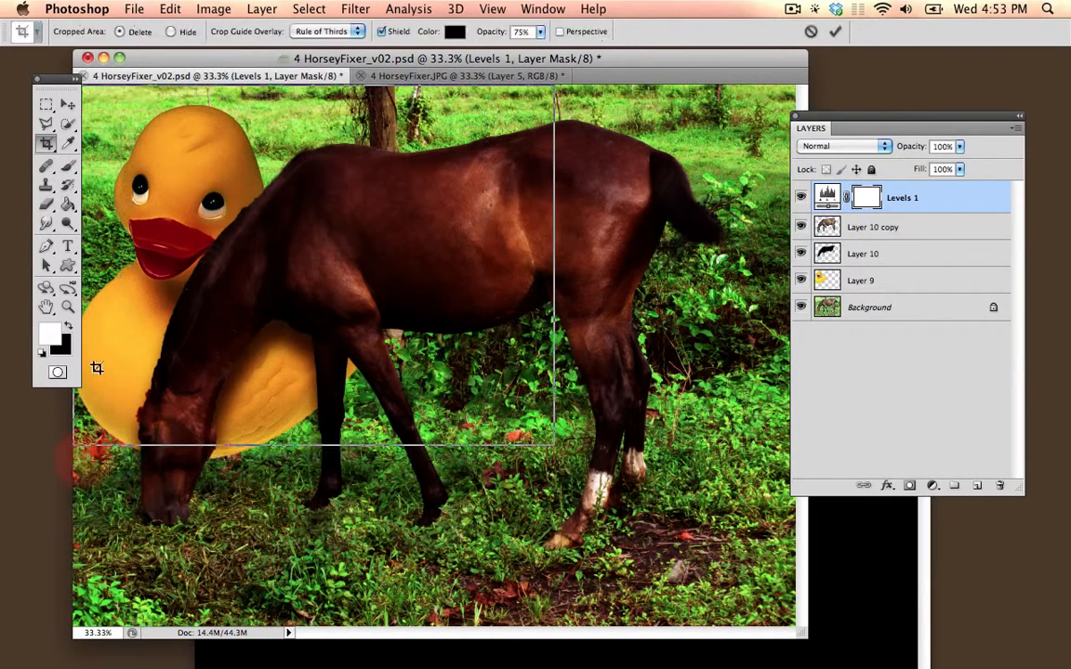
{"action": "key", "text": "Escape"}
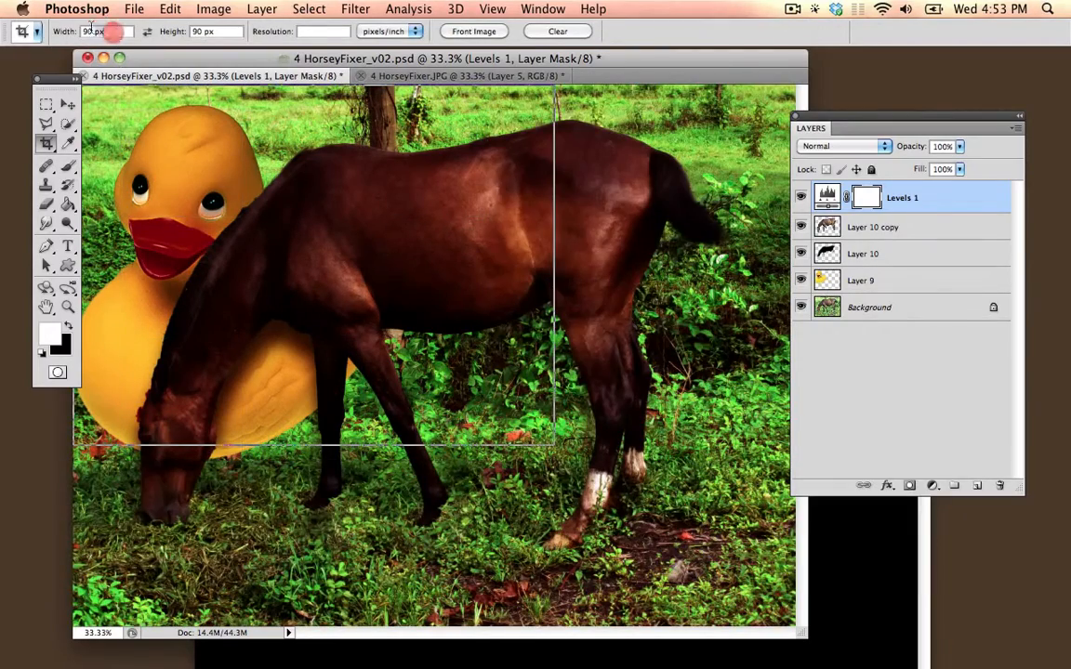
Step: Clear the Crop tool's fixed width and height, and crop the image to the duck and the front part of the horse
{"action": "key", "text": "BackSpace"}
{"action": "key", "text": "Tab"}
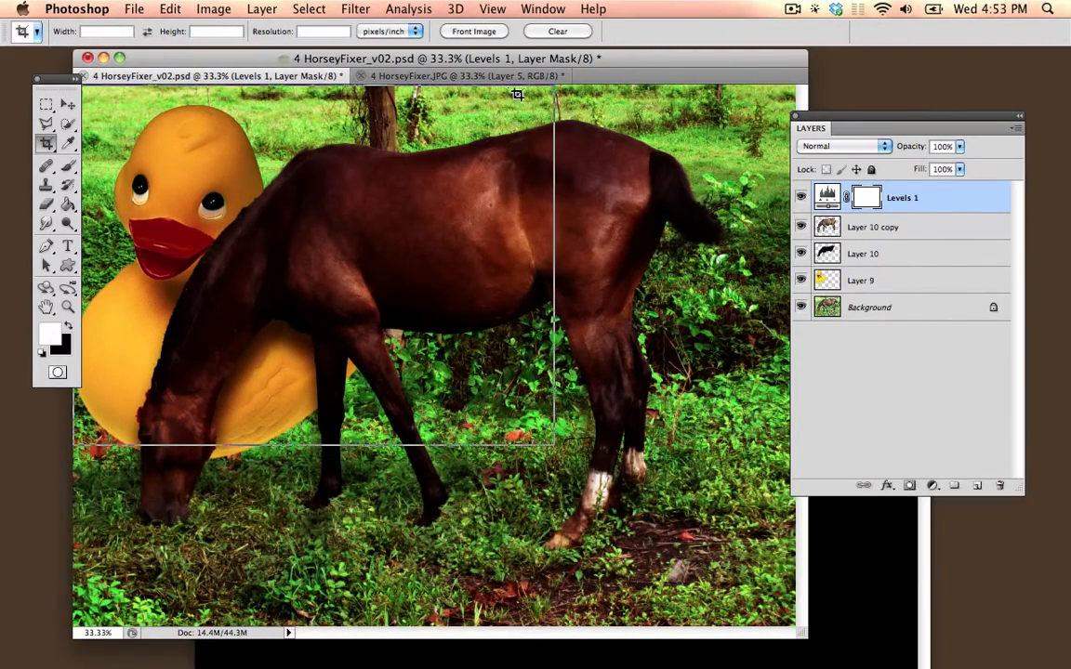
{"action": "left_click_drag", "start_coordinate": [518, 93], "coordinate": [64, 431]}
{"action": "key", "text": "Return"}
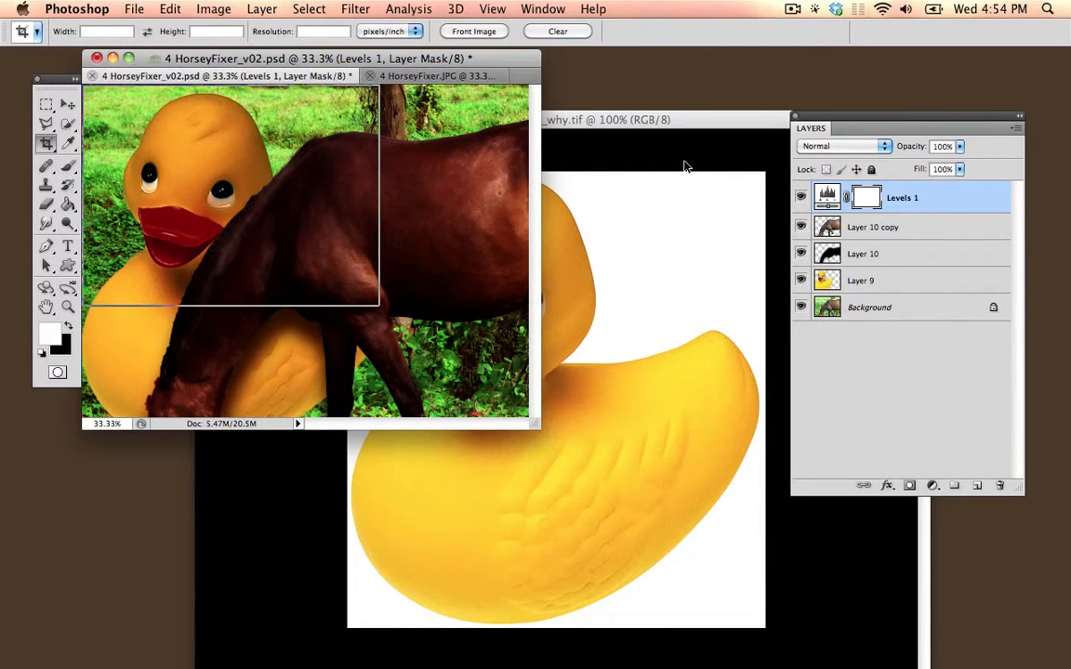
Step: Hide all layers from Levels 1 down to the Background, deselect them, and show them all again
{"action": "left_click_drag", "start_coordinate": [797, 204], "coordinate": [798, 330]}
{"action": "left_click", "coordinate": [829, 359]}
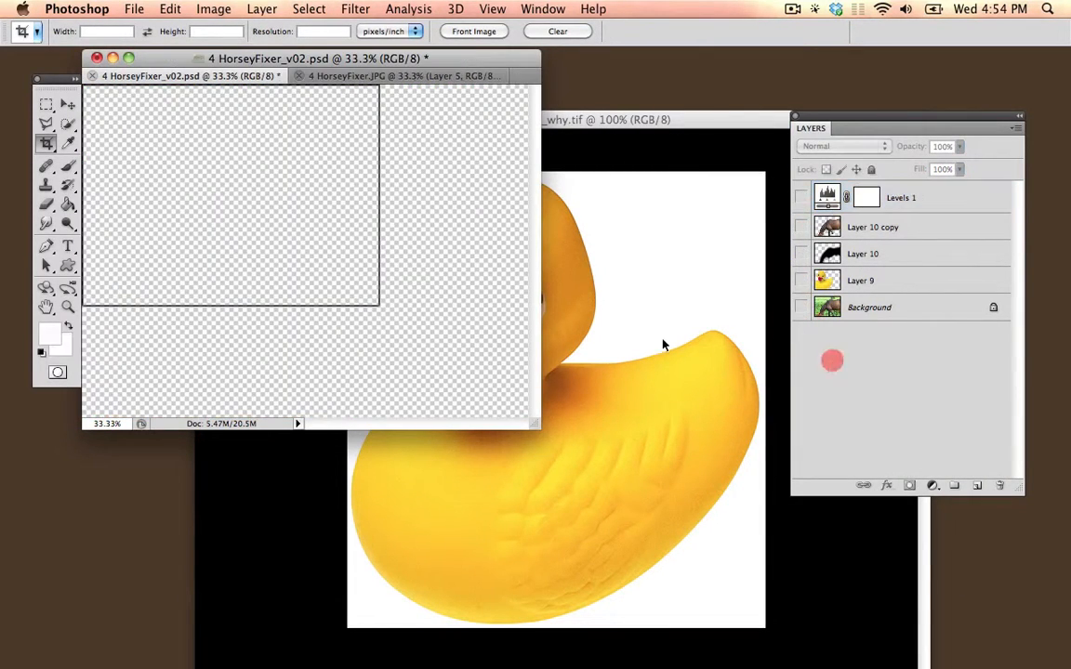
{"action": "key", "text": "v"}
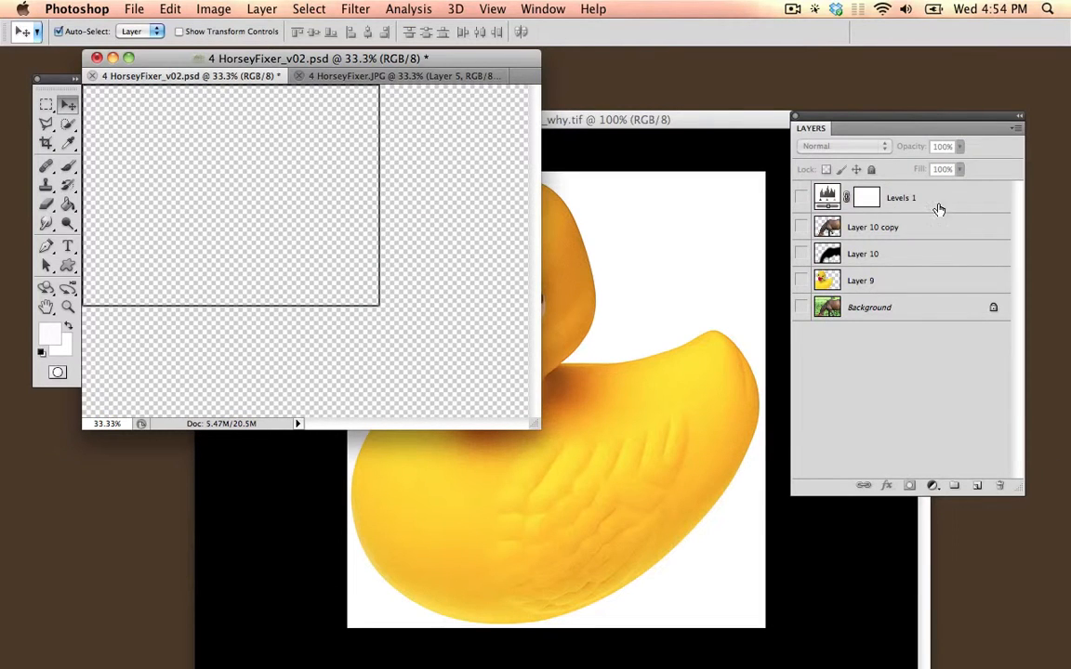
{"action": "left_click_drag", "start_coordinate": [805, 205], "coordinate": [804, 314]}
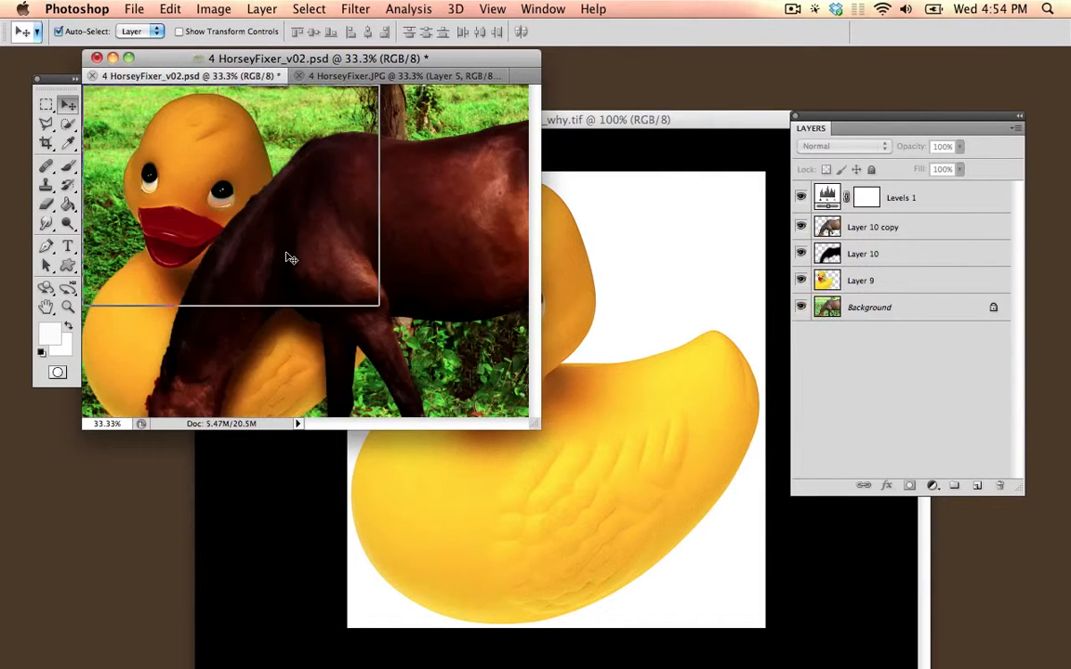
Step: Try Save As for the composite in TIFF format as a copy with Layers turned off
{"action": "left_click_drag", "start_coordinate": [330, 61], "coordinate": [397, 71]}
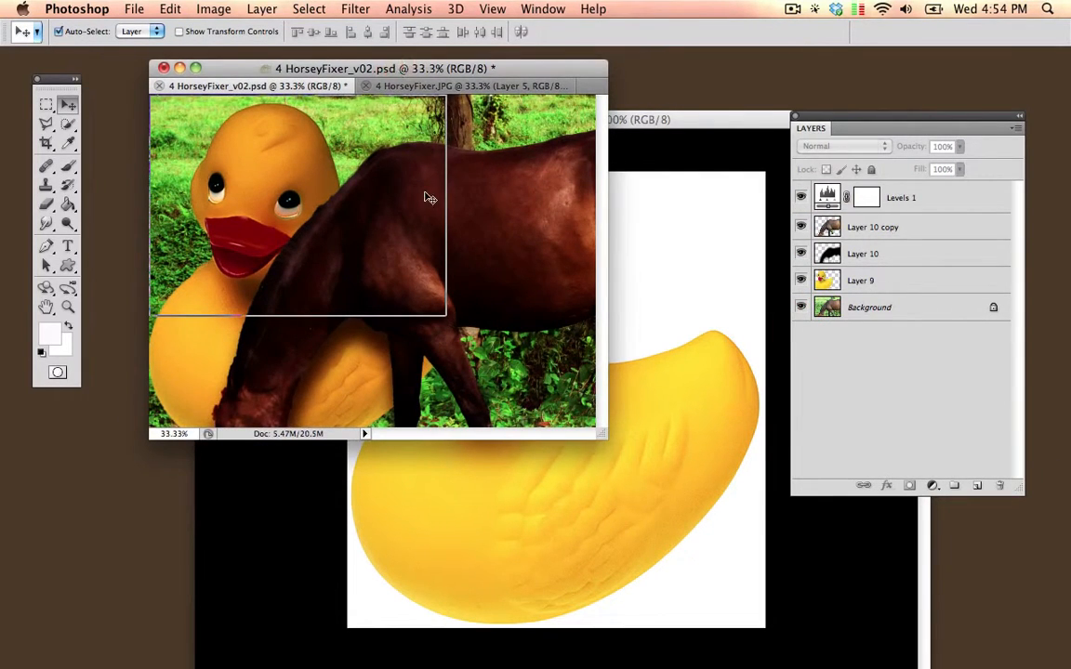
{"action": "left_click", "coordinate": [134, 9]}
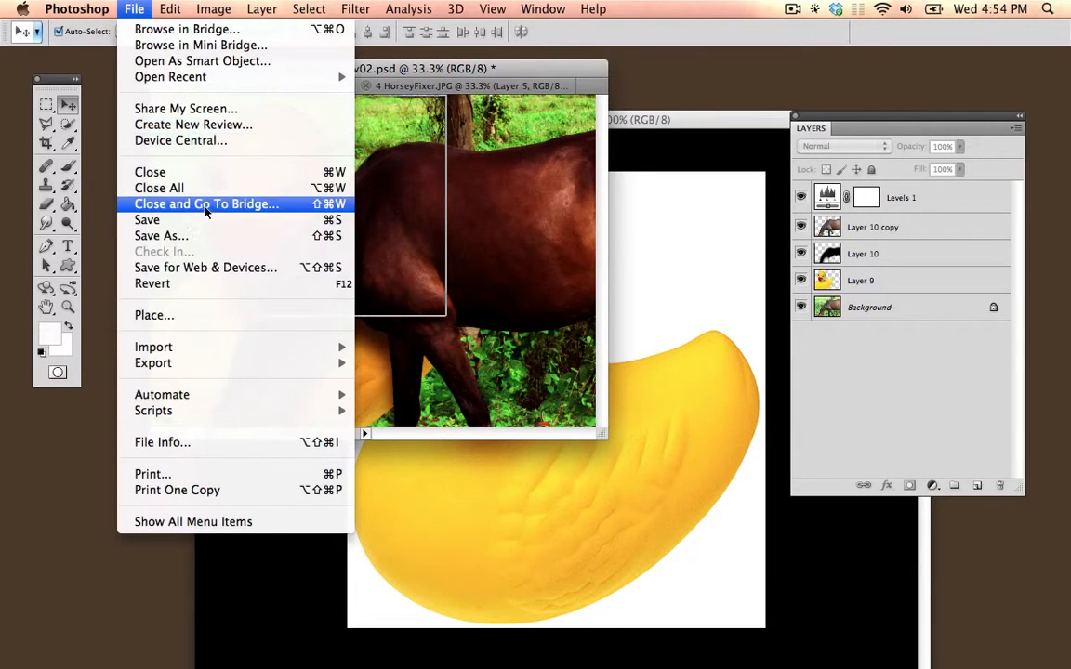
{"action": "left_click", "coordinate": [209, 235]}
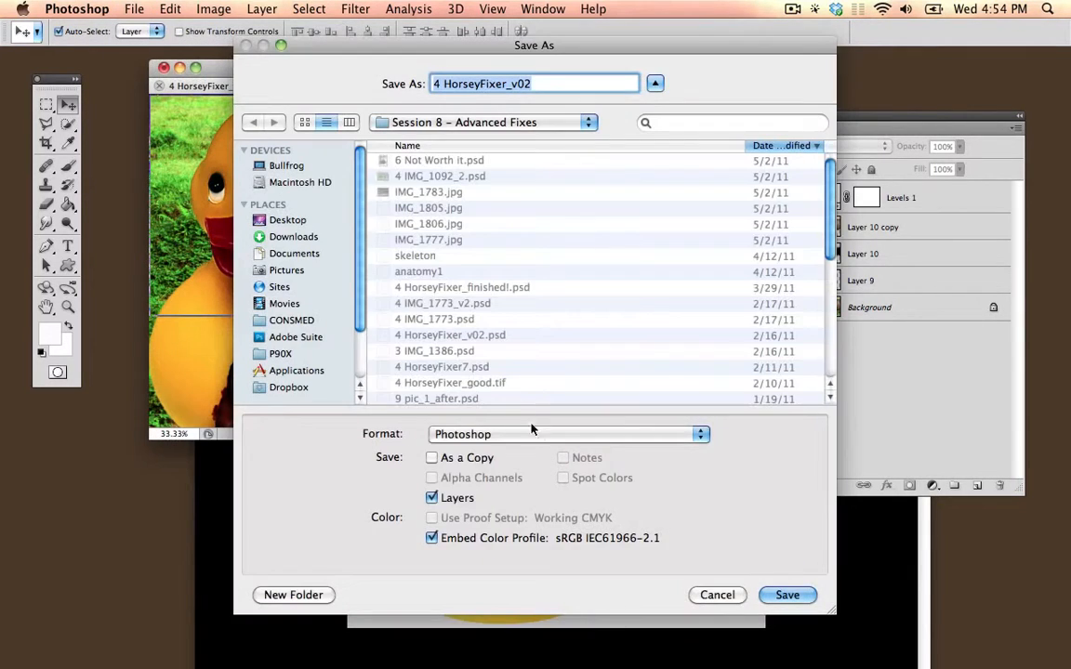
{"action": "left_click", "coordinate": [561, 435]}
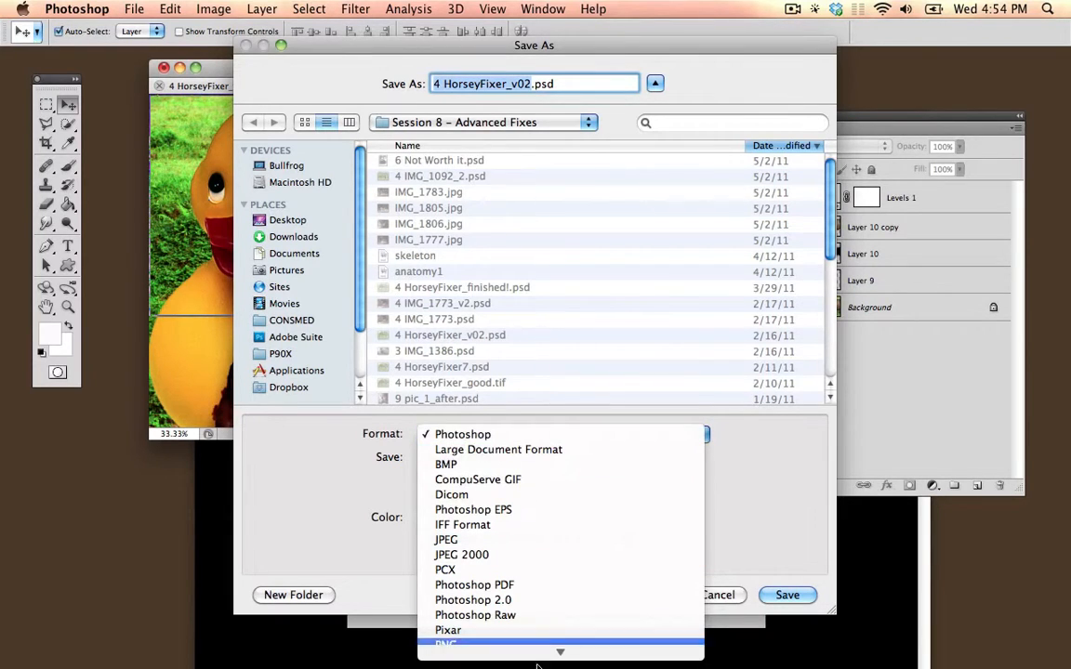
{"action": "left_click", "coordinate": [531, 548]}
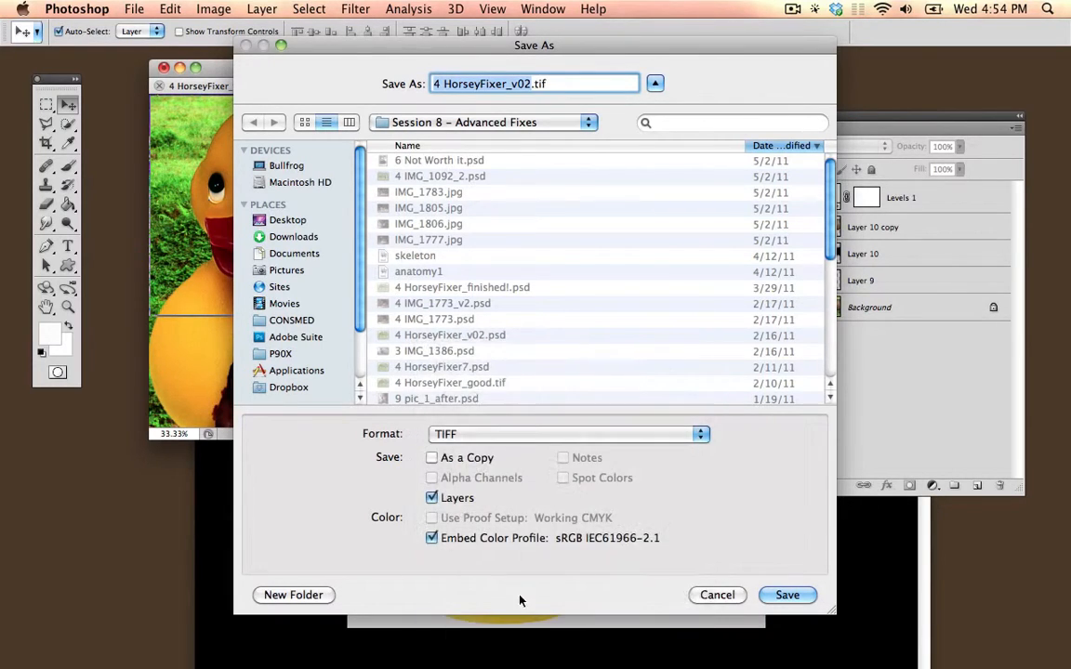
{"action": "left_click", "coordinate": [432, 499]}
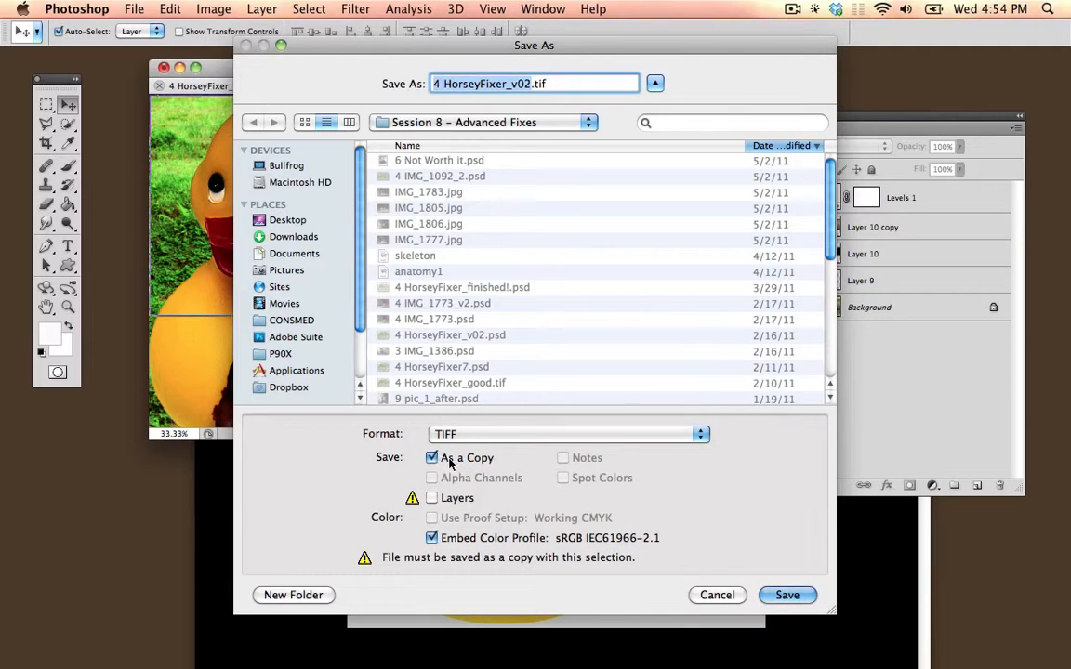
{"action": "left_click", "coordinate": [737, 598]}
{"action": "left_click", "coordinate": [788, 9]}
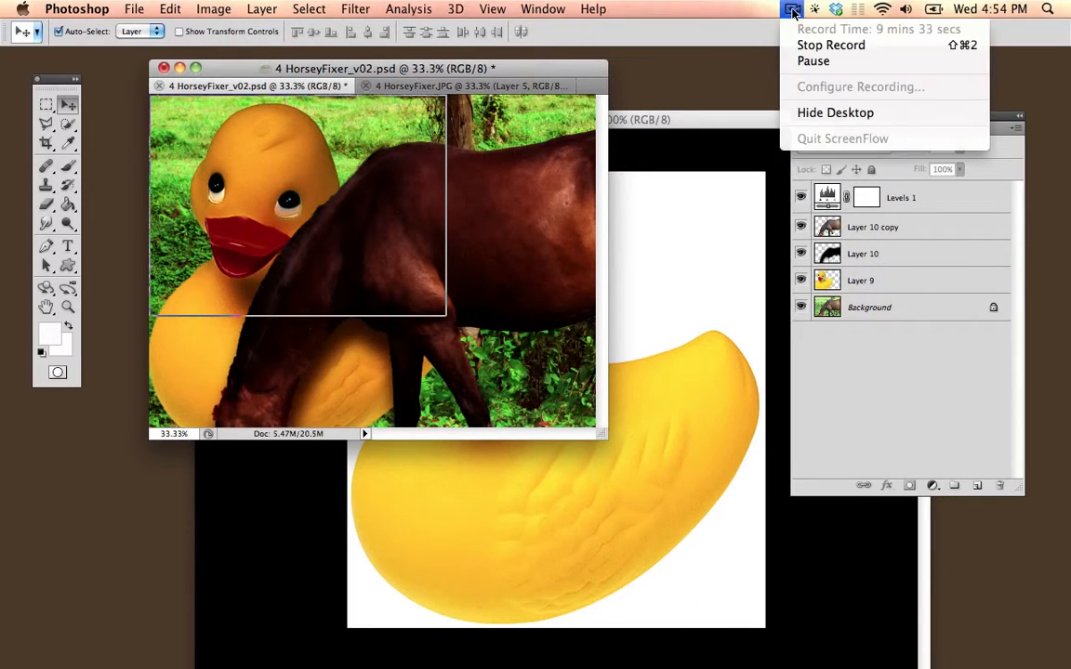
{"action": "left_click", "coordinate": [800, 113]}
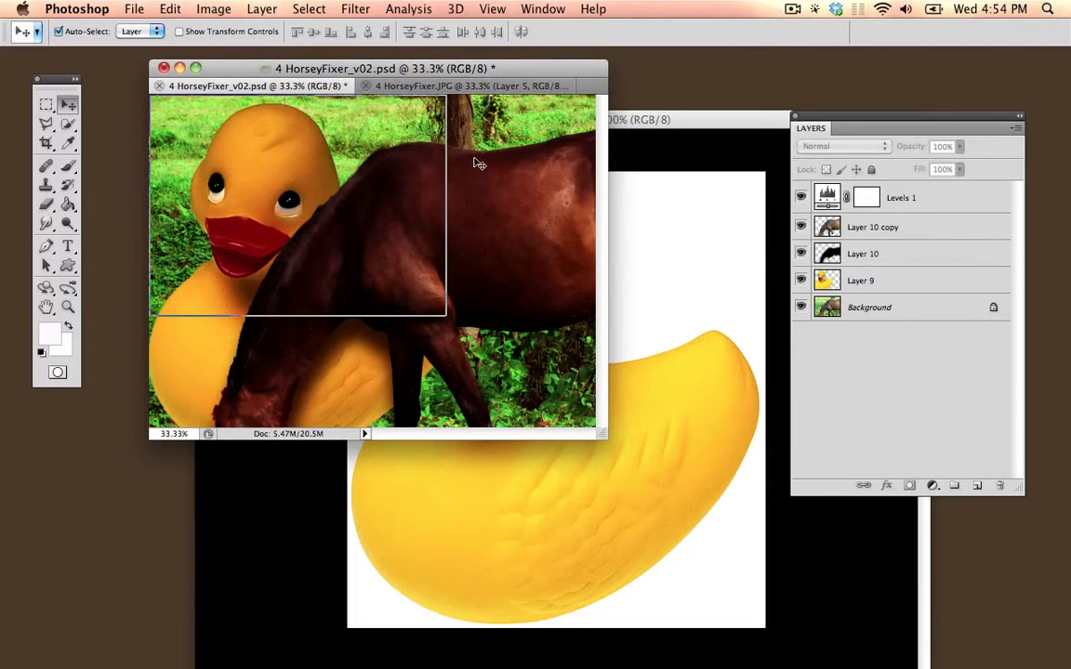